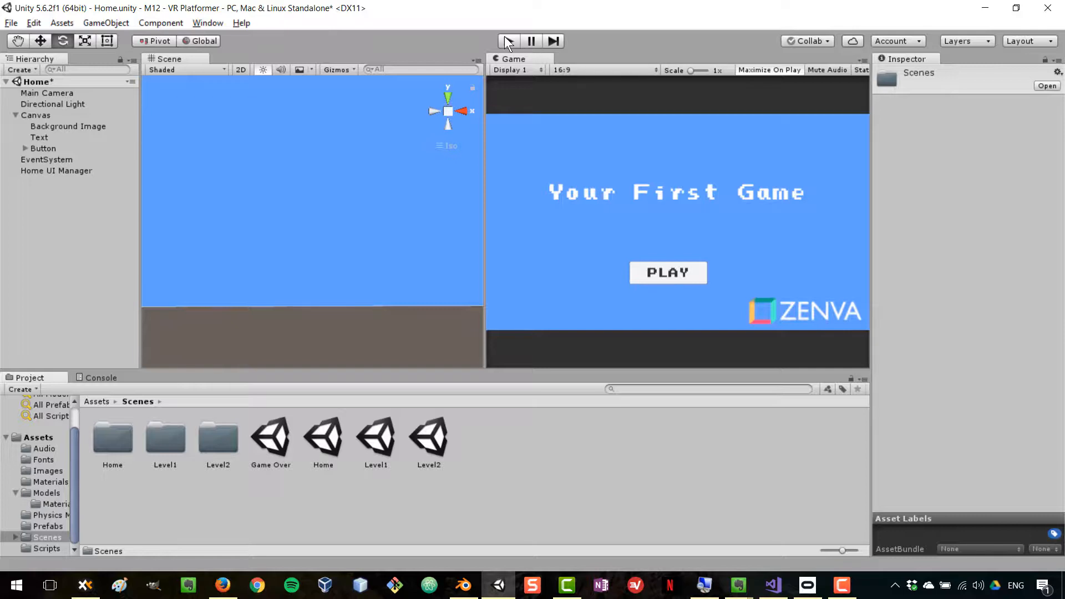
# Run the Home scene, start the game and jump the player onto the front platform to collect its coins.
pyautogui.click(506, 40)
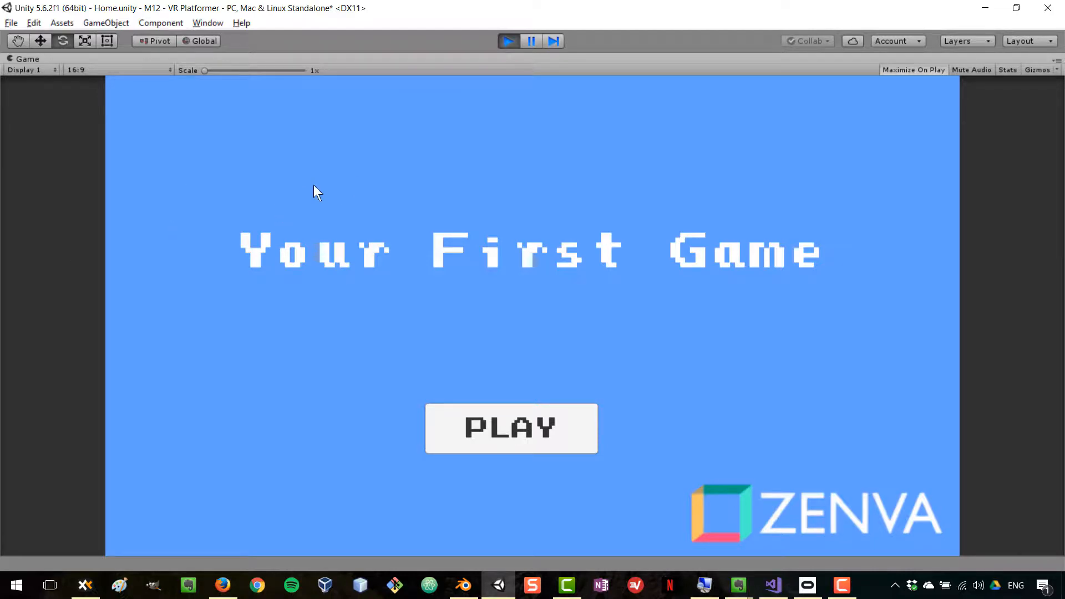
pyautogui.click(524, 428)
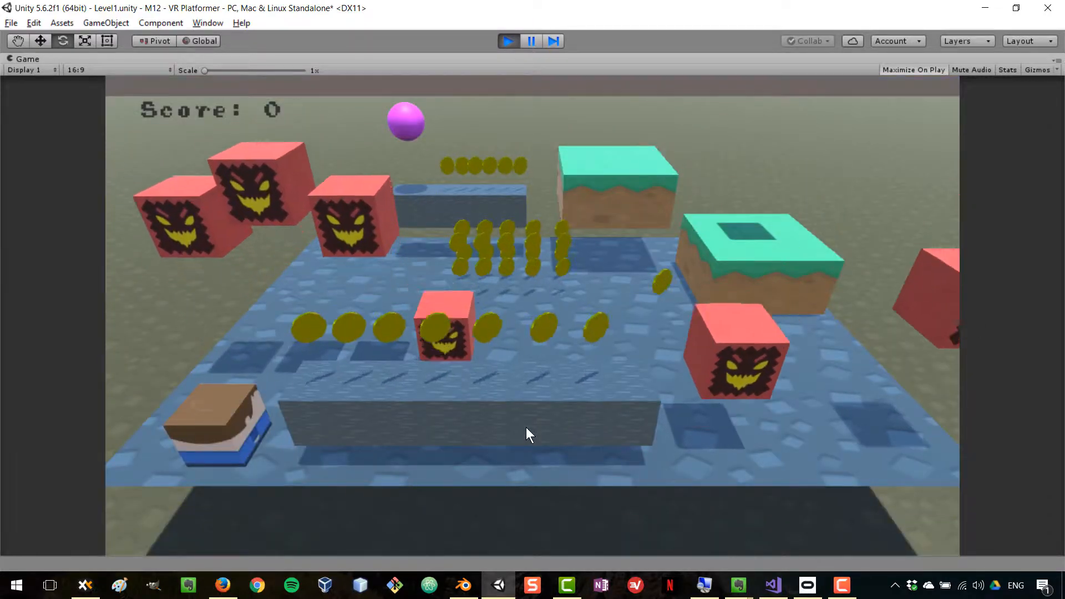
pyautogui.press('space')
pyautogui.press('Right')
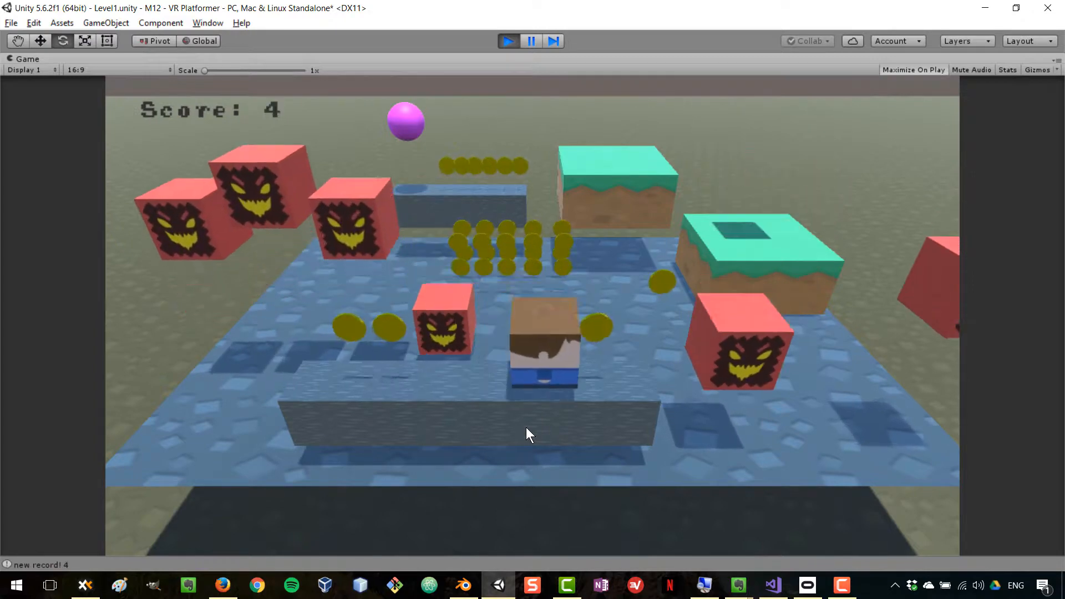
pyautogui.press('Right')
pyautogui.press('Left')
pyautogui.press('Right')
pyautogui.press('Up')
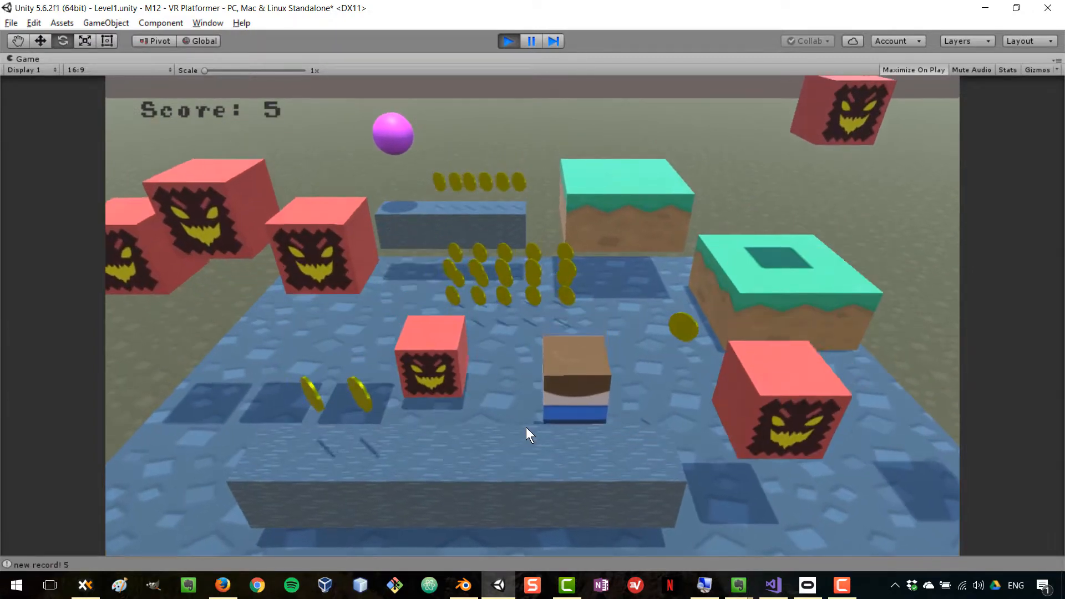
# Walk the player back and forth across Level 1 to test the camera following and the enemies.
pyautogui.press('Down')
pyautogui.press('Up')
pyautogui.press('Down')
pyautogui.press('Up')
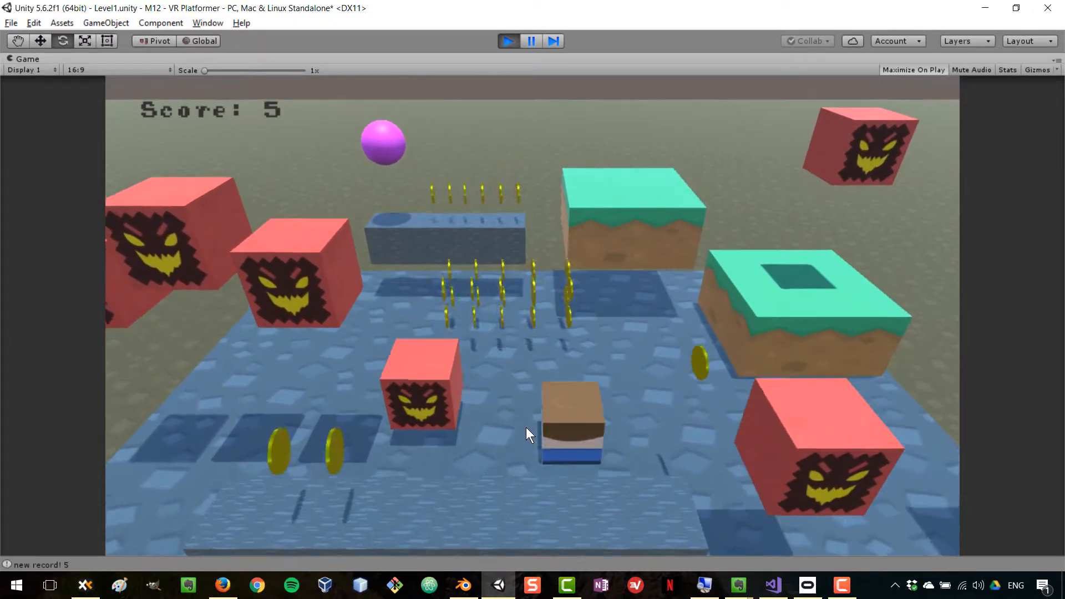
pyautogui.press('Down')
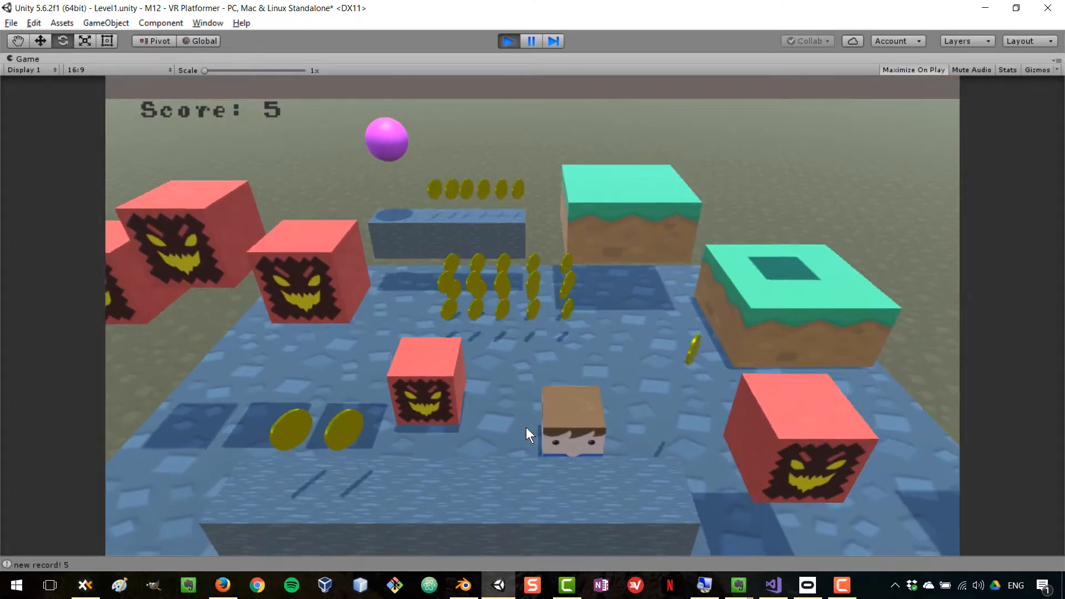
pyautogui.press('Up')
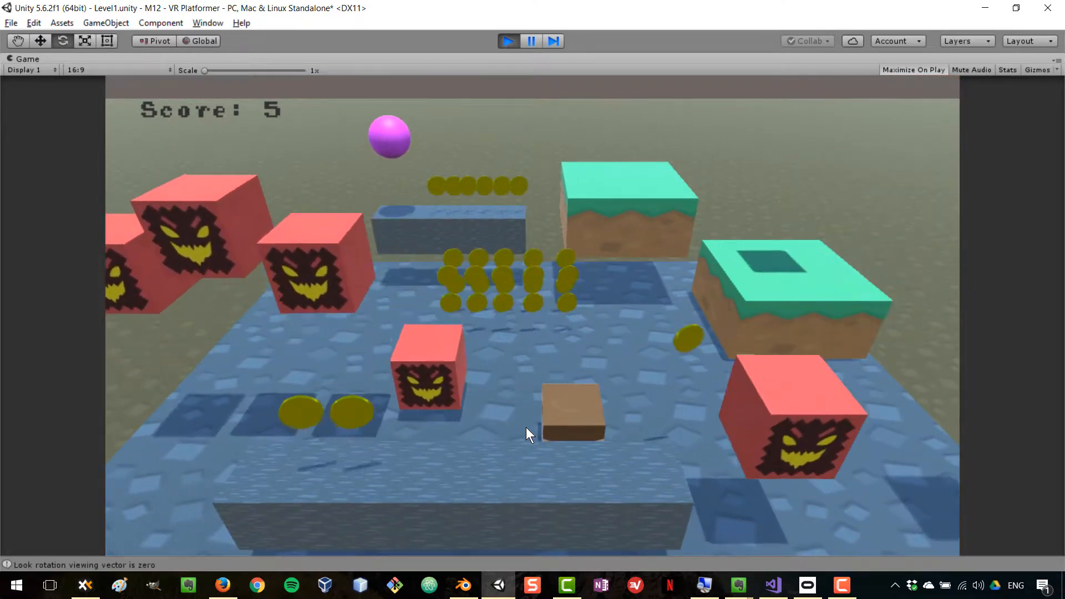
pyautogui.press('Down')
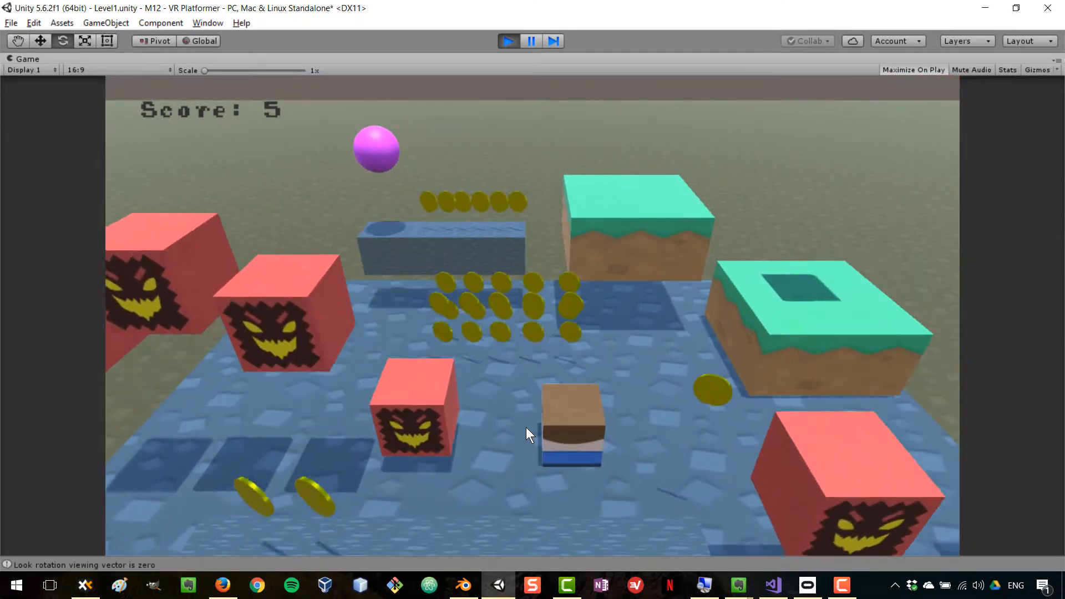
pyautogui.press('Right')
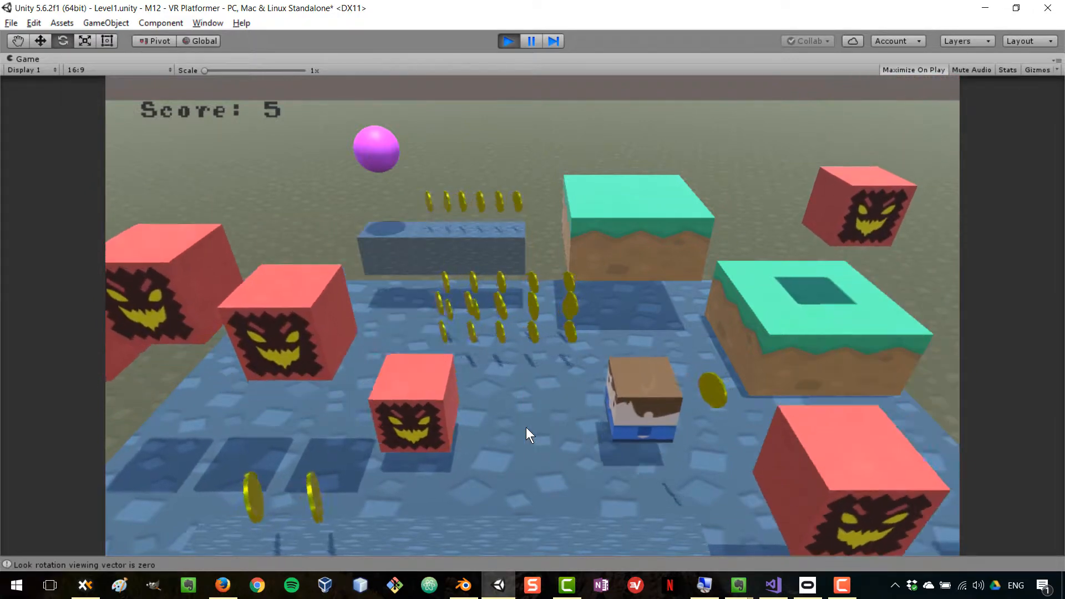
pyautogui.press('Up')
pyautogui.press('Down')
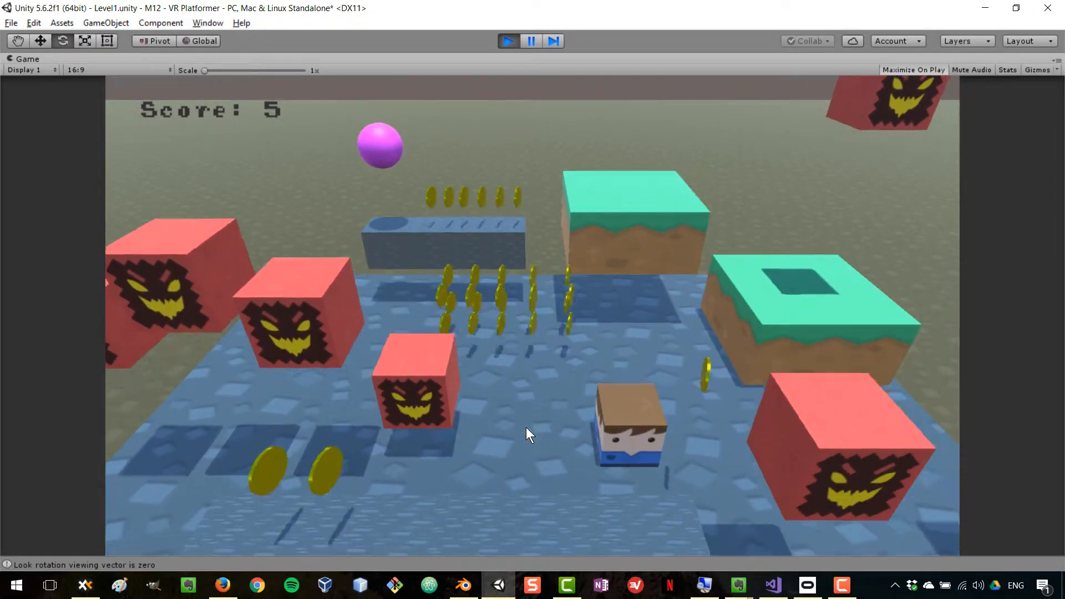
pyautogui.press('Left')
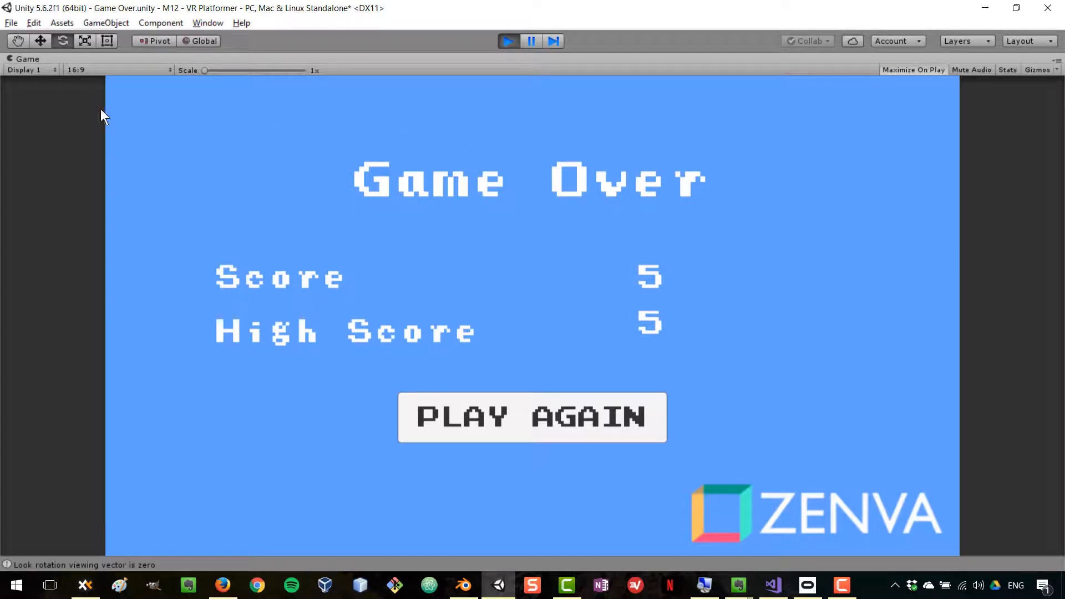
# Replay the game from the Game Over screen and exit play mode.
pyautogui.click(567, 416)
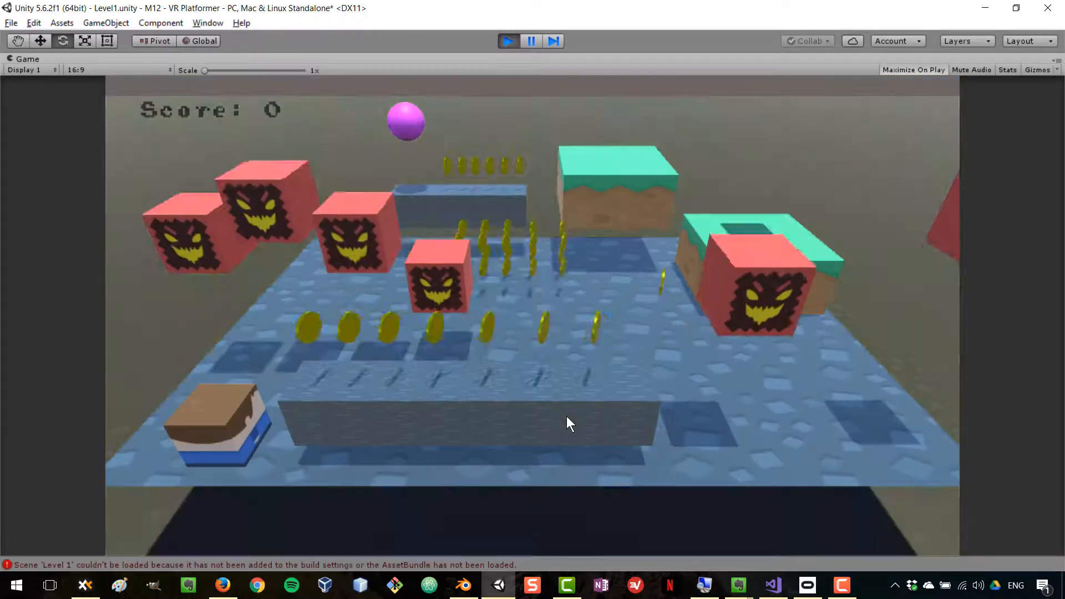
pyautogui.click(505, 43)
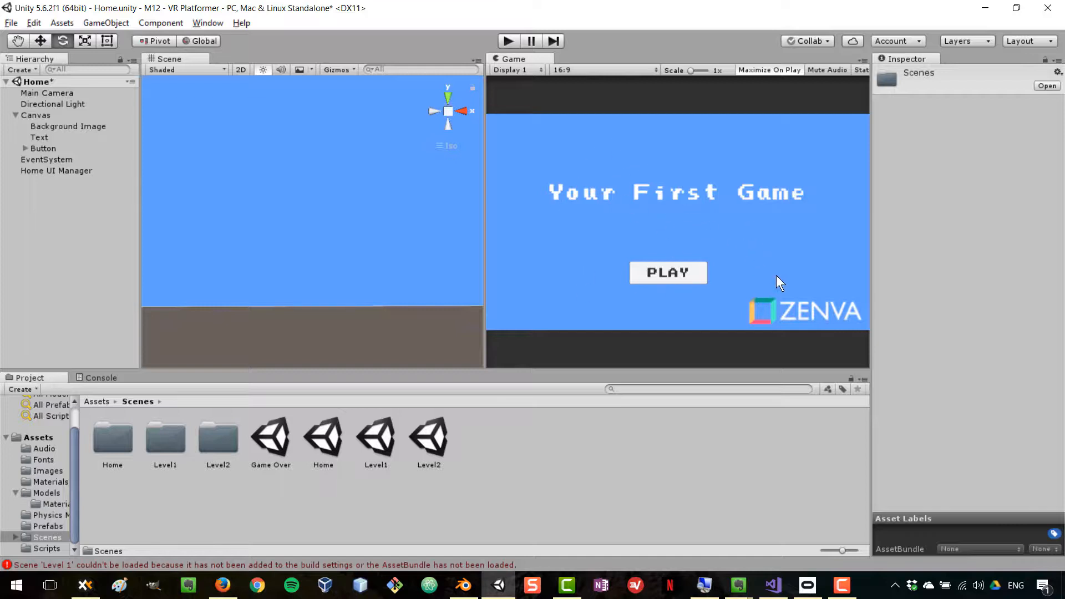
# Frame the whole title canvas in the Scene view and widen the Scene view against the Game view.
pyautogui.scroll(-5, 312, 157)
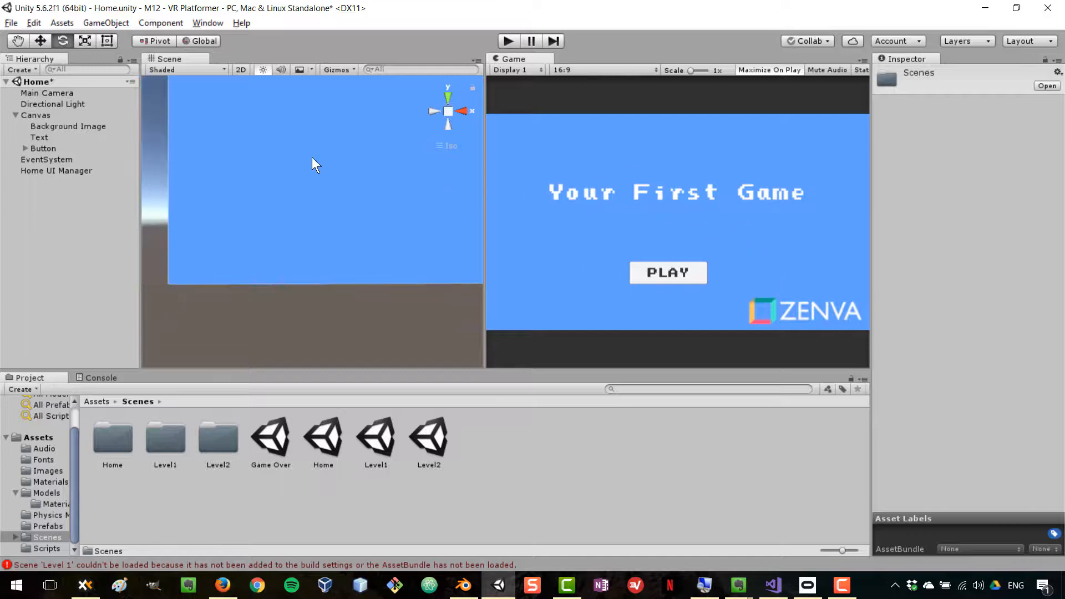
pyautogui.scroll(-5, 365, 152)
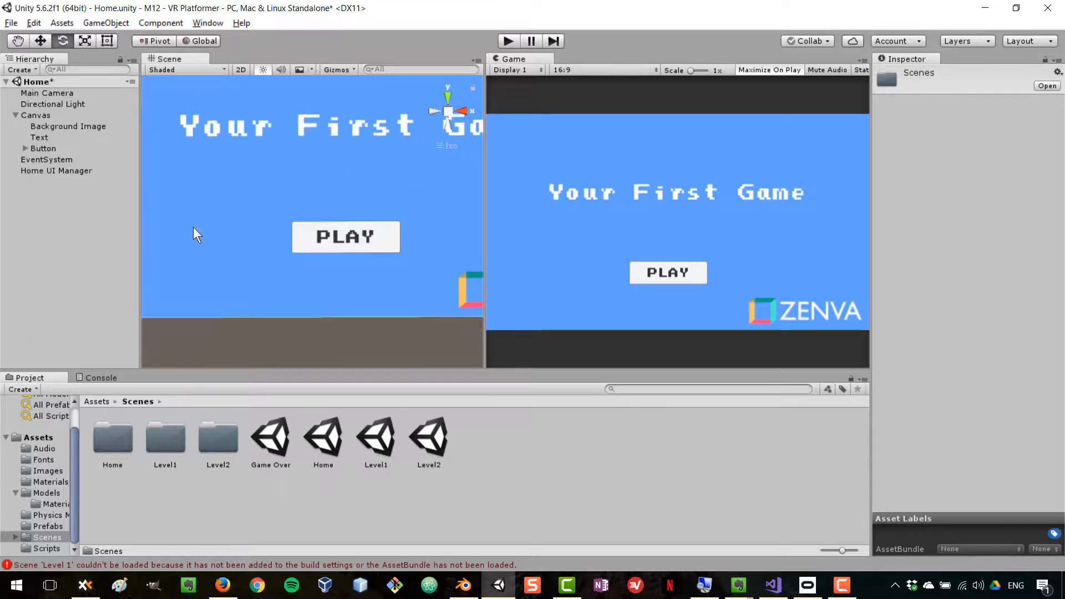
pyautogui.scroll(2, 332, 227)
pyautogui.moveTo(382, 184); pyautogui.dragTo(359, 194, button='middle')
pyautogui.scroll(1, 360, 195)
pyautogui.scroll(-3, 359, 195)
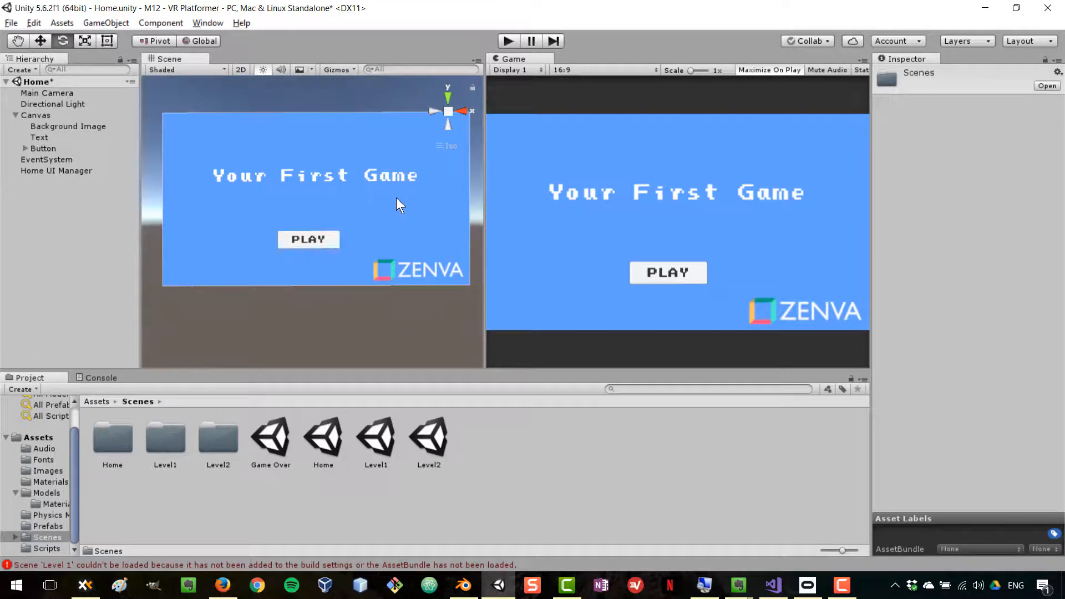
pyautogui.scroll(1, 399, 197)
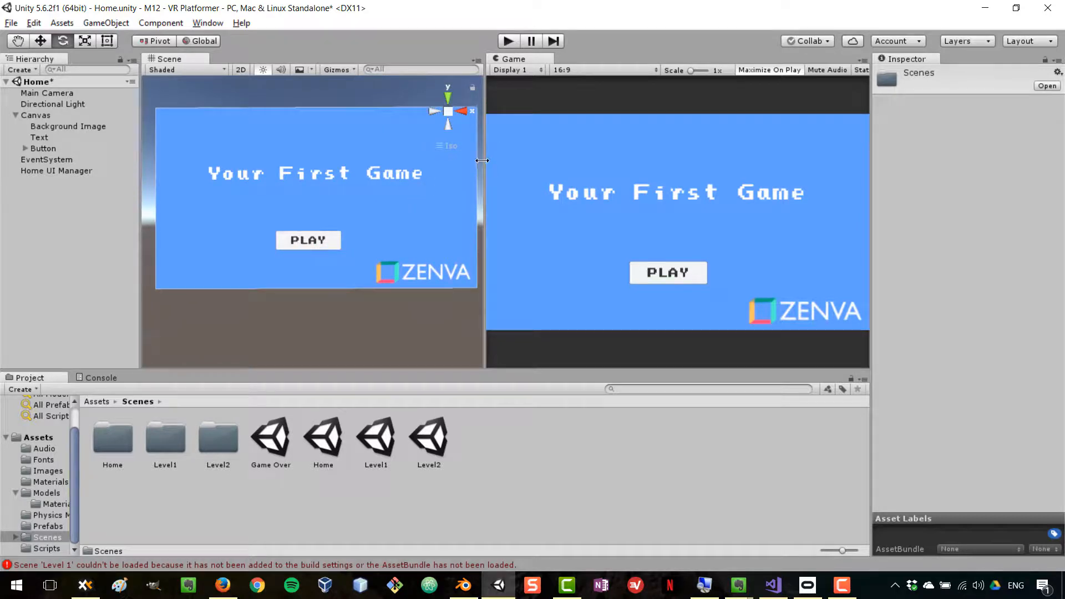
pyautogui.moveTo(485, 159); pyautogui.dragTo(530, 158)
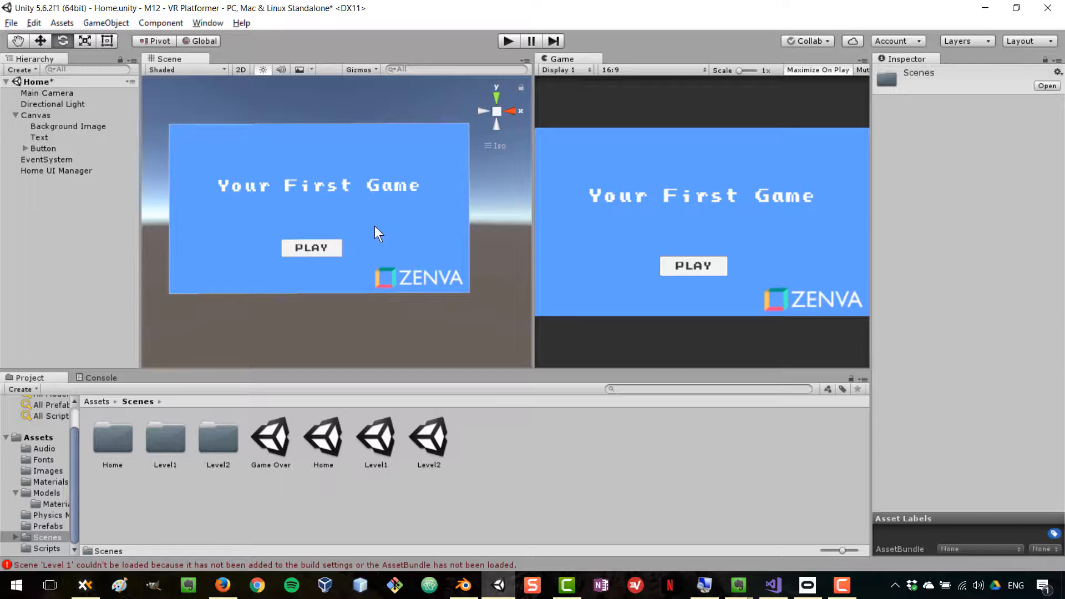
# Change the Canvas render mode to World Space.
pyautogui.click(46, 114)
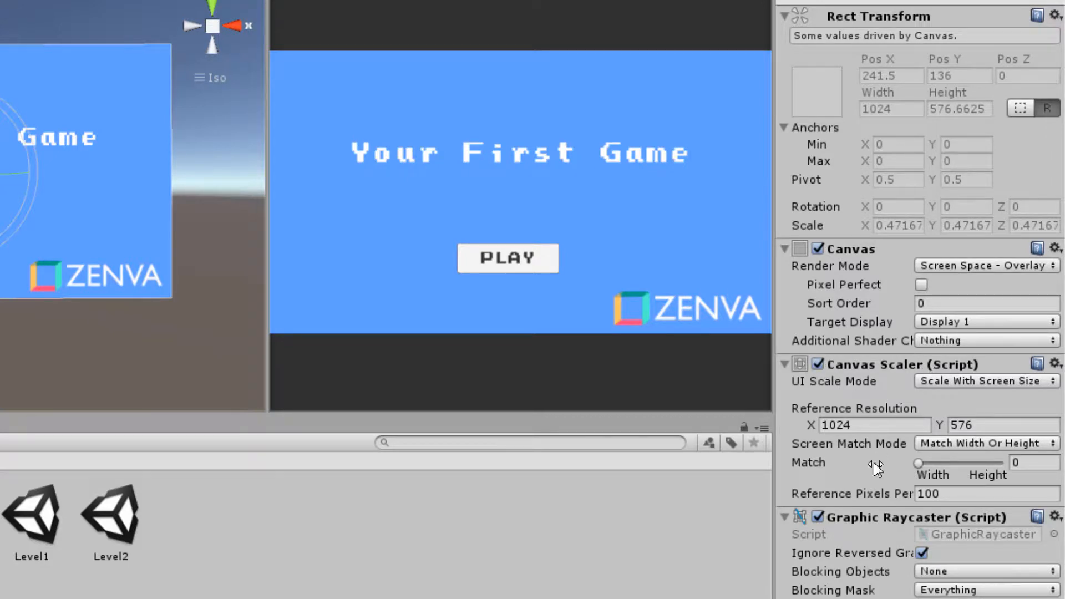
pyautogui.click(973, 266)
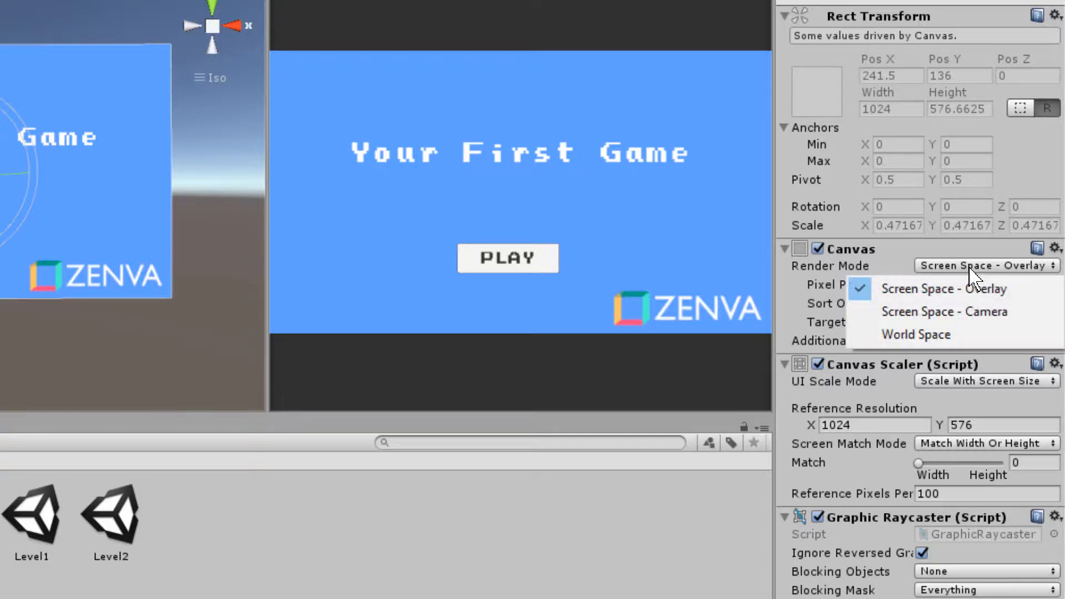
pyautogui.click(977, 339)
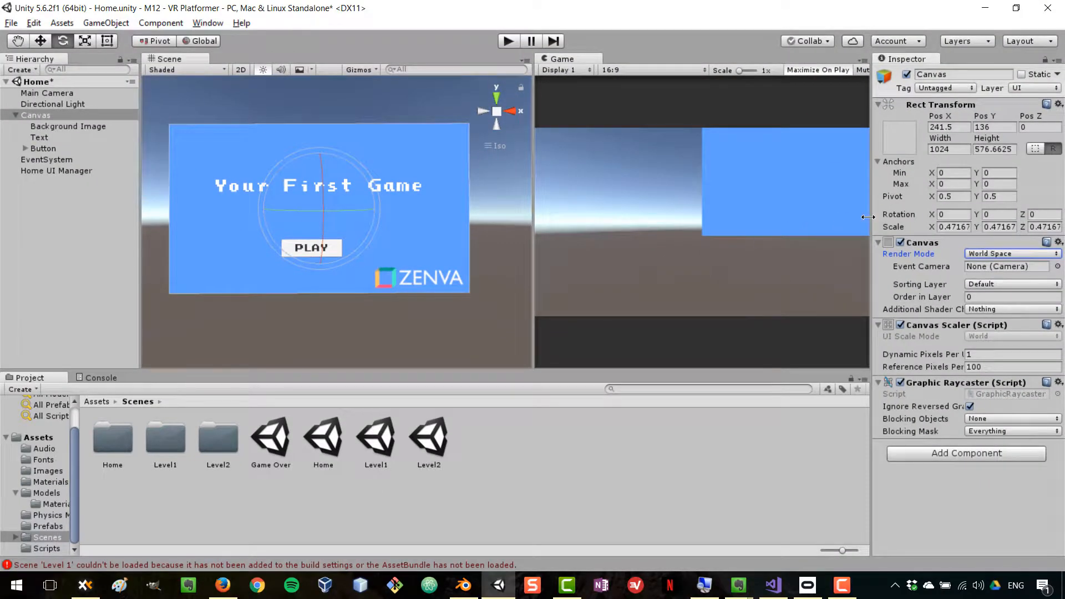
# Set the Canvas scale to 1 on the X, Y and Z axes.
pyautogui.click(953, 227)
pyautogui.write('1')
pyautogui.click(1015, 228)
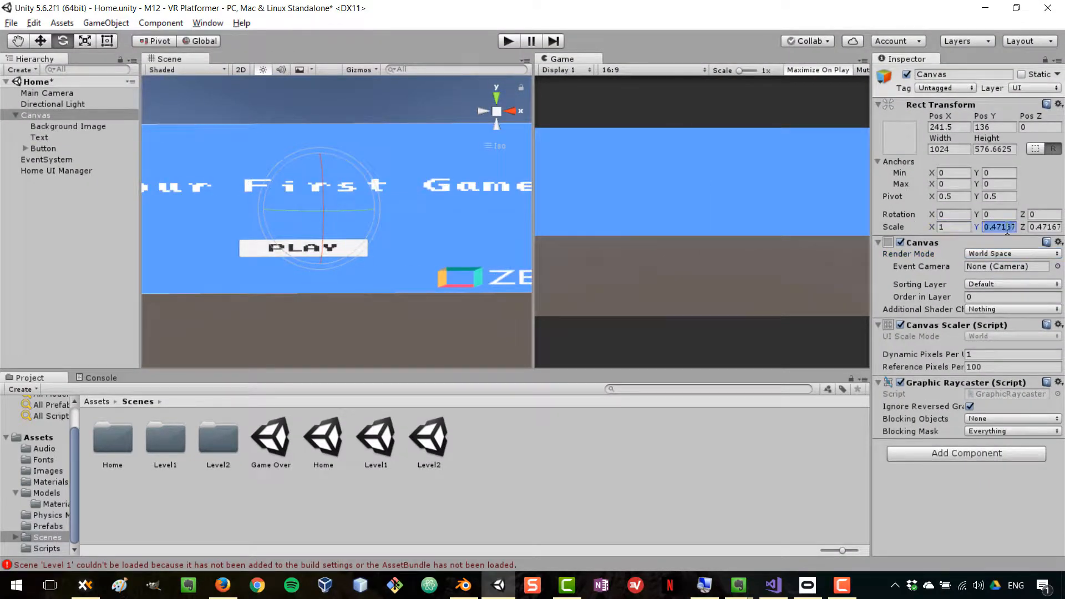
pyautogui.write('1')
pyautogui.click(1044, 227)
pyautogui.write('1')
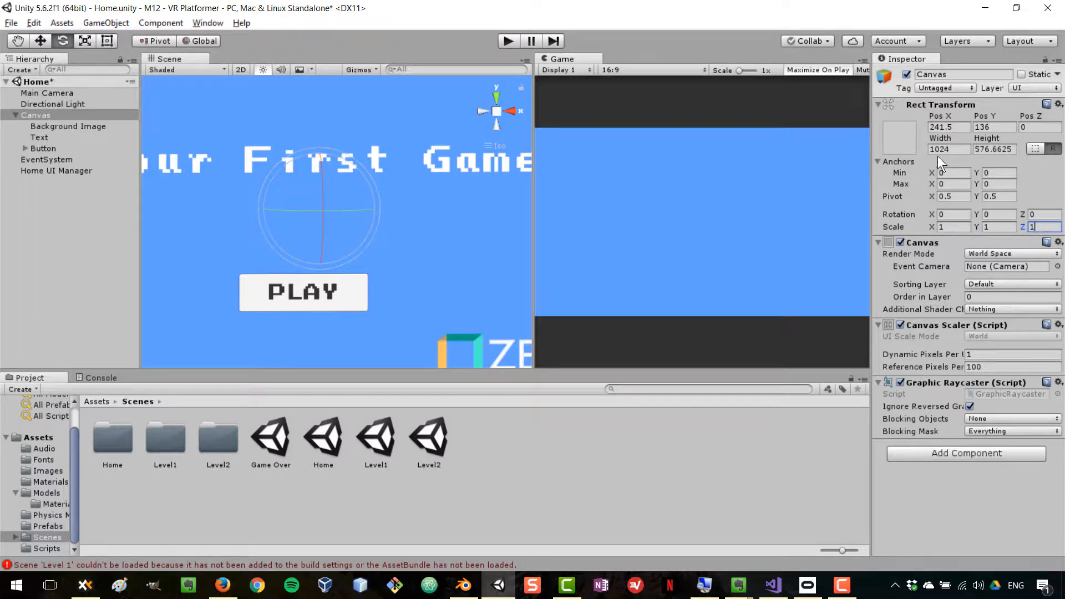
# Set the Canvas position to 0 in X and Y and check its placement in the Scene view.
pyautogui.click(954, 126)
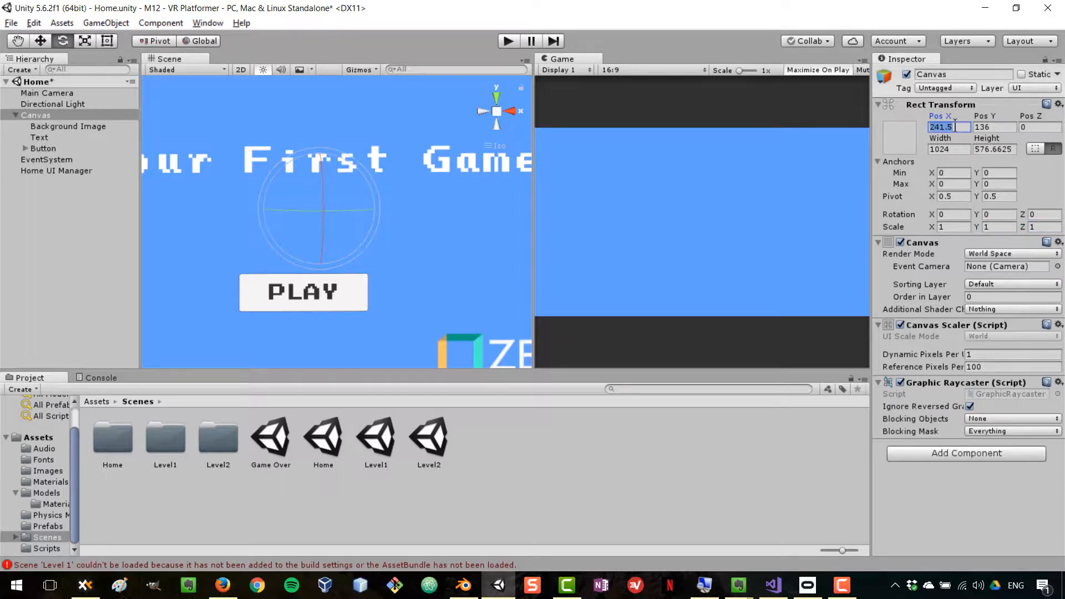
pyautogui.write('0')
pyautogui.press('Tab')
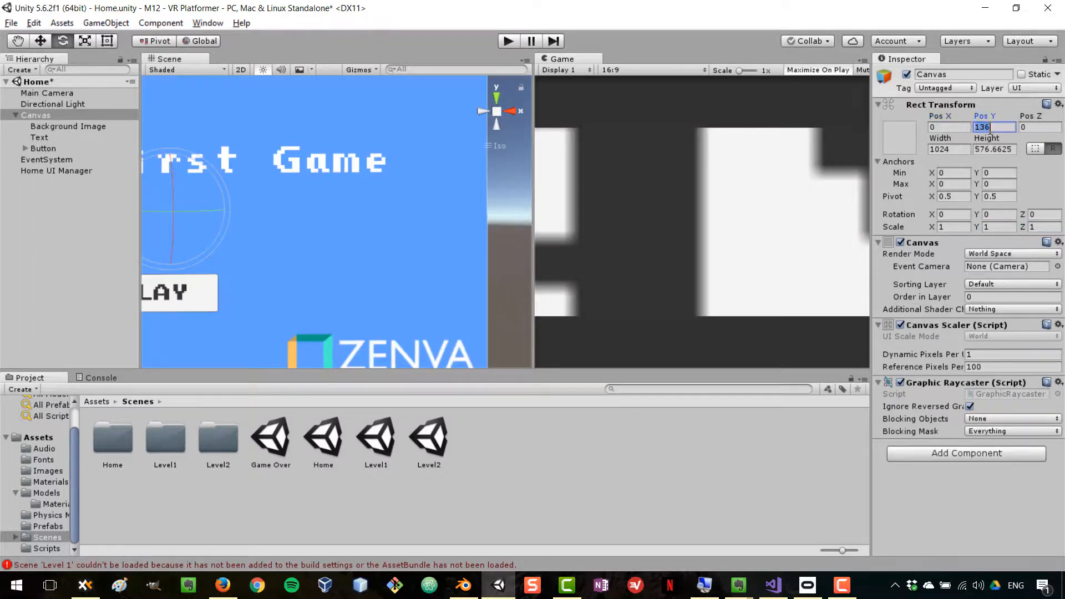
pyautogui.write('0')
pyautogui.scroll(-6, 319, 221)
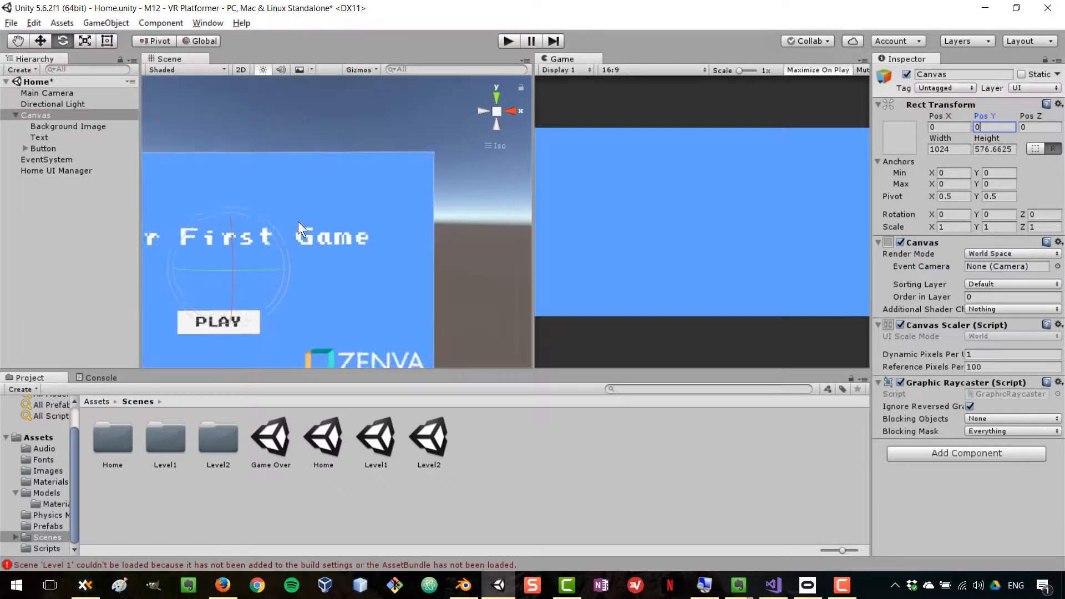
pyautogui.moveTo(322, 202); pyautogui.dragTo(359, 181, button='middle')
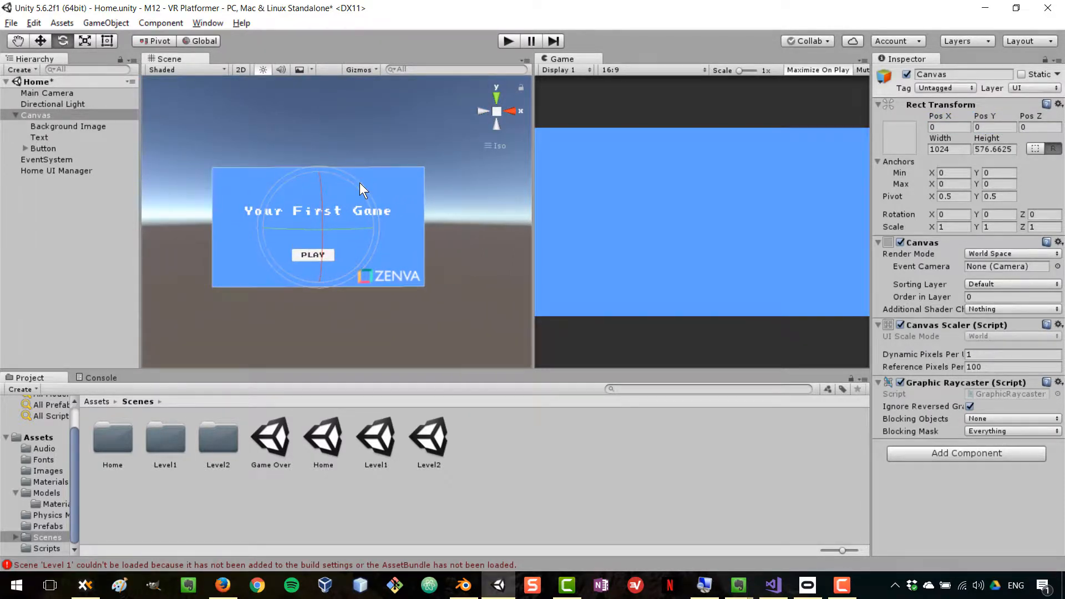
pyautogui.scroll(4, 360, 182)
pyautogui.moveTo(446, 213); pyautogui.dragTo(457, 235, button='middle')
pyautogui.scroll(2, 454, 228)
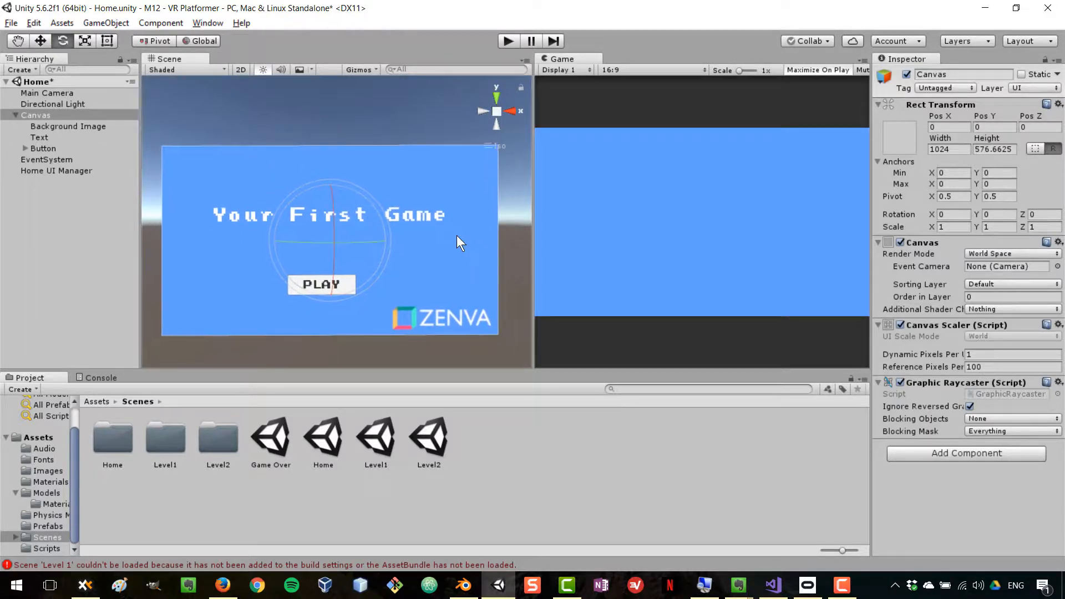
# Import the VR Standard Assets folder from the M11 - Cabin Experience project into the root Assets folder, using XYplorer.
pyautogui.click(28, 437)
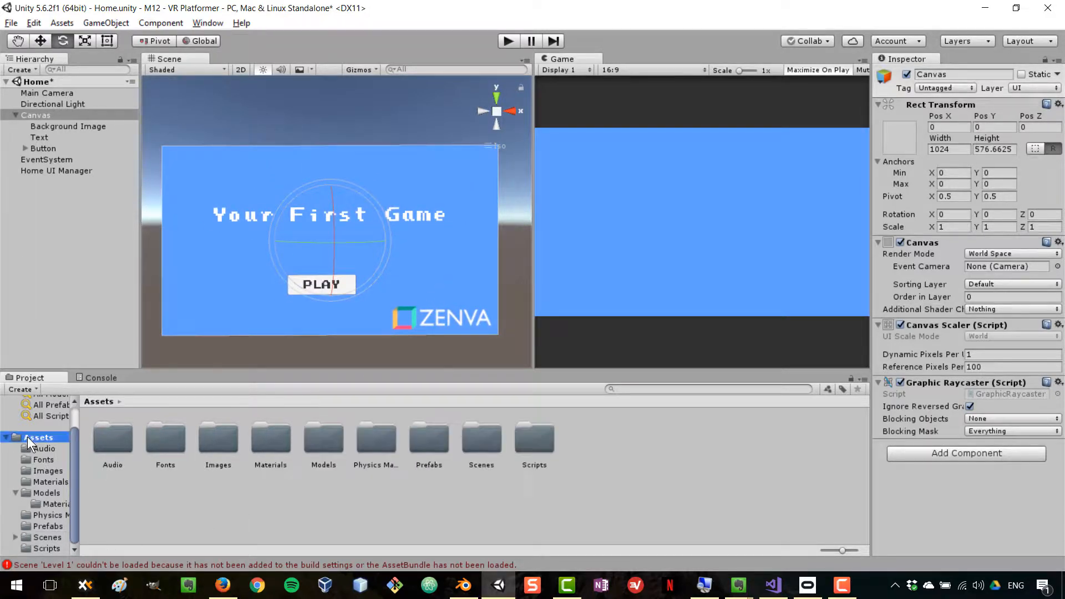
pyautogui.click(85, 585)
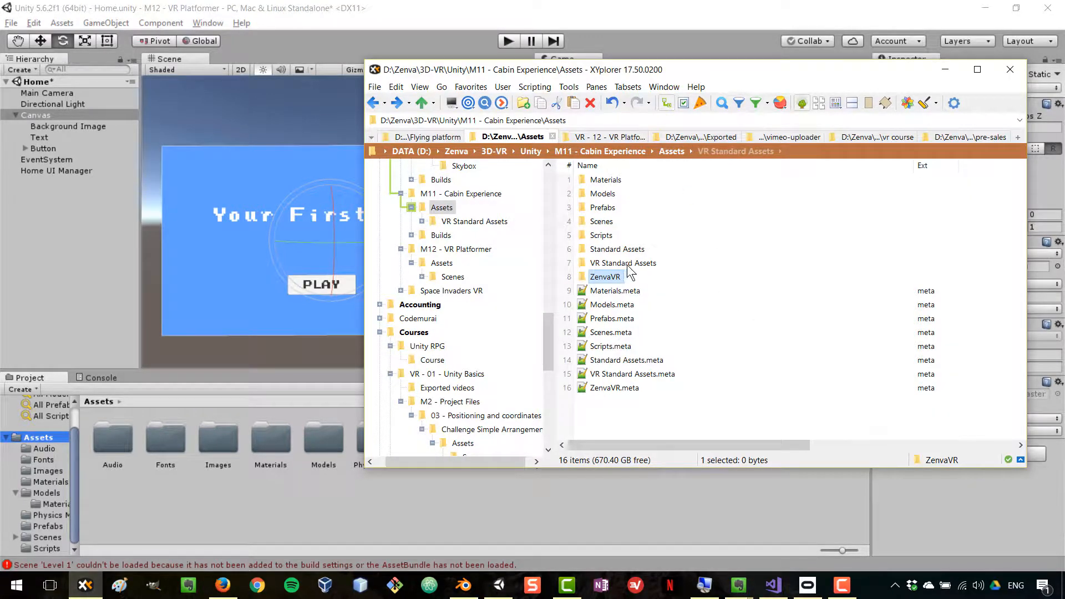
pyautogui.click(627, 264)
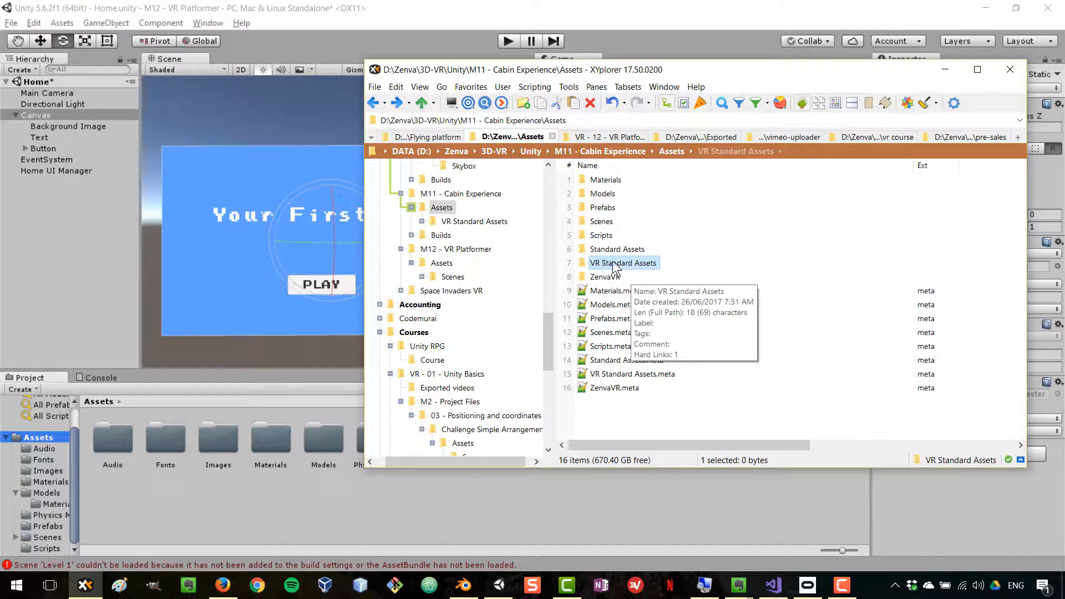
pyautogui.doubleClick(644, 262)
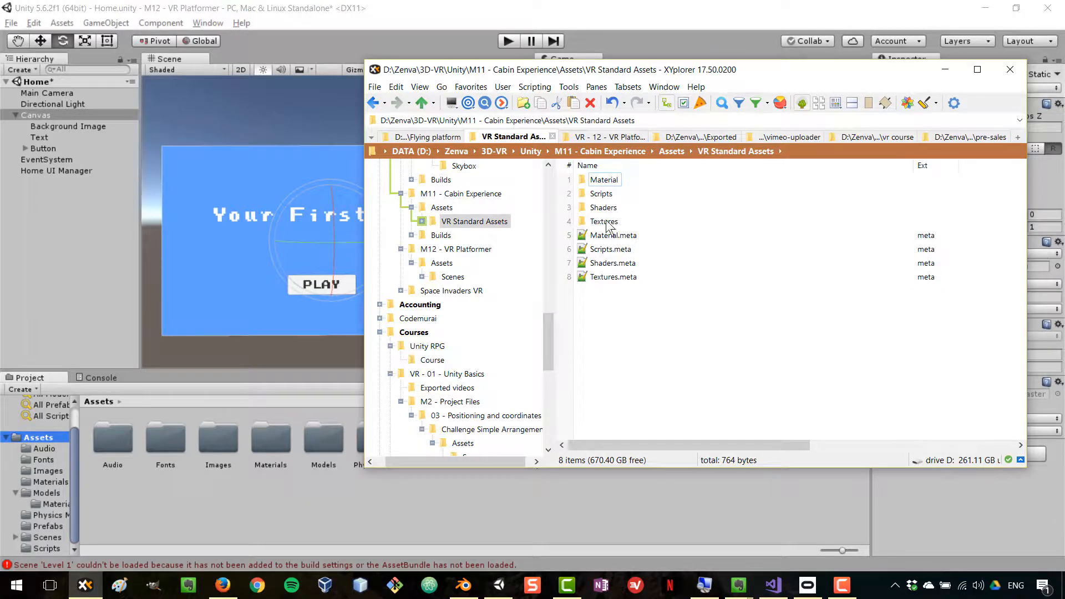
pyautogui.press('BackSpace')
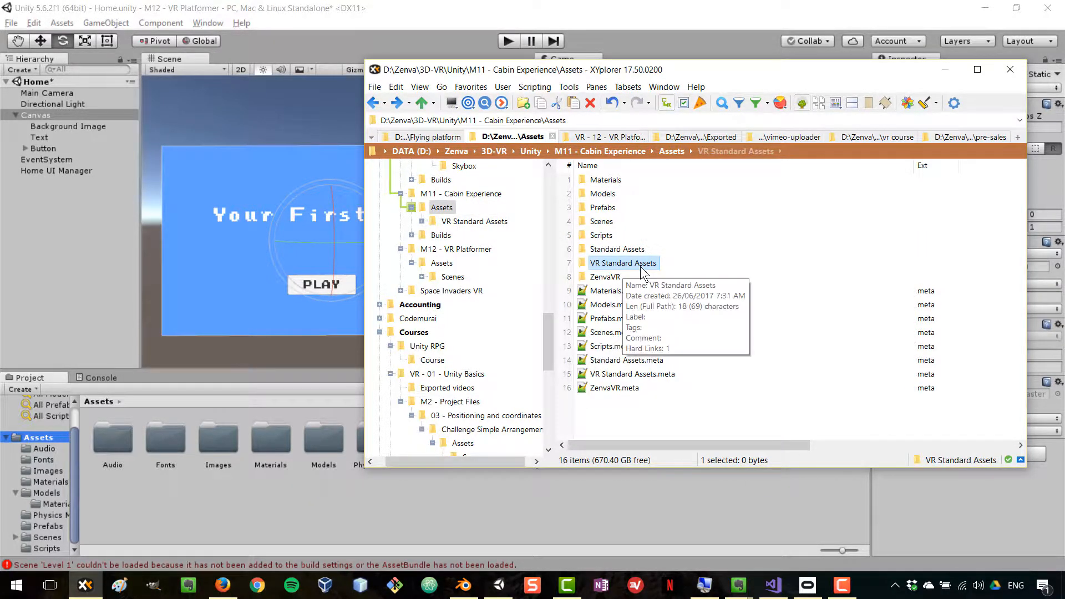
pyautogui.moveTo(645, 270); pyautogui.dragTo(240, 511)
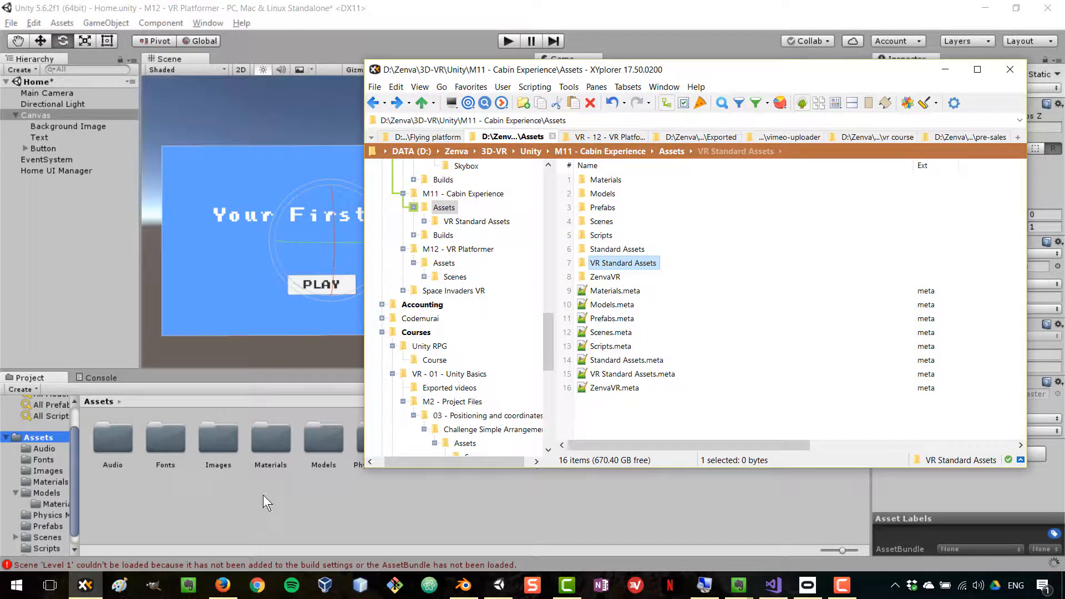
# Import the ZenvaVR folder from the M11 - Cabin Experience project into the root Assets folder and return to Unity.
pyautogui.click(610, 279)
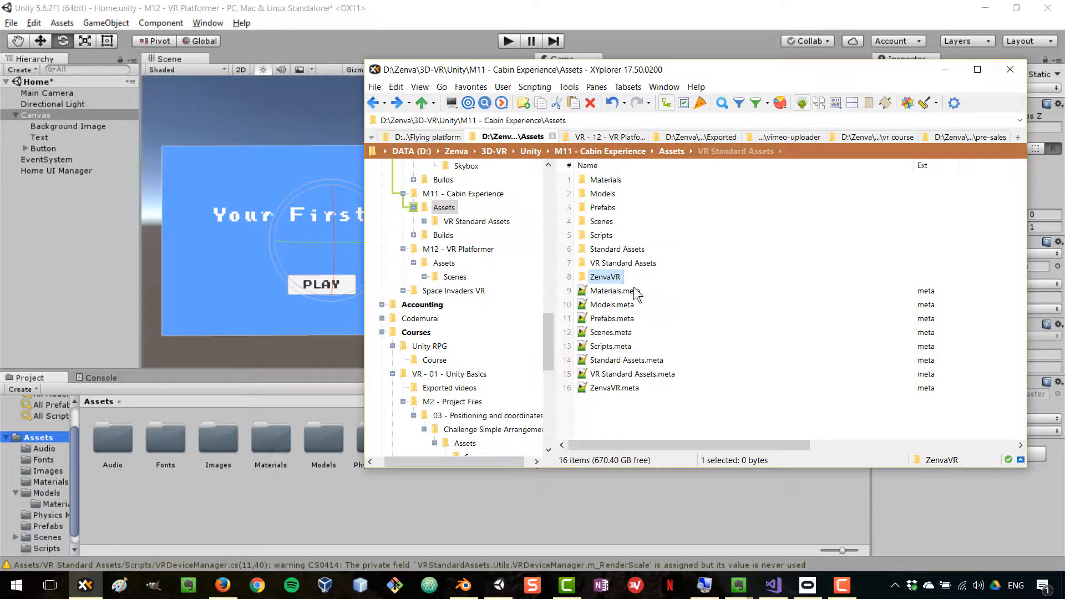
pyautogui.moveTo(607, 283); pyautogui.dragTo(343, 520)
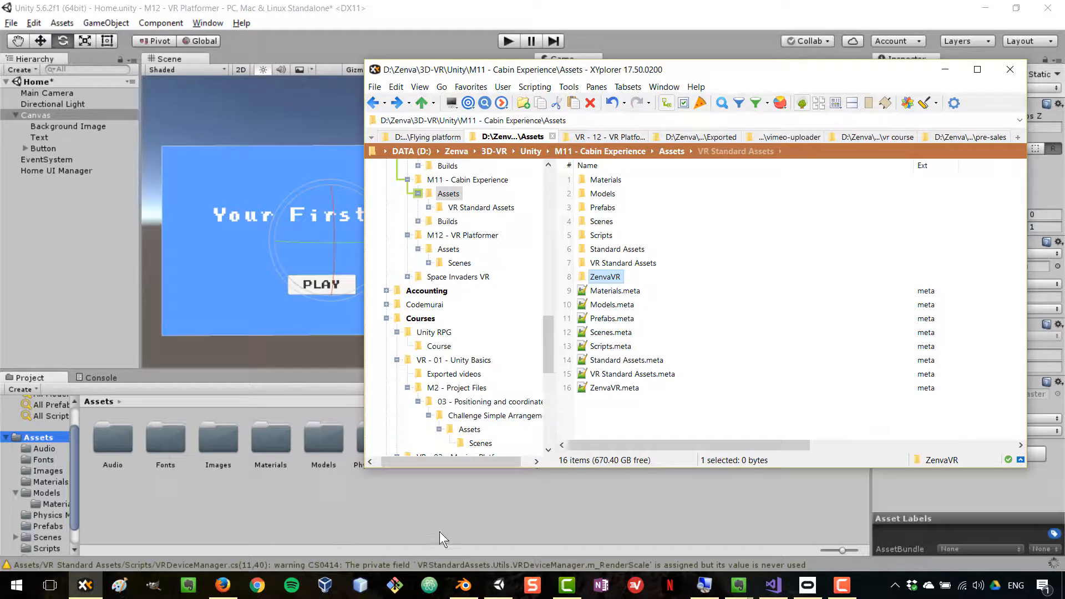
pyautogui.click(490, 534)
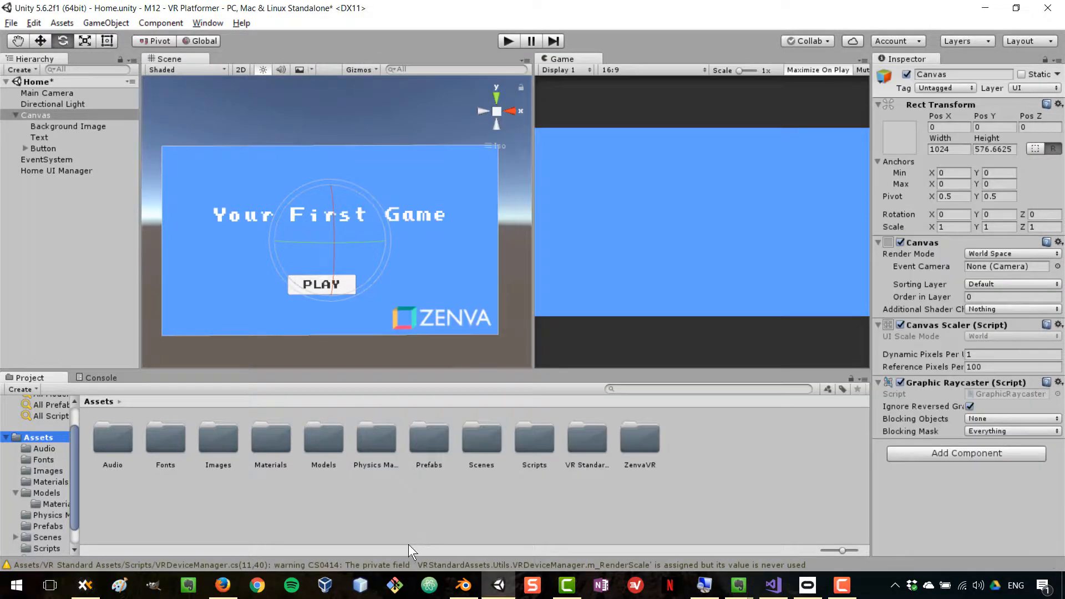
# Add the VR Camera prefab from the ZenvaVR Prefabs folder to the Home scene.
pyautogui.click(639, 443)
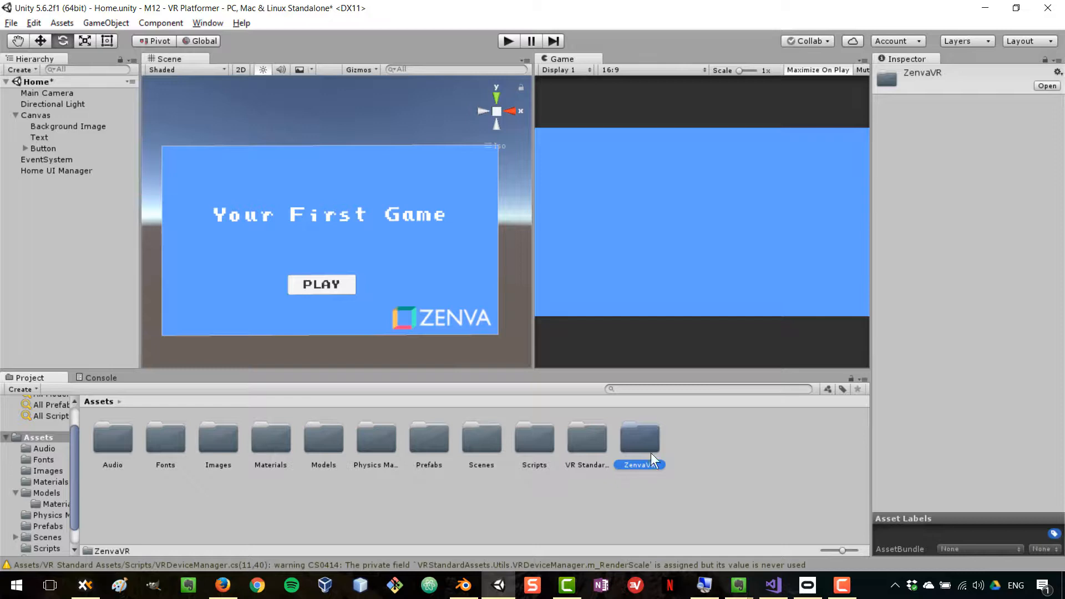
pyautogui.doubleClick(640, 445)
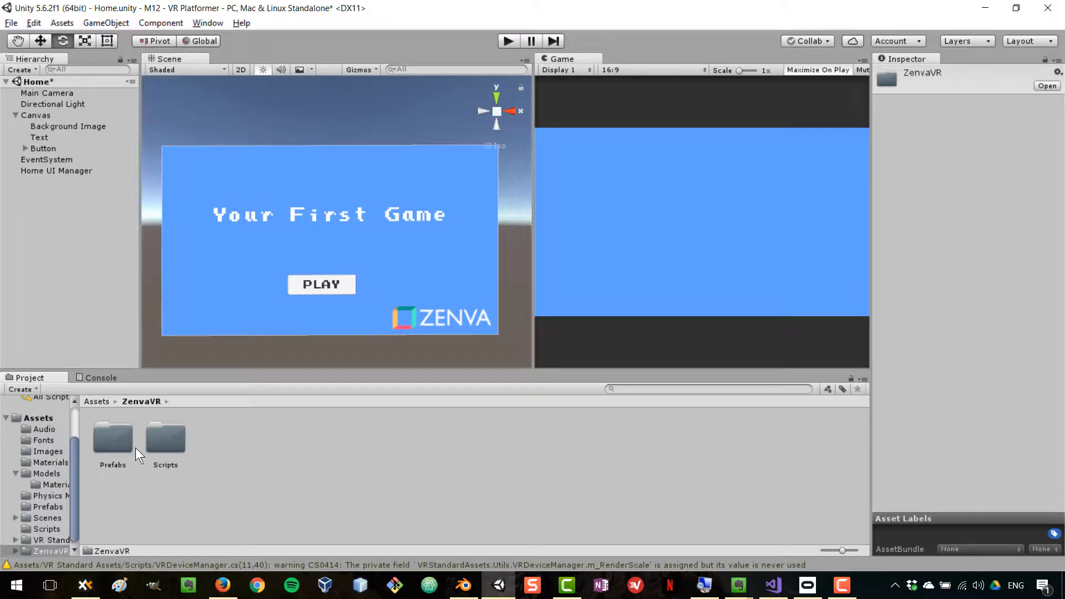
pyautogui.doubleClick(120, 438)
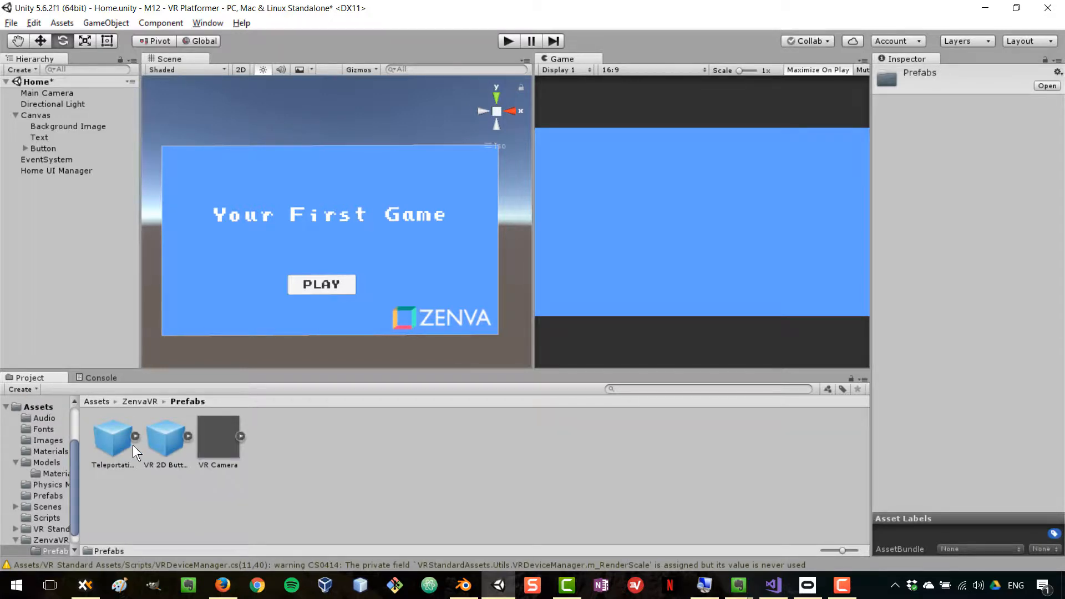
pyautogui.click(211, 434)
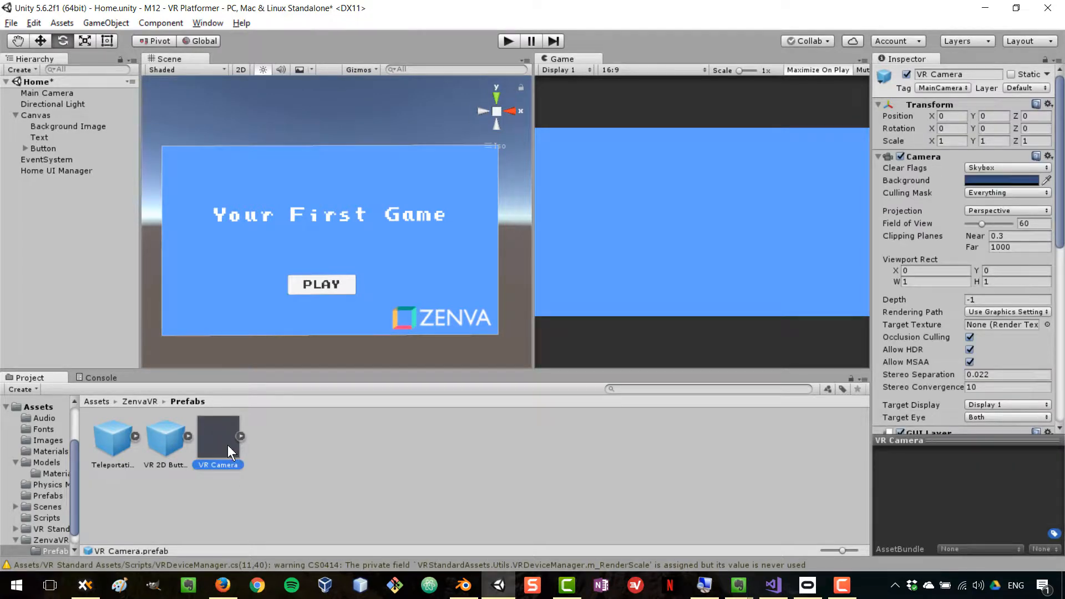
pyautogui.moveTo(83, 161); pyautogui.dragTo(45, 105)
# Delete the Main Camera from the Home scene.
pyautogui.click(46, 93)
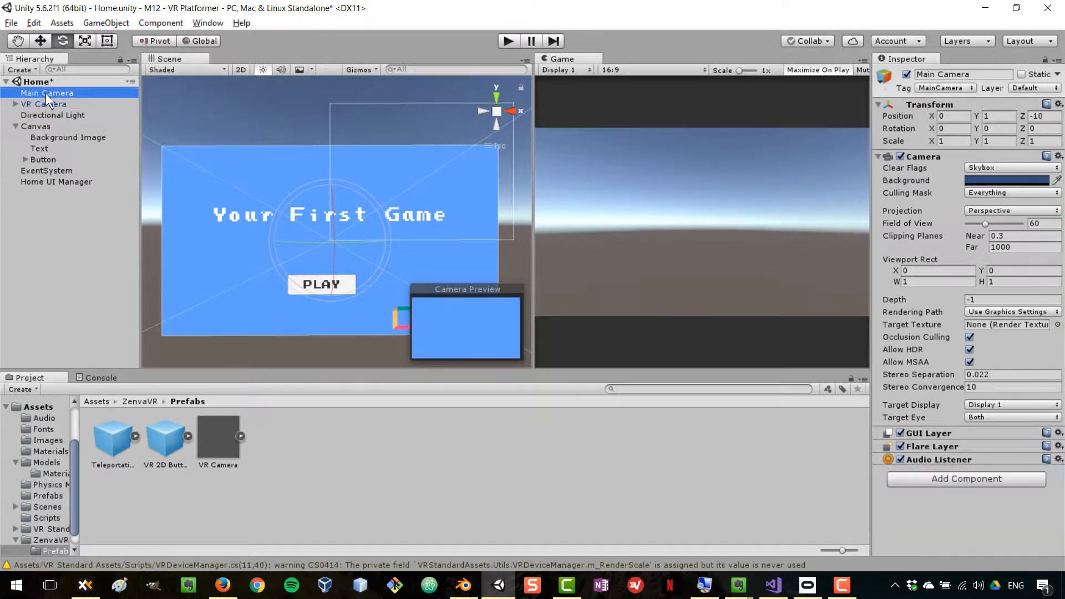
pyautogui.rightClick(46, 93)
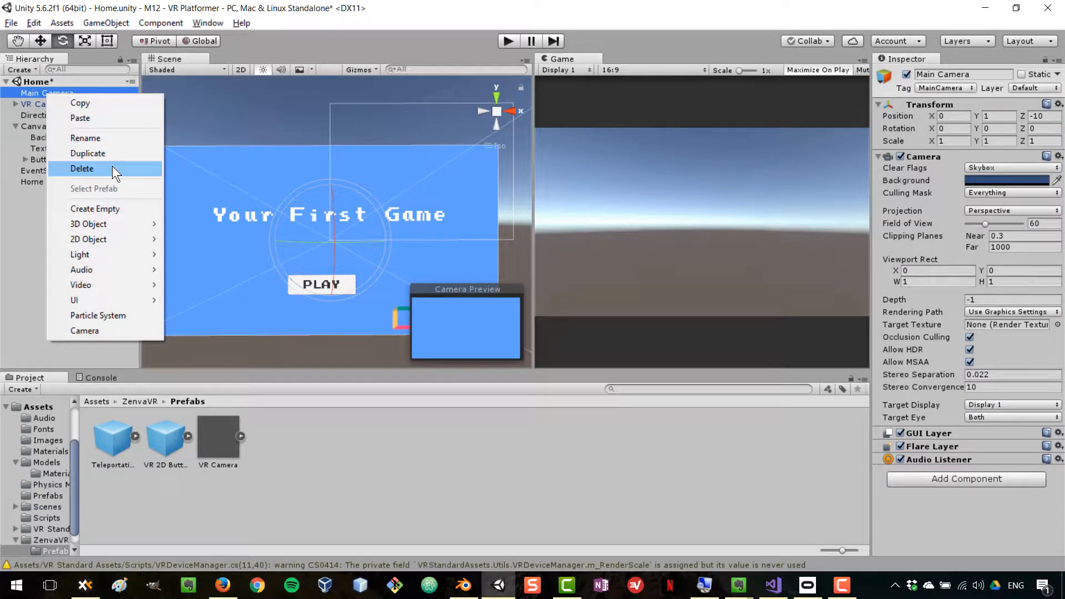
pyautogui.click(112, 168)
# Review the VR Camera's components and play-test the scene twice, looking around with the camera.
pyautogui.click(44, 92)
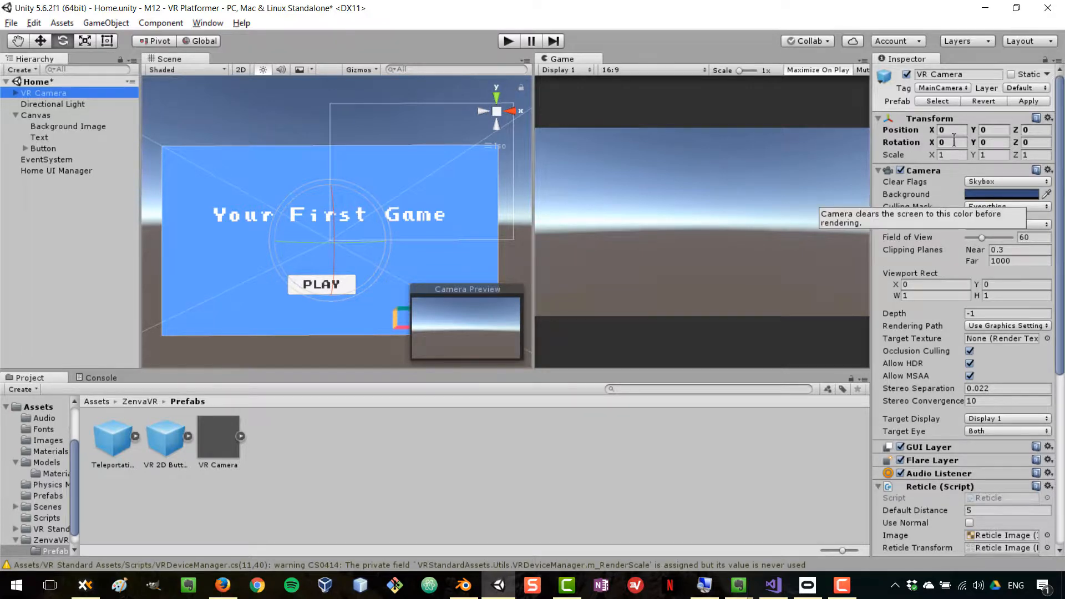
pyautogui.scroll(-6, 991, 337)
pyautogui.scroll(-1, 983, 341)
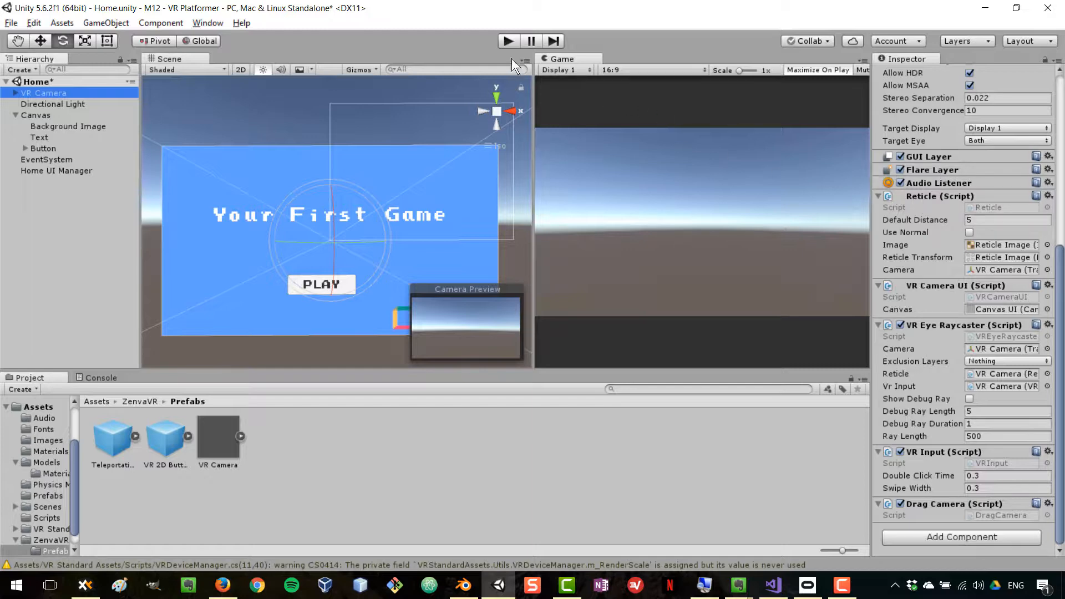
pyautogui.click(506, 39)
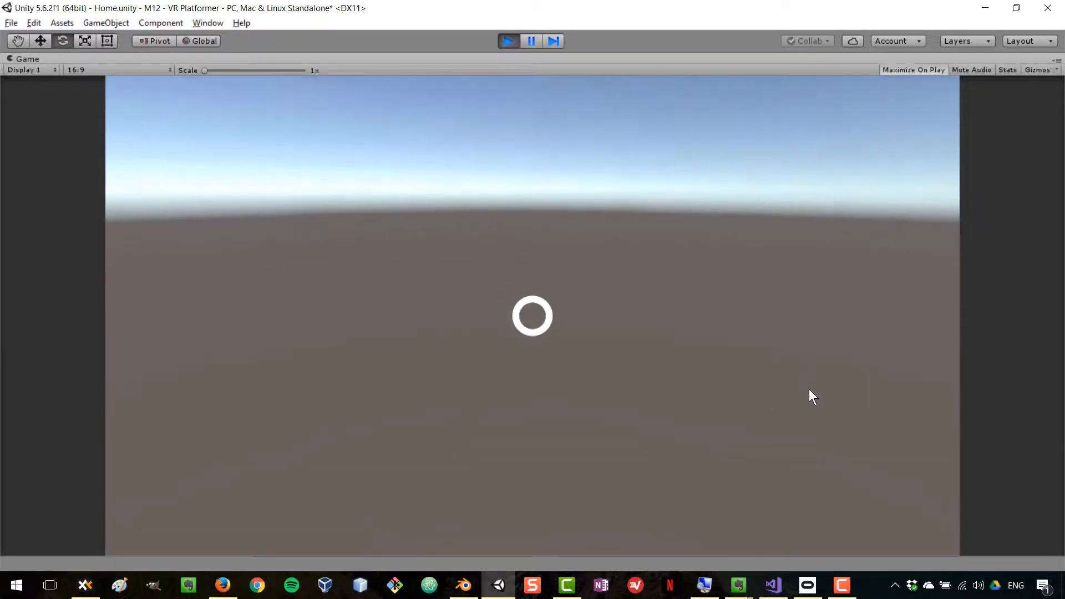
pyautogui.moveTo(809, 388); pyautogui.dragTo(657, 198)
pyautogui.click(513, 40)
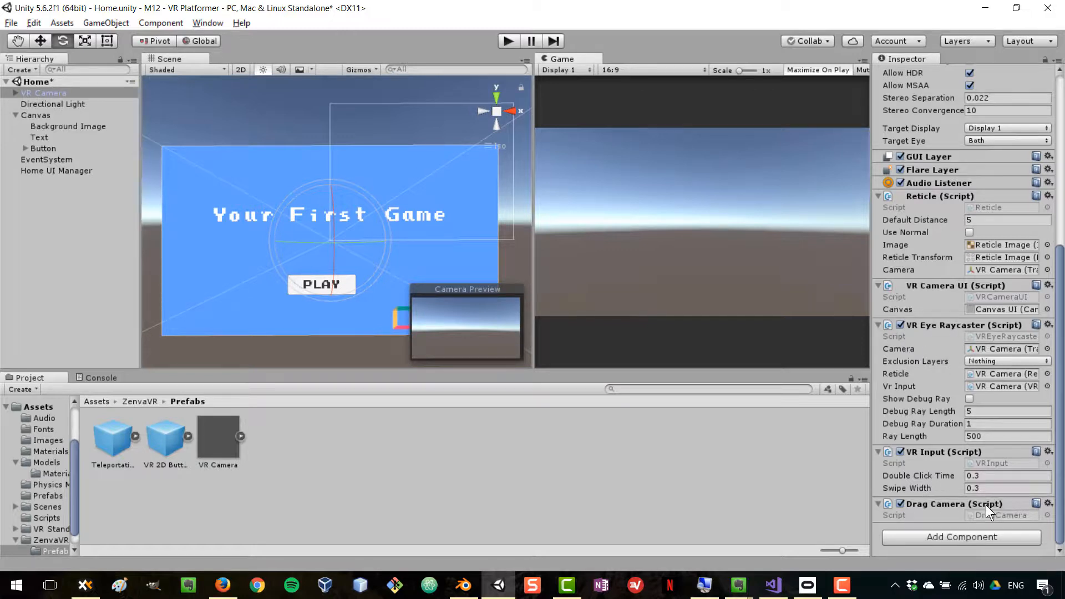
pyautogui.click(509, 39)
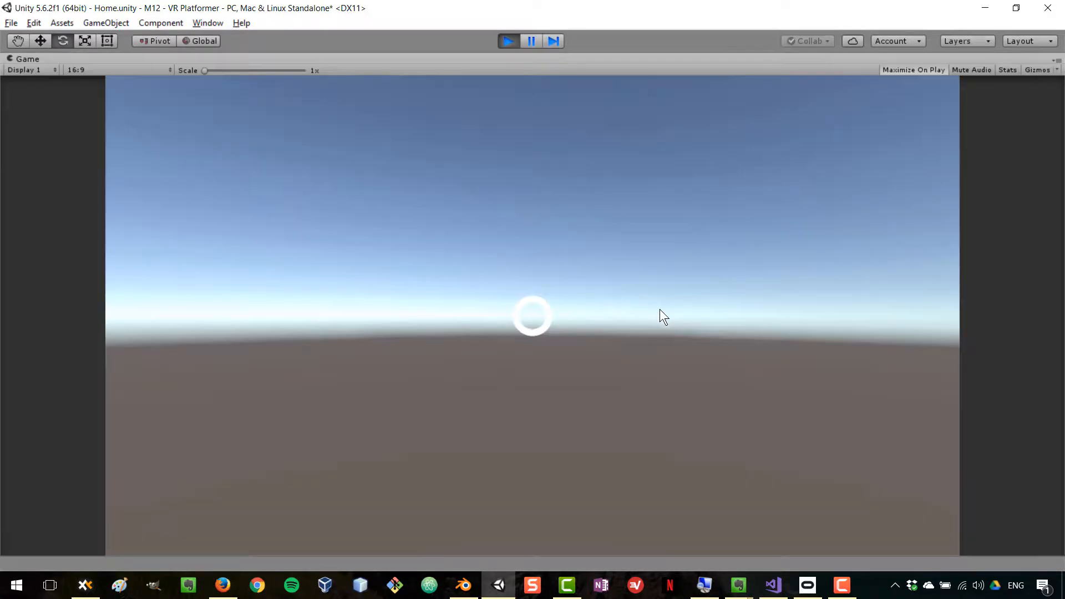
pyautogui.moveTo(660, 309); pyautogui.dragTo(624, 102)
pyautogui.click(508, 40)
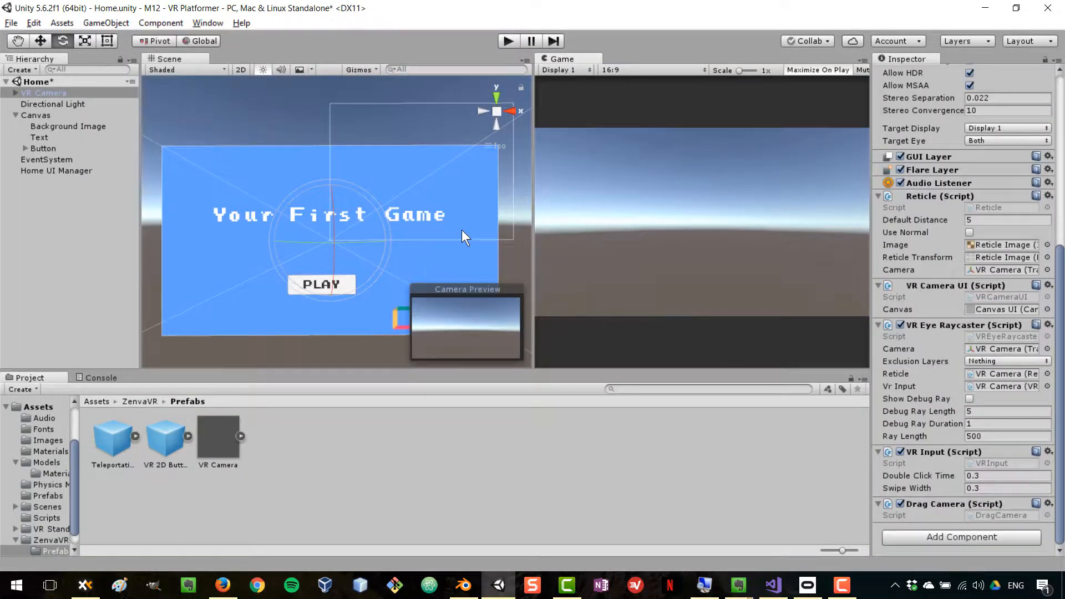
# Assign a red label icon to the VR Camera and check its position values.
pyautogui.click(32, 92)
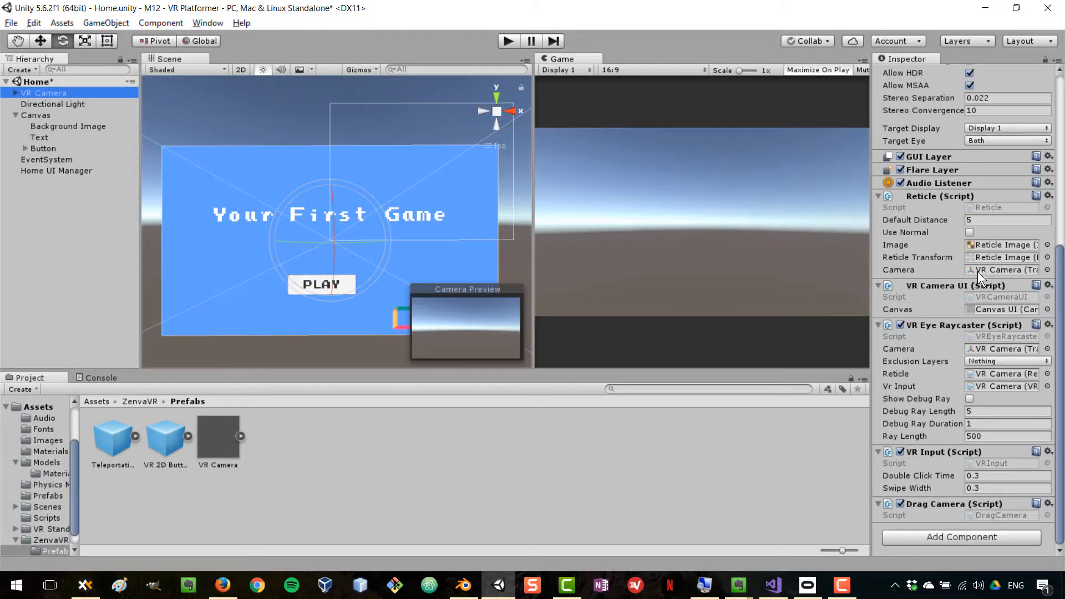
pyautogui.scroll(6, 977, 271)
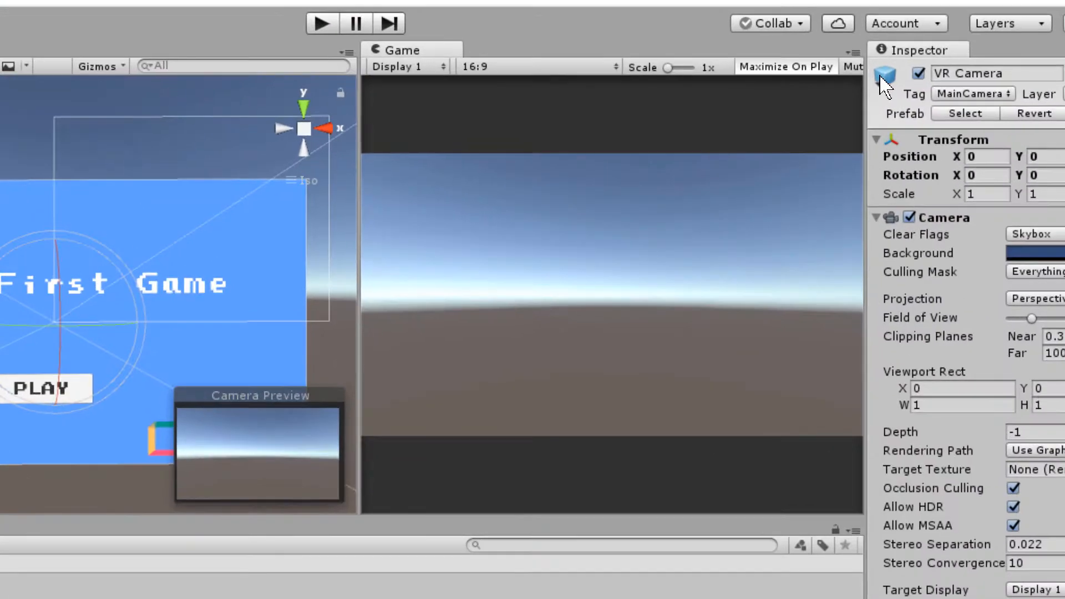
pyautogui.click(881, 76)
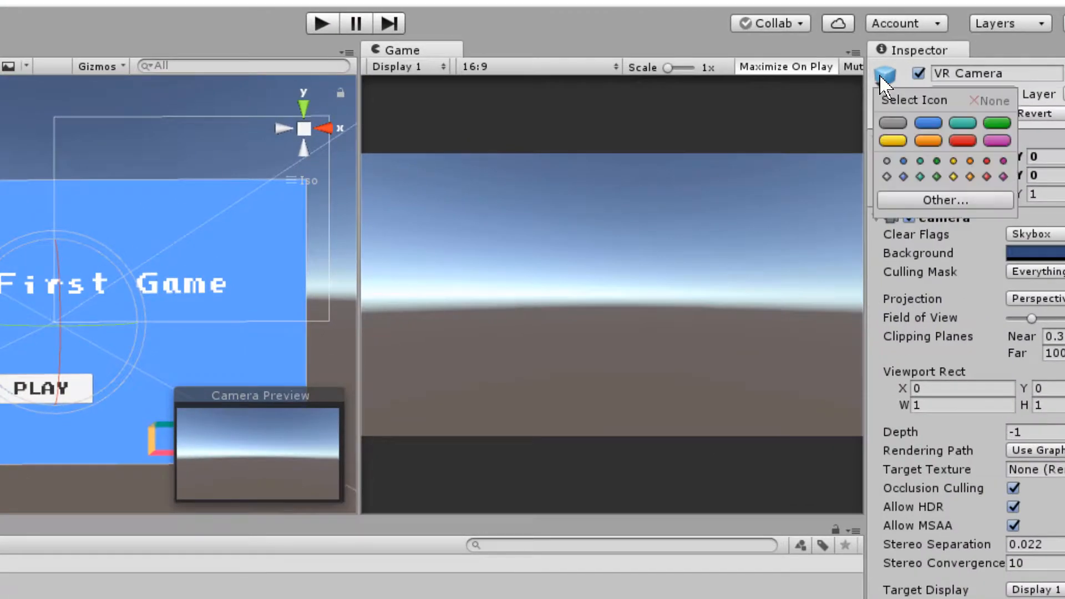
pyautogui.click(965, 141)
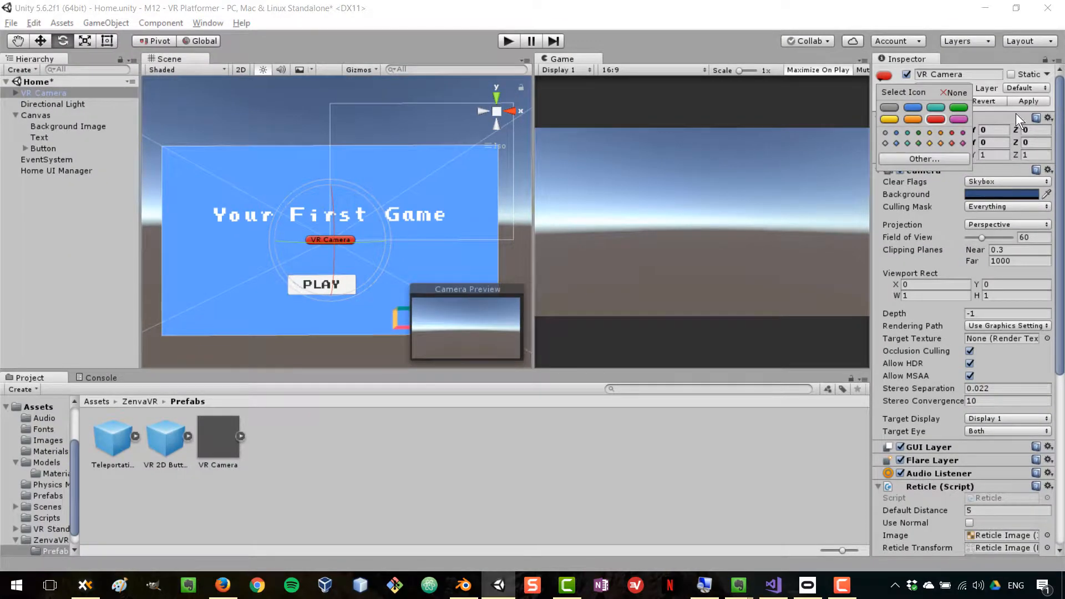
pyautogui.click(1042, 129)
pyautogui.click(1042, 130)
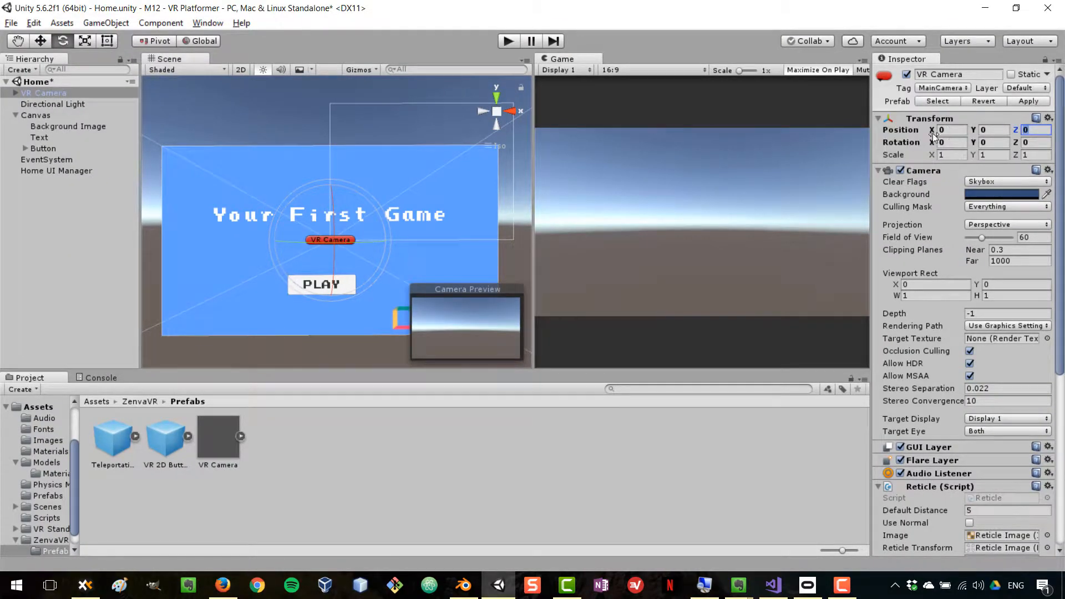
pyautogui.click(953, 132)
pyautogui.click(992, 132)
# Set the Canvas Z position to 6 to place it in front of the VR Camera.
pyautogui.keyDown('alt'); pyautogui.moveTo(444, 277); pyautogui.dragTo(312, 309); pyautogui.keyUp('alt')
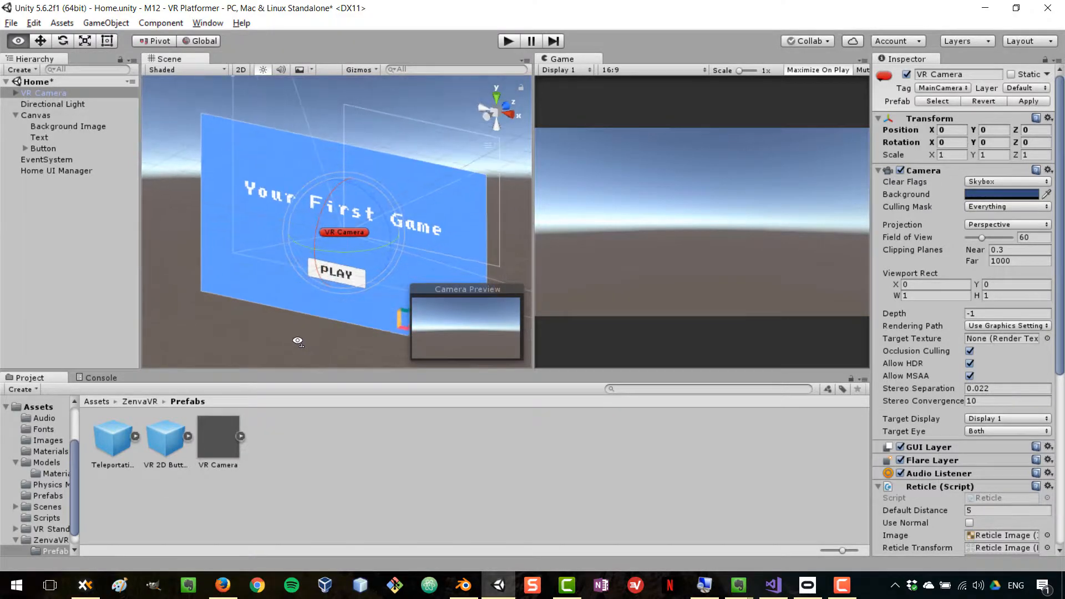
pyautogui.click(41, 113)
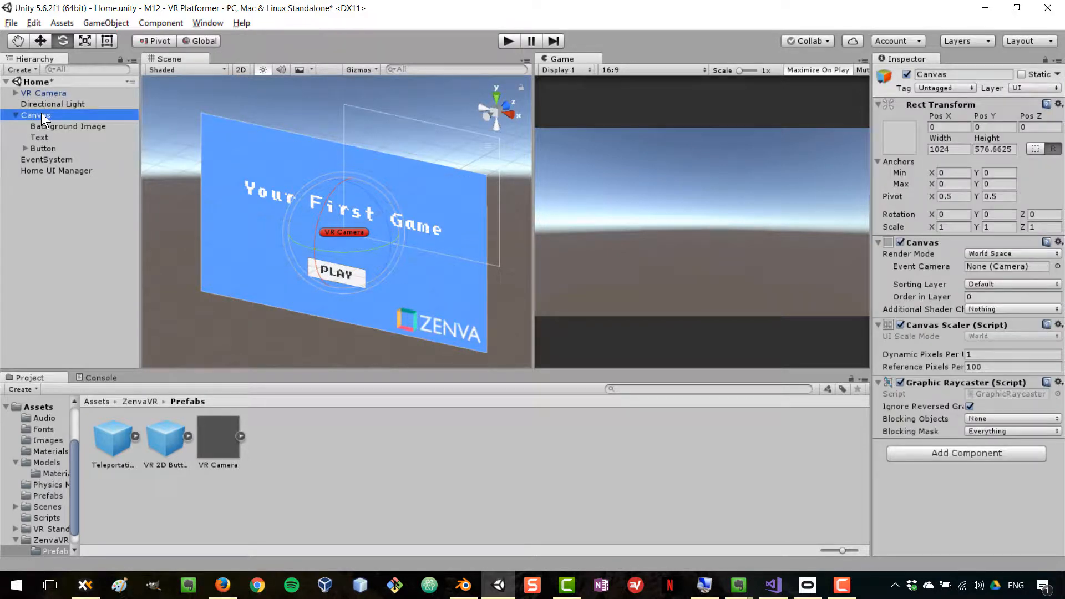
pyautogui.click(1038, 127)
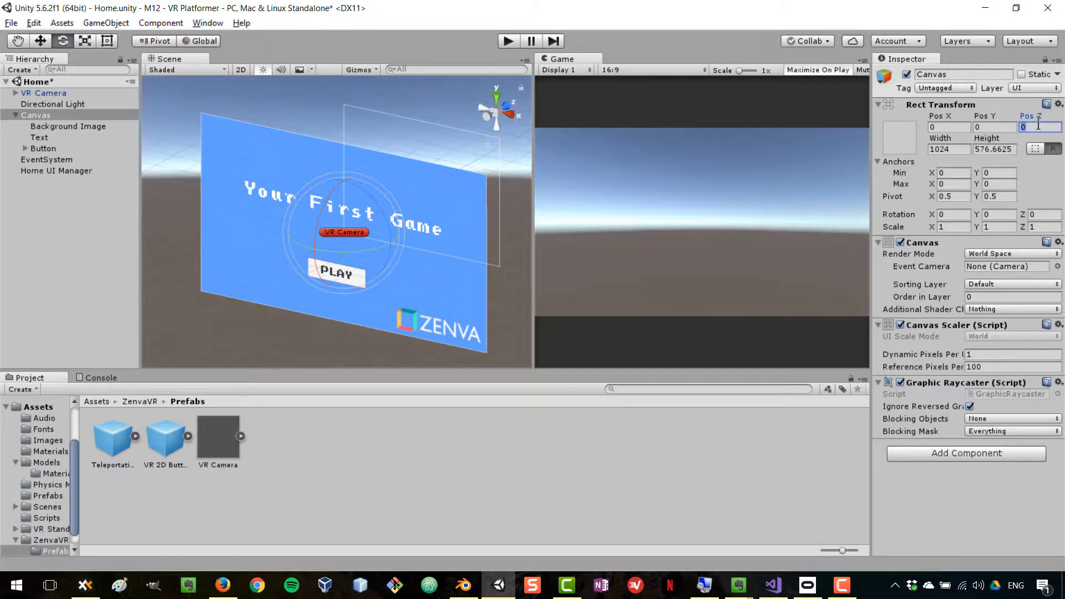
pyautogui.write('6')
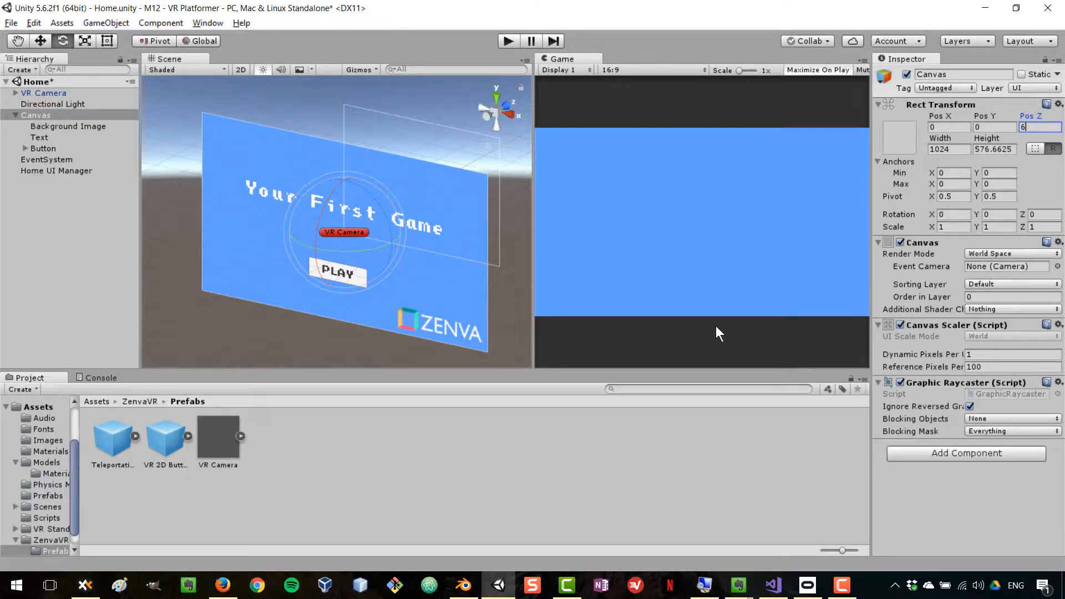
# Set the Canvas scale to 0.1 on the X and Y axes.
pyautogui.moveTo(435, 298)
pyautogui.keyDown('alt'); pyautogui.mouseDown()
pyautogui.moveTo(377, 291)
pyautogui.moveTo(485, 263)
pyautogui.moveTo(539, 269)
pyautogui.moveTo(531, 257)
pyautogui.moveTo(481, 280)
pyautogui.moveTo(482, 295)
pyautogui.moveTo(455, 292)
pyautogui.mouseUp(); pyautogui.keyUp('alt')
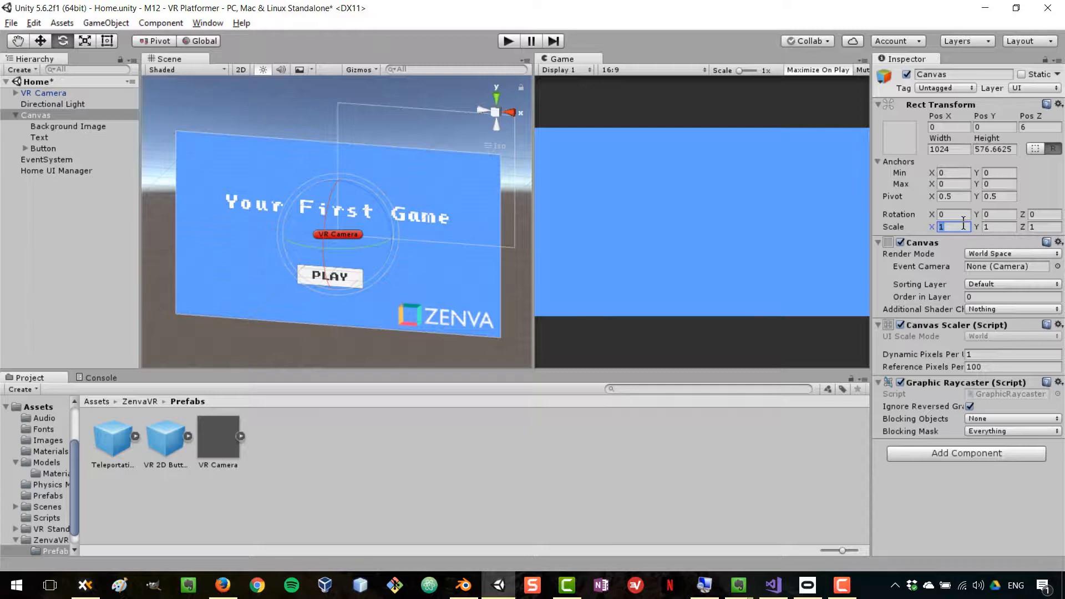
pyautogui.write('0.0')
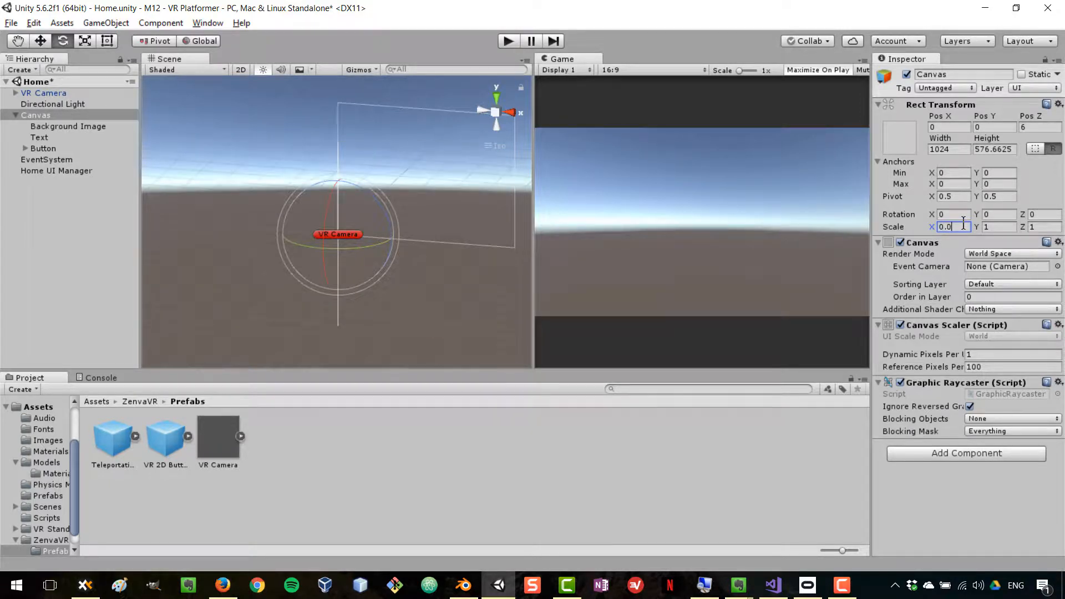
pyautogui.press('BackSpace')
pyautogui.write('1')
pyautogui.press('Tab')
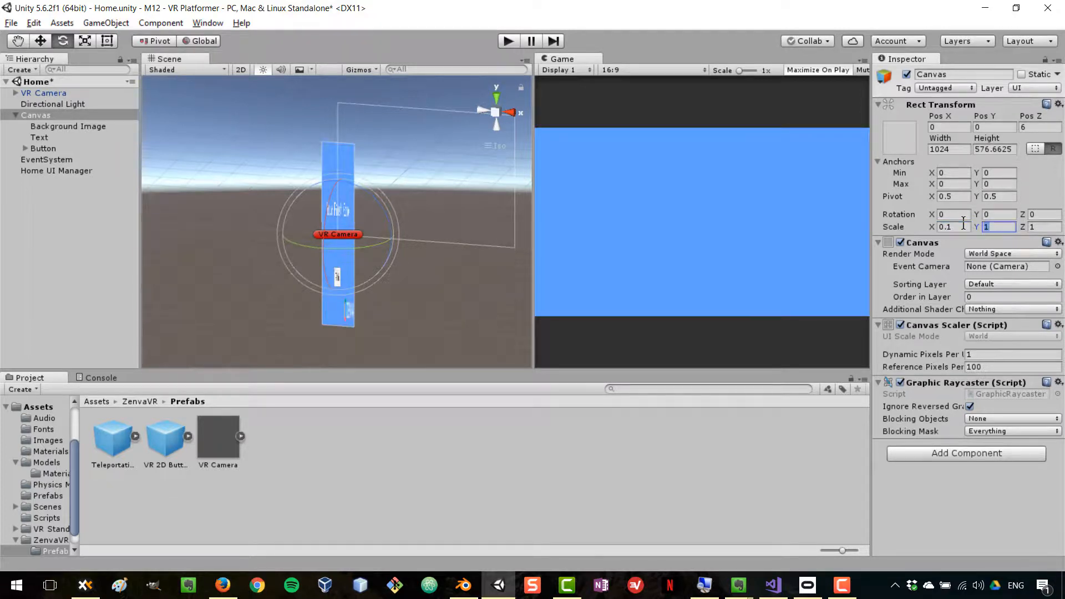
pyautogui.write('0.1')
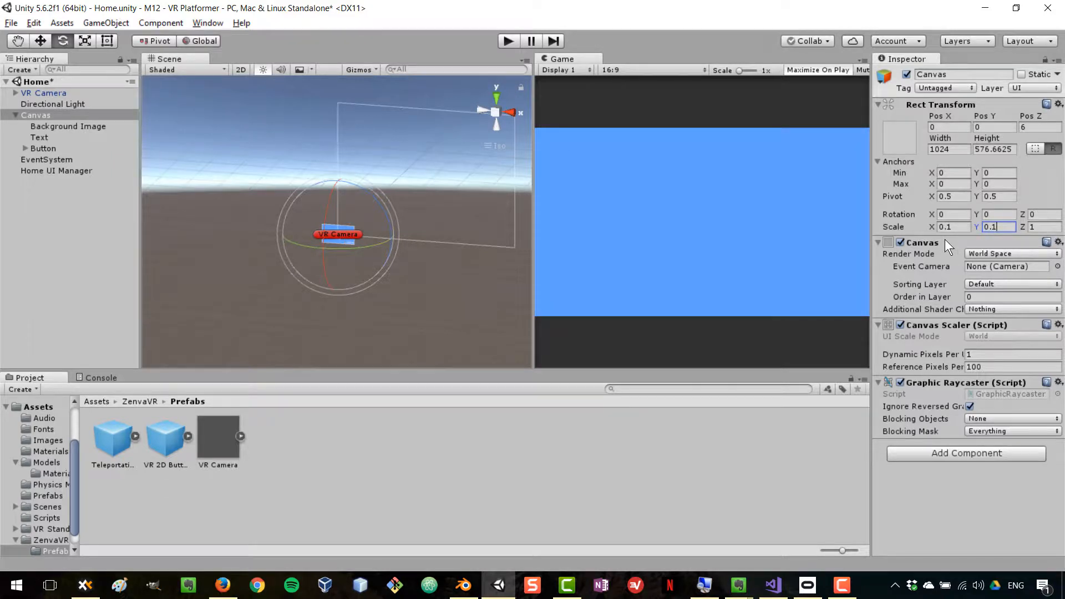
# Inspect the scaled Canvas in the Scene view and play-test the scene to judge its size from the VR Camera.
pyautogui.moveTo(443, 242); pyautogui.dragTo(385, 286, button='right')
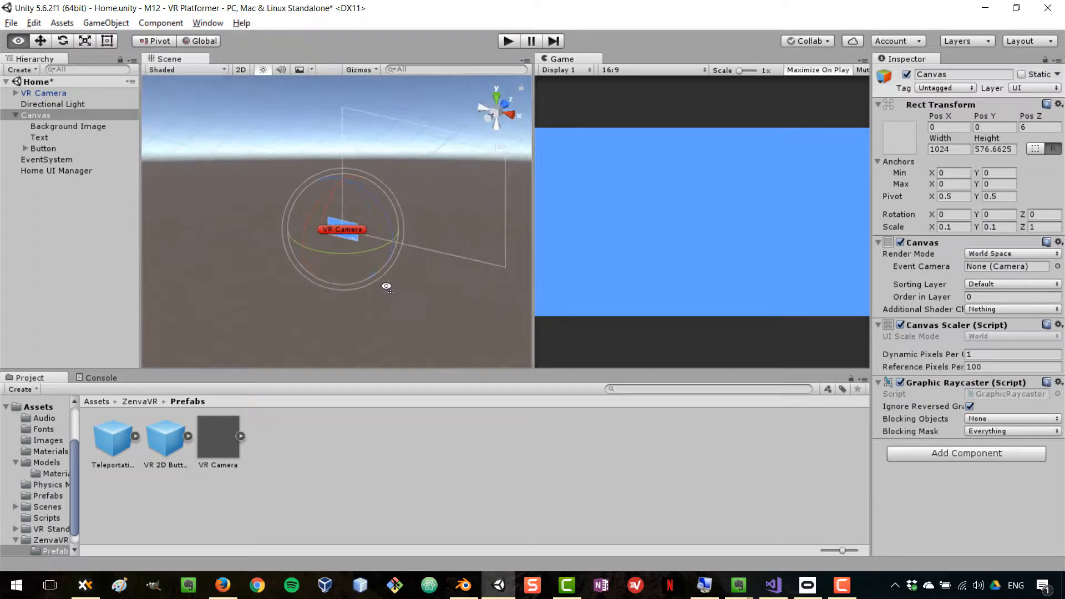
pyautogui.scroll(5, 367, 252)
pyautogui.scroll(5, 361, 224)
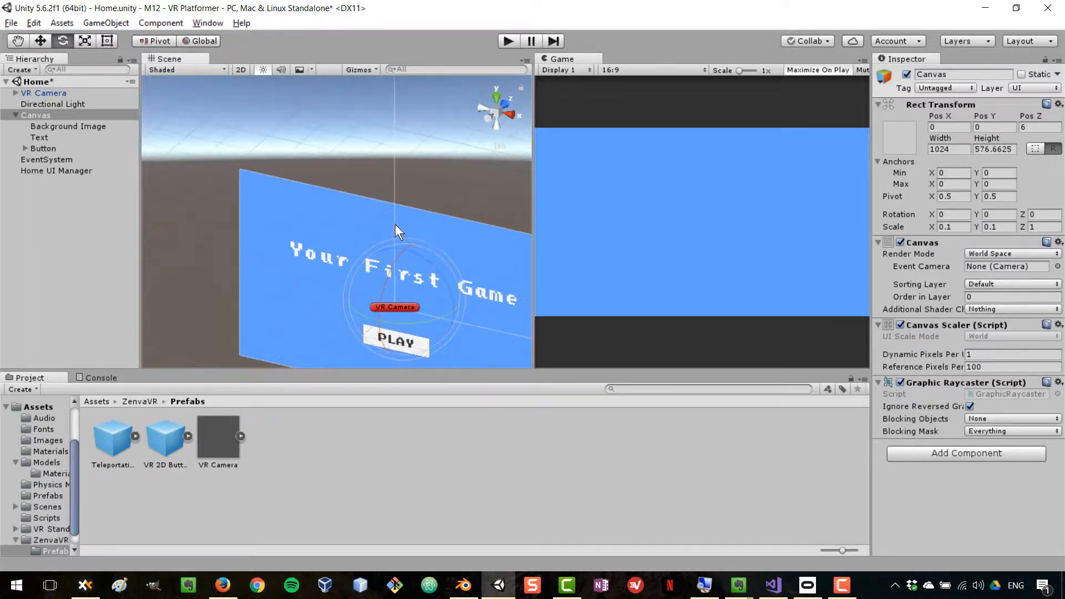
pyautogui.moveTo(395, 224); pyautogui.dragTo(371, 266, button='right')
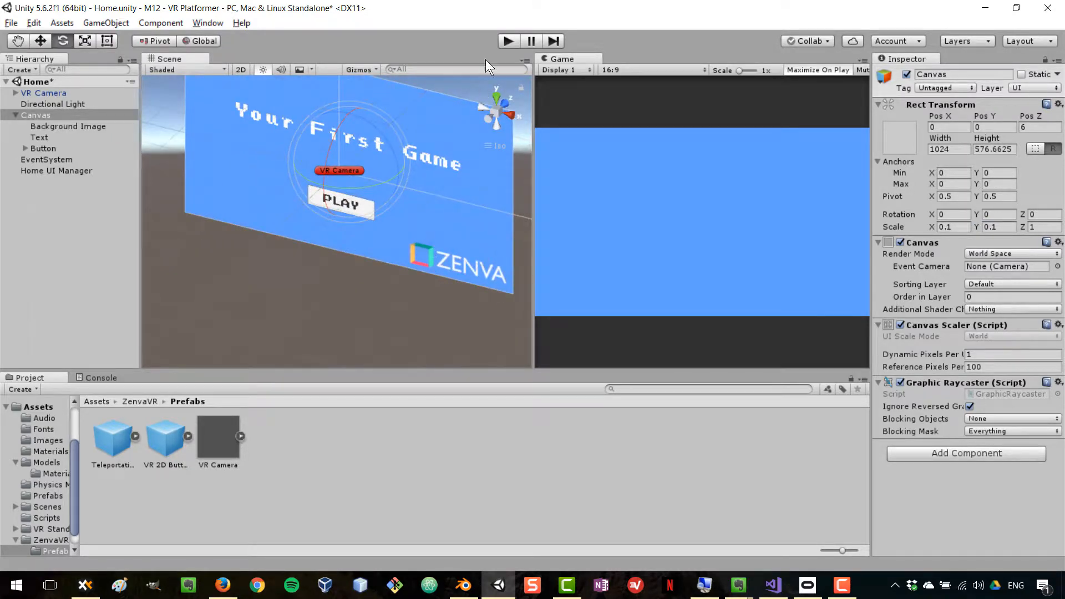
pyautogui.click(508, 40)
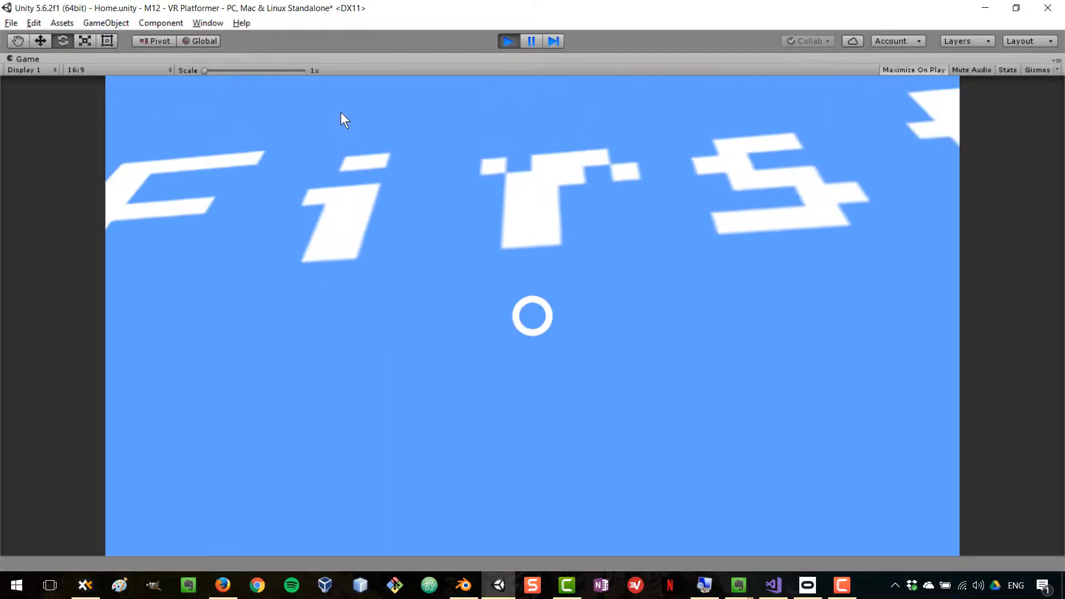
pyautogui.moveTo(512, 386); pyautogui.dragTo(421, 319, button='right')
pyautogui.click(516, 40)
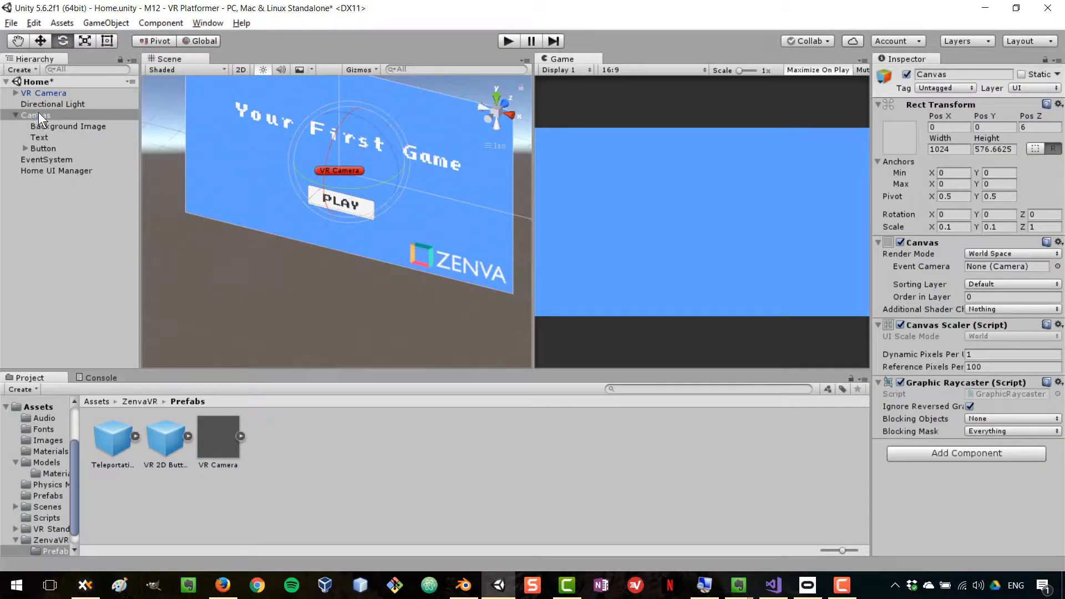
# Set the Canvas scale to 0.05 on the X and Y axes.
pyautogui.click(38, 114)
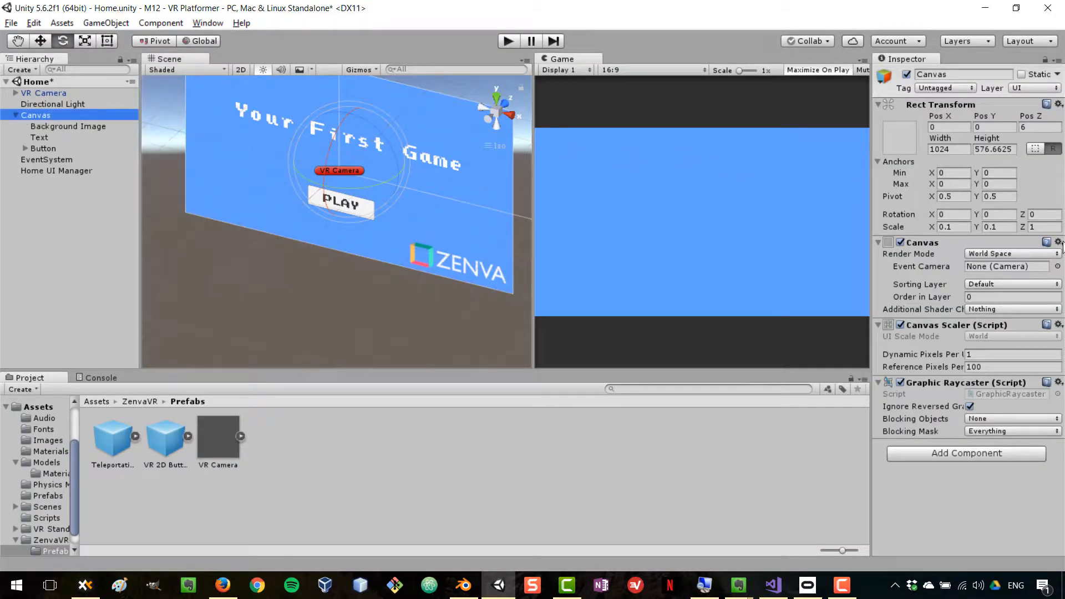
pyautogui.click(959, 227)
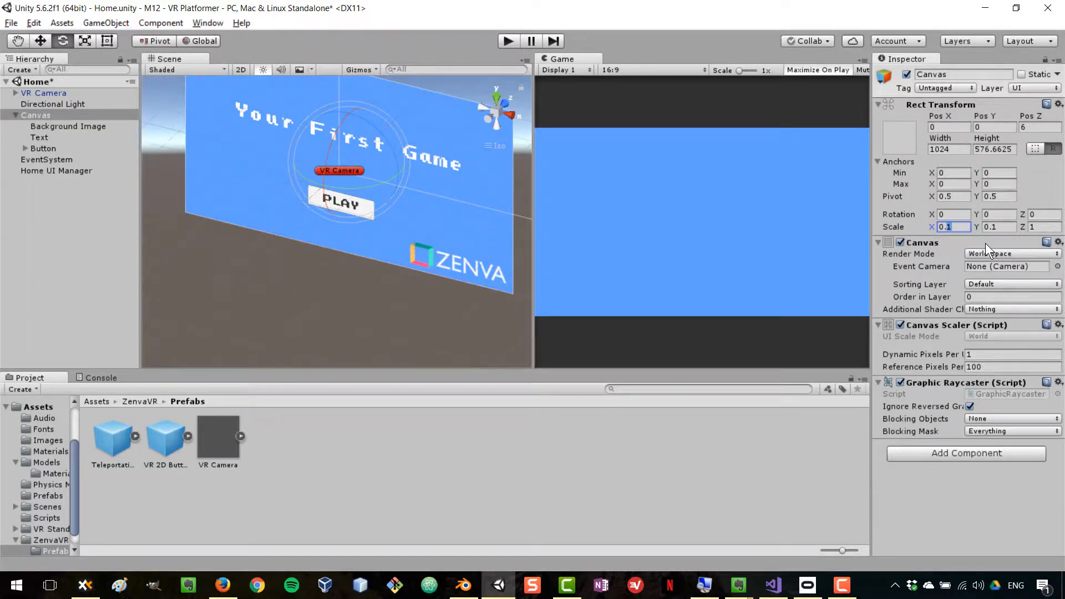
pyautogui.write('0.05')
pyautogui.press('Tab')
pyautogui.write('0.')
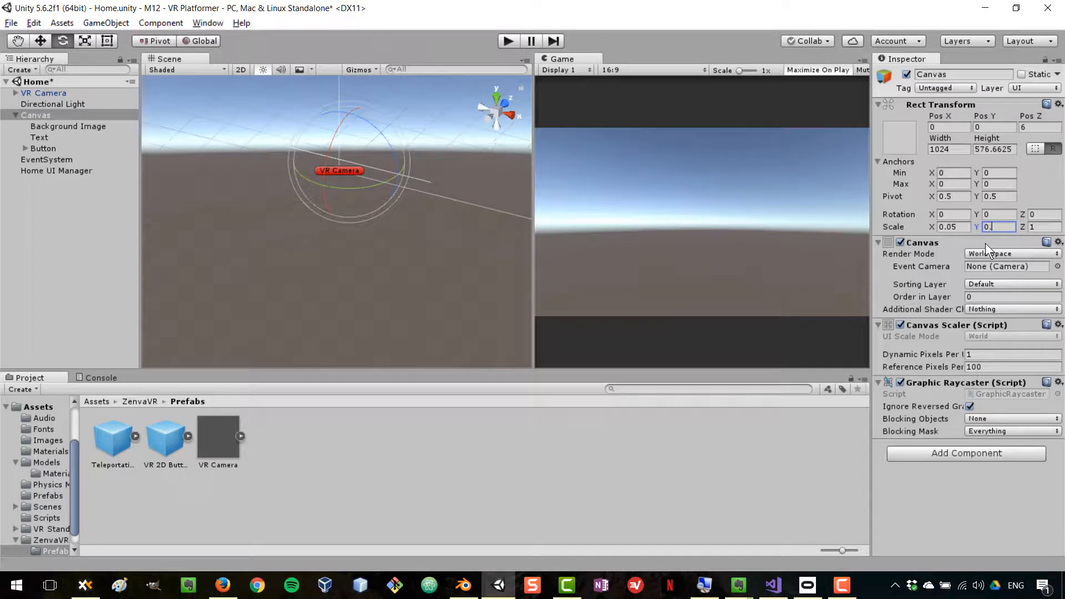
pyautogui.write('05')
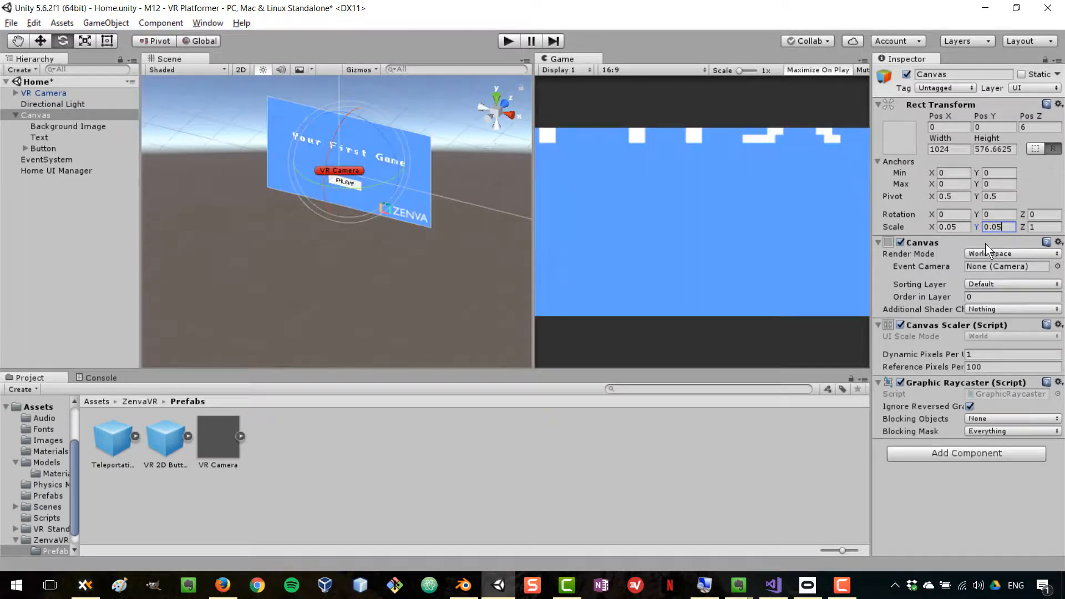
# Play-test the scene and look around to judge the resized Canvas from the VR Camera.
pyautogui.click(506, 42)
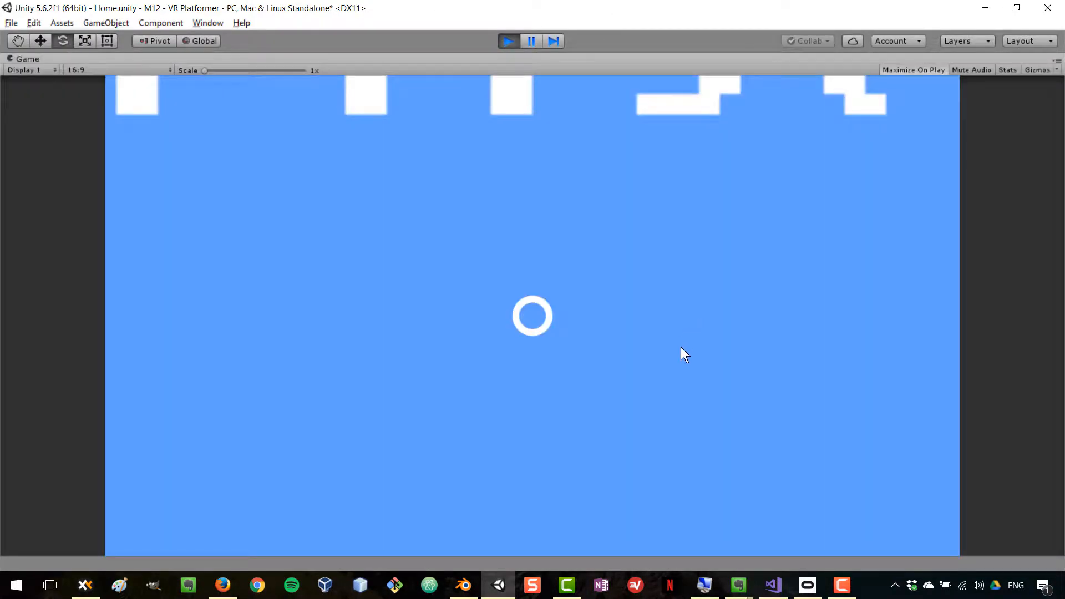
pyautogui.moveTo(680, 347); pyautogui.dragTo(609, 133, button='right')
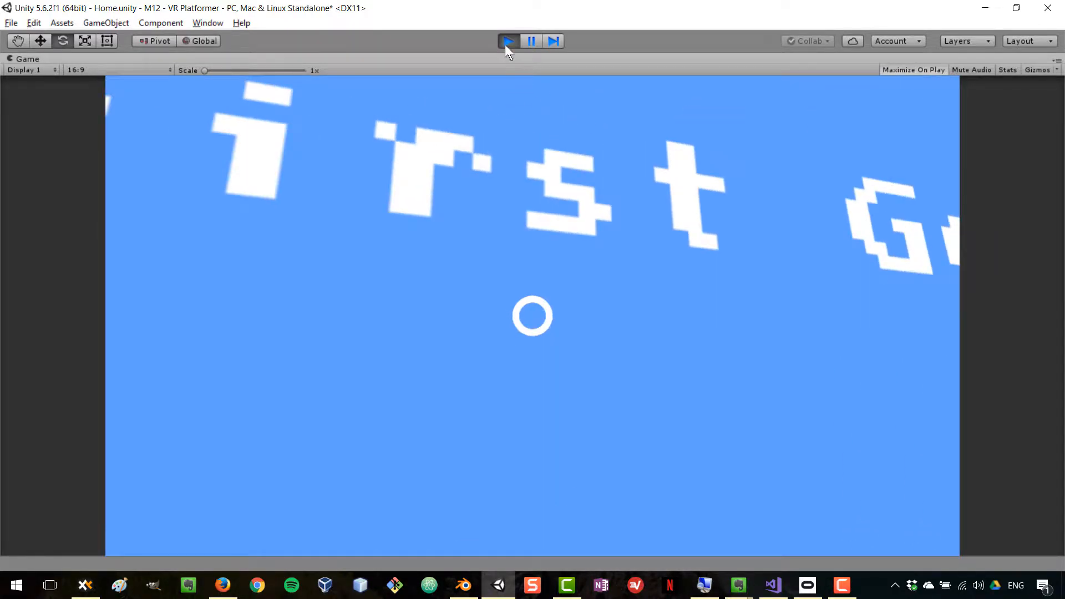
pyautogui.click(507, 42)
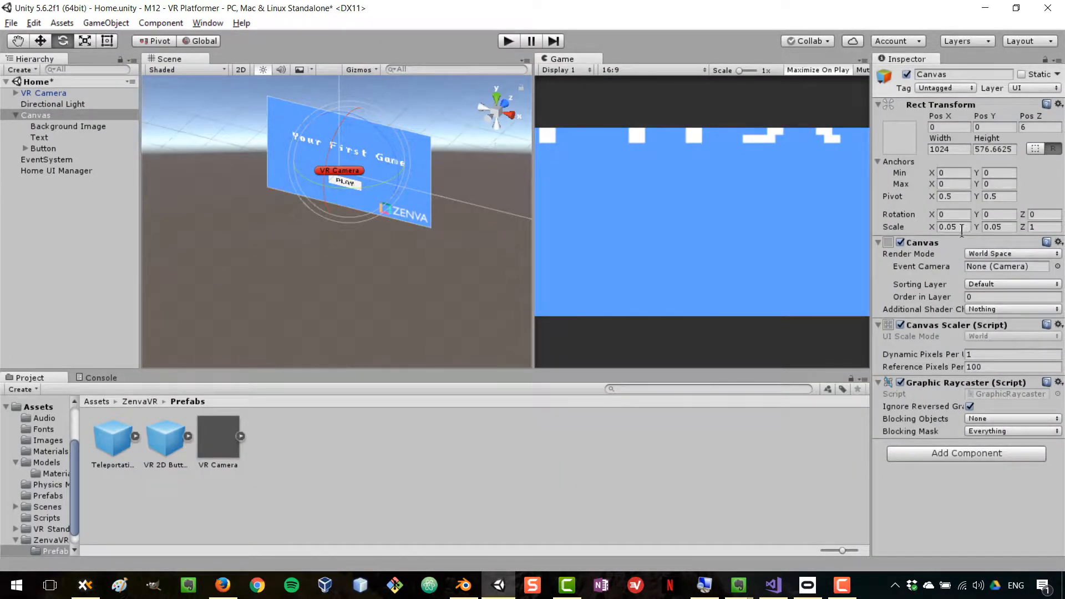
# Set the Canvas scale to 0.01 on the X and Y axes and play-test the scene.
pyautogui.click(952, 227)
pyautogui.write('0.01')
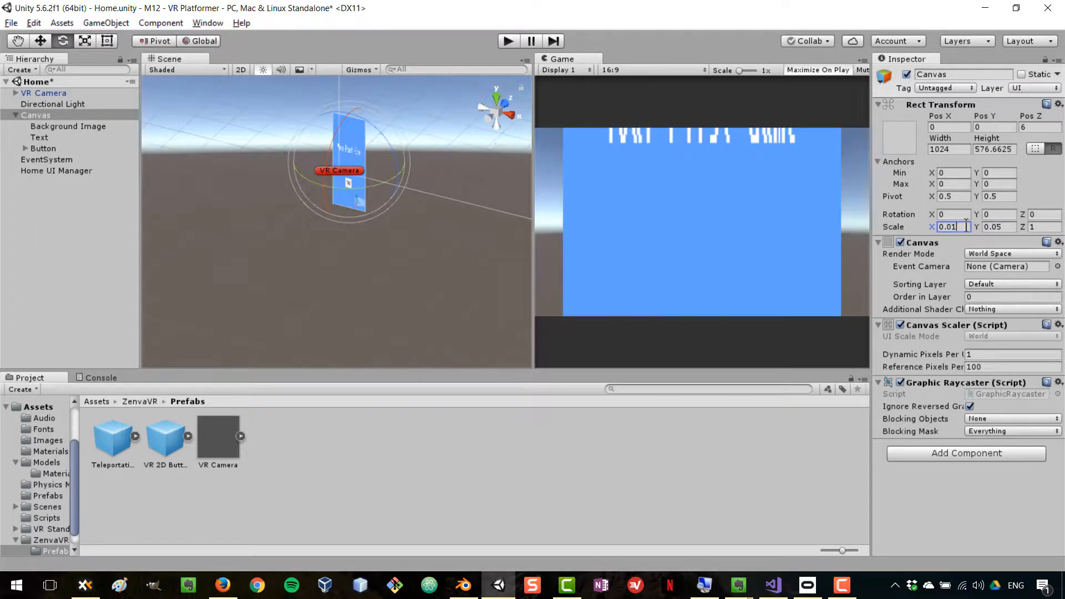
pyautogui.press('Tab')
pyautogui.write('0.01')
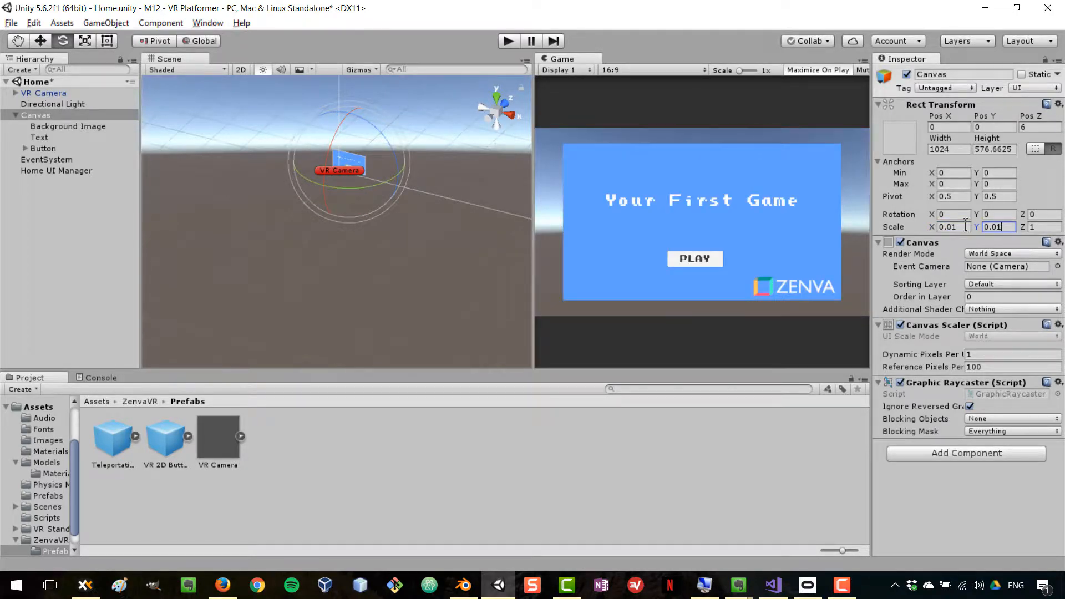
pyautogui.click(507, 39)
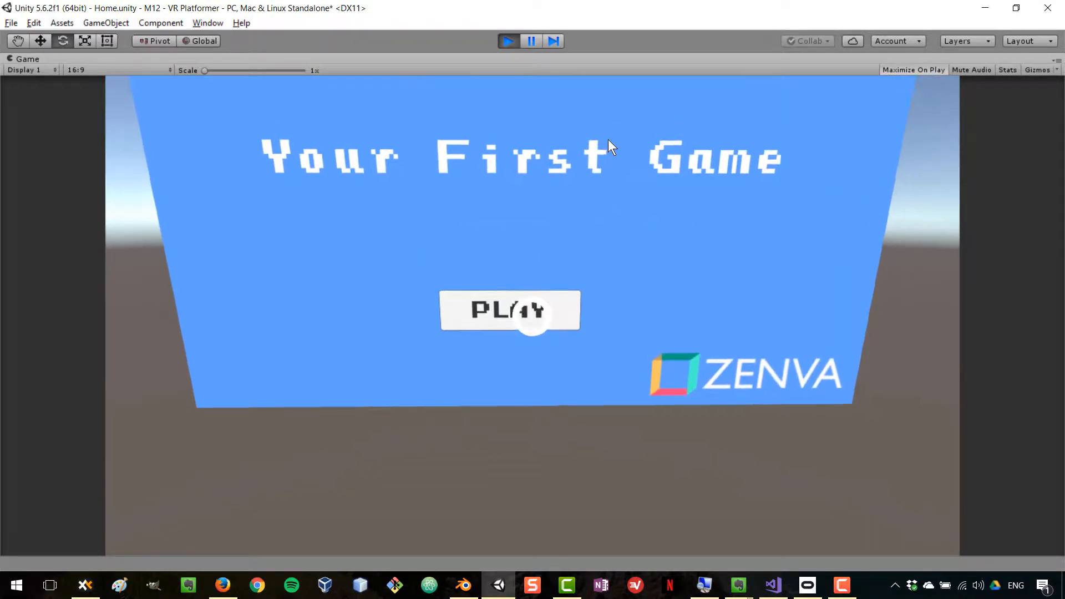
pyautogui.click(509, 41)
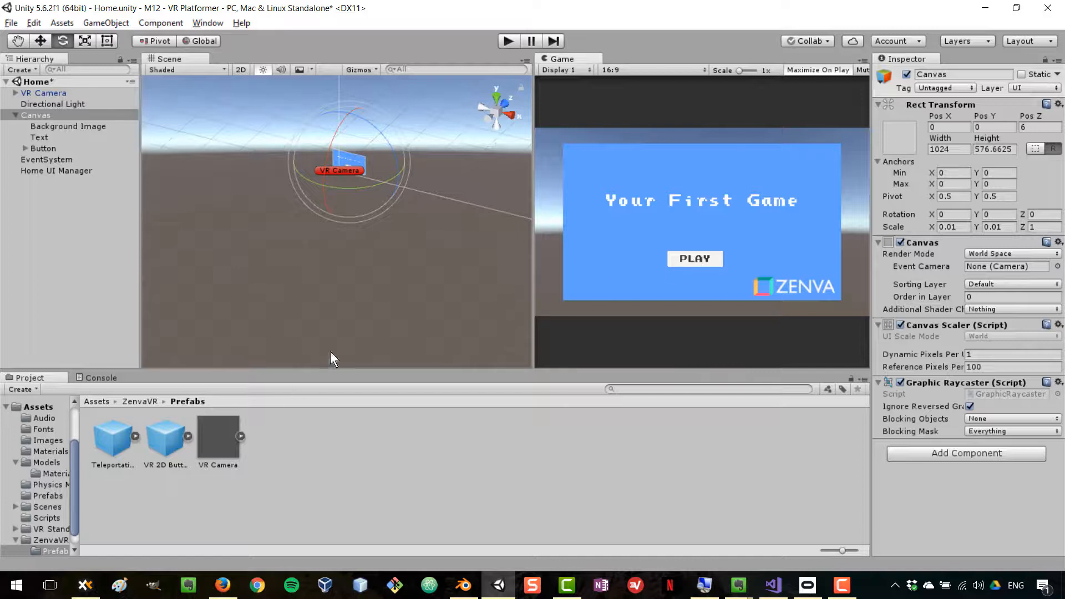
# Examine the On Click event settings of the Canvas's Button.
pyautogui.click(42, 148)
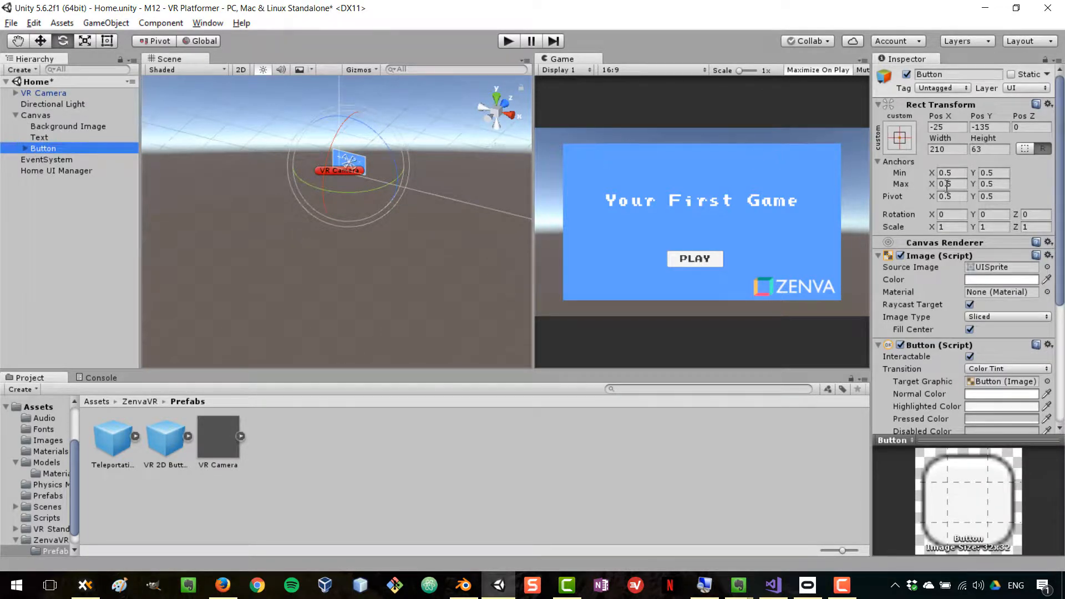
pyautogui.scroll(-5, 966, 239)
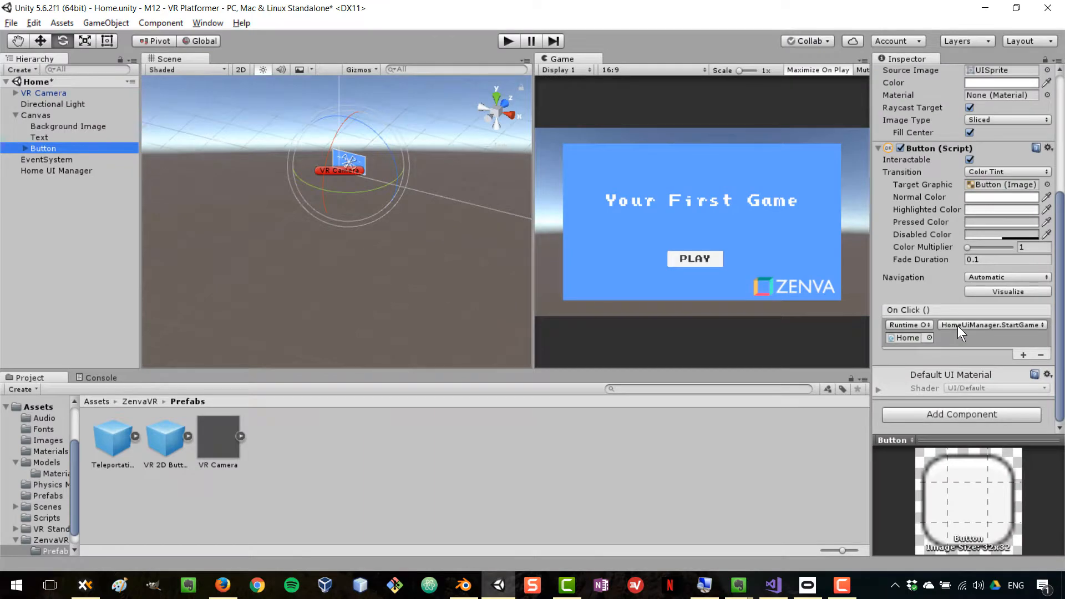
pyautogui.press('super')
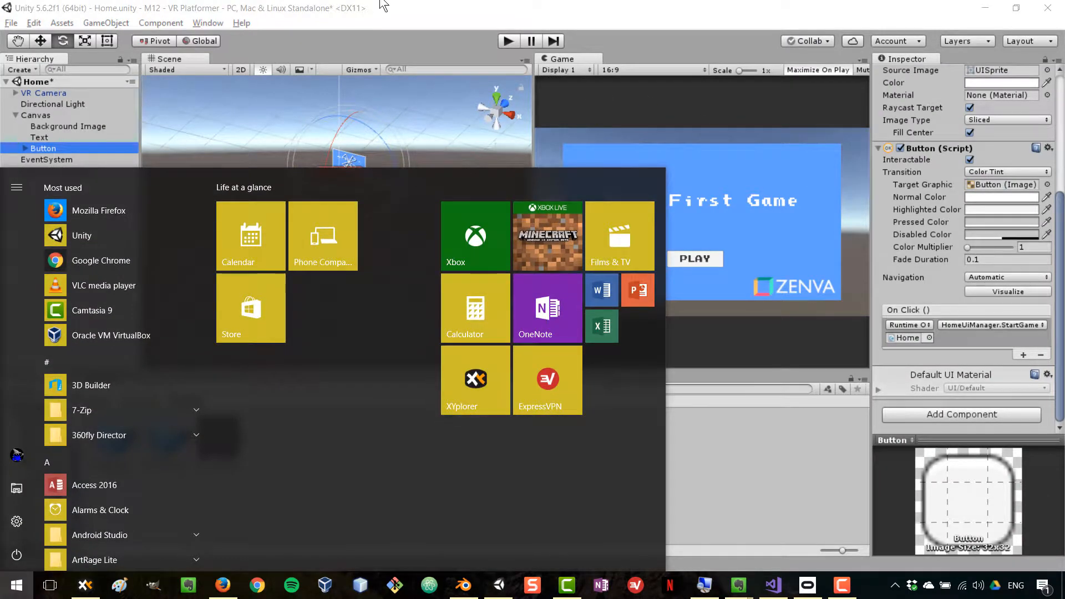
pyautogui.click(386, 22)
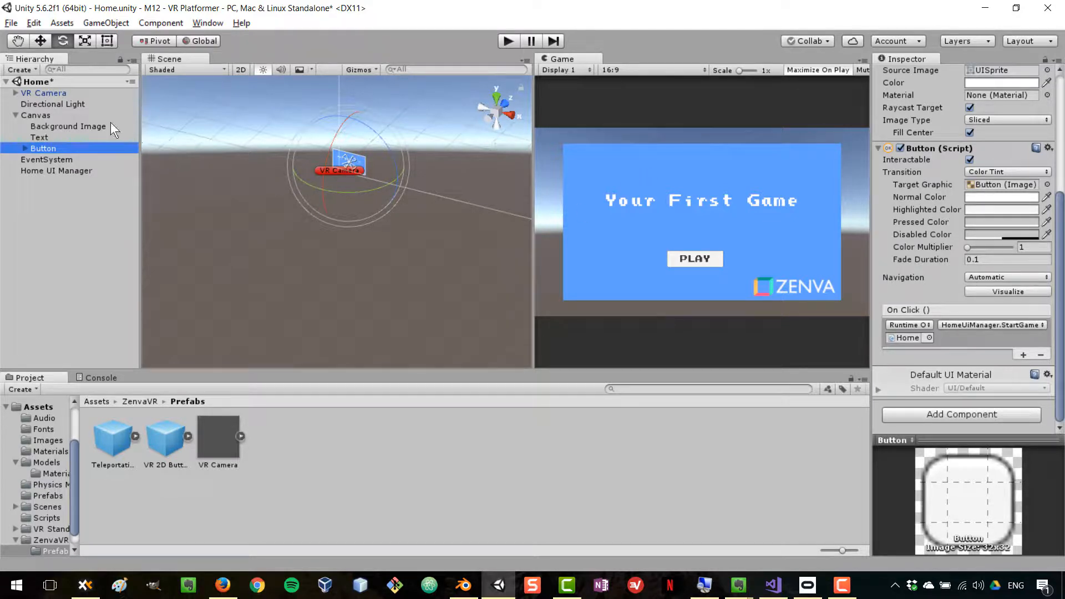
# Place a VR 2D Button prefab in the scene, in front of the lower part of the Canvas.
pyautogui.doubleClick(52, 114)
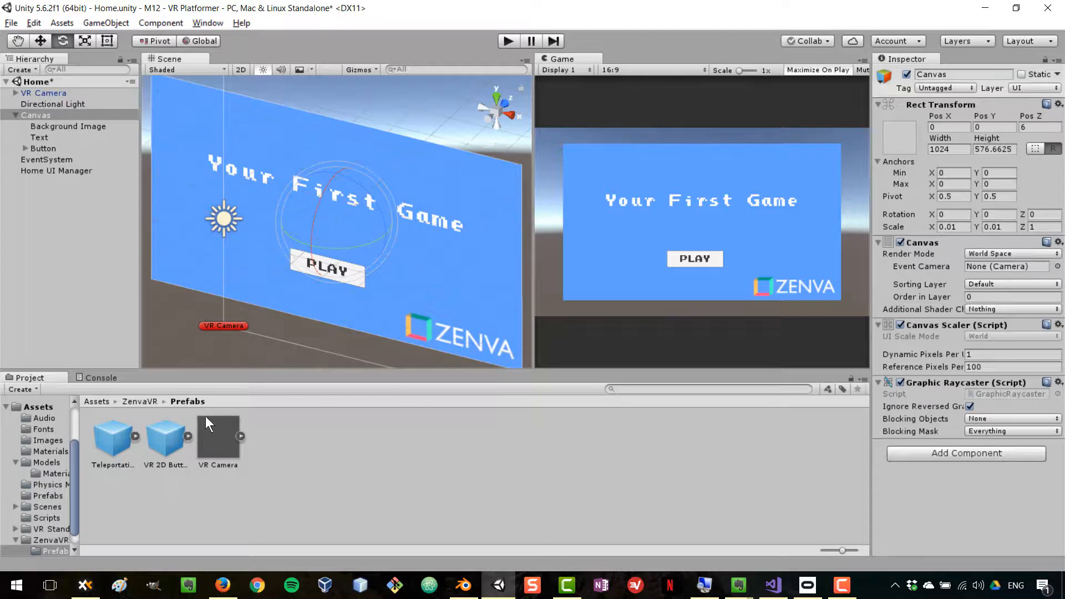
pyautogui.click(170, 437)
pyautogui.moveTo(171, 436); pyautogui.dragTo(271, 319)
# Examine the VR 2D Button's components, its collider in the Scene view, and its child canvas and button.
pyautogui.click(35, 104)
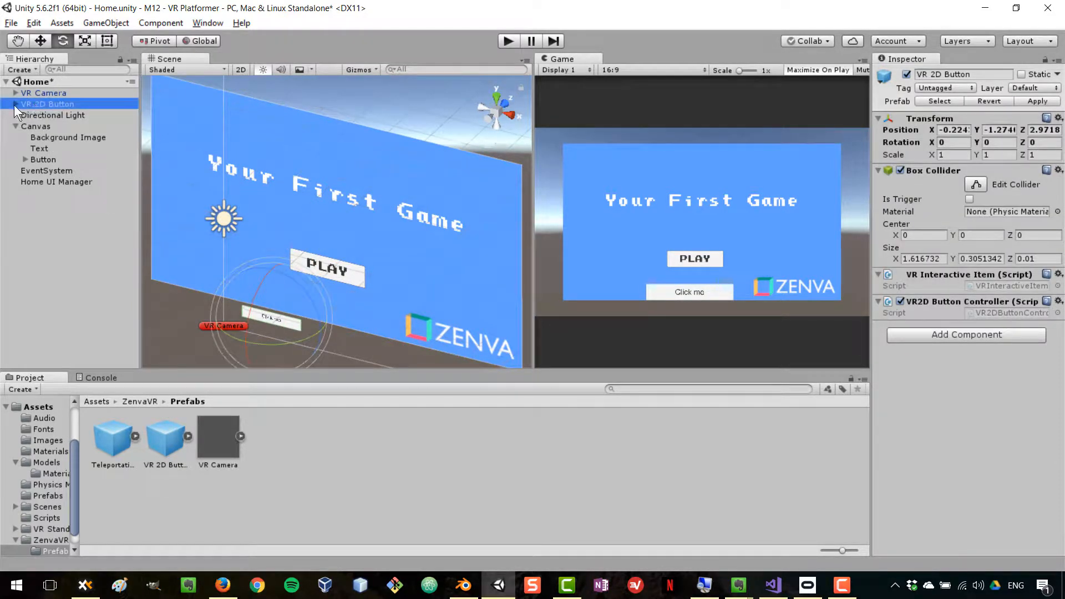
pyautogui.click(15, 105)
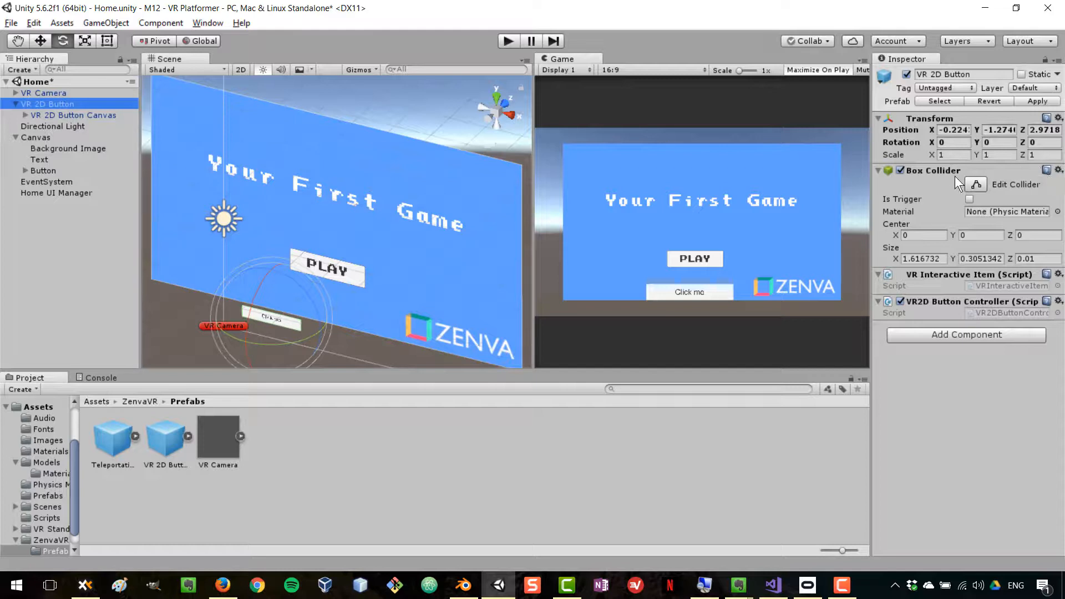
pyautogui.press('f')
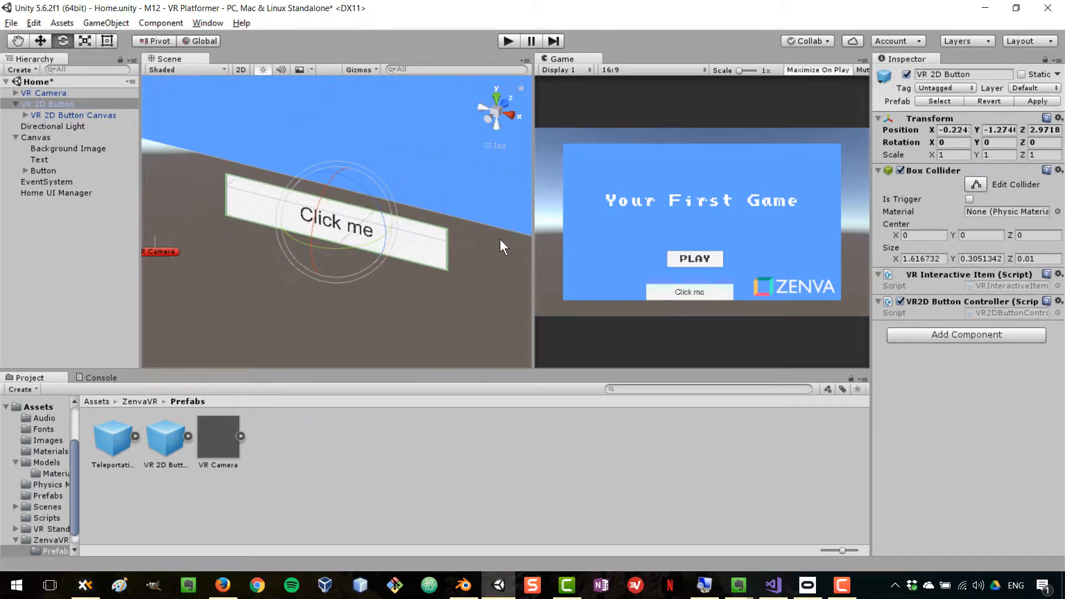
pyautogui.keyDown('alt'); pyautogui.moveTo(496, 252); pyautogui.dragTo(333, 220); pyautogui.keyUp('alt')
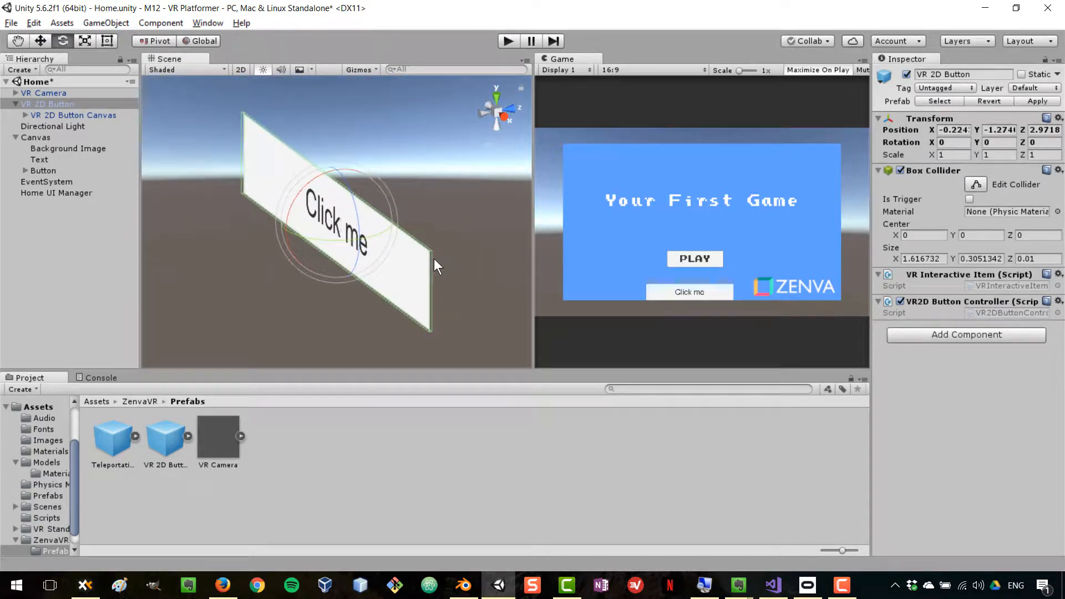
pyautogui.click(57, 113)
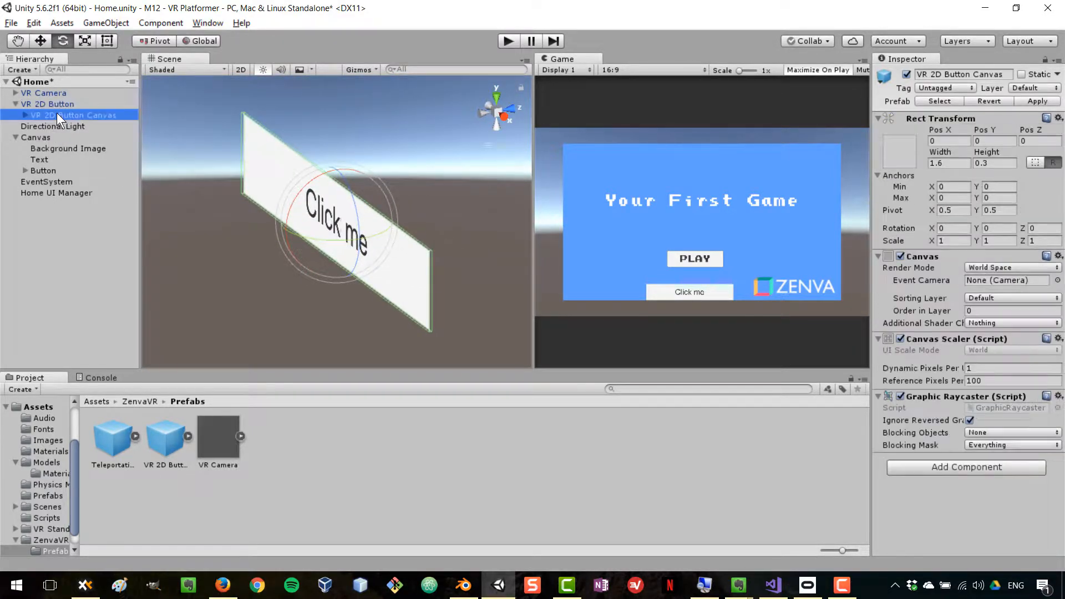
pyautogui.click(24, 115)
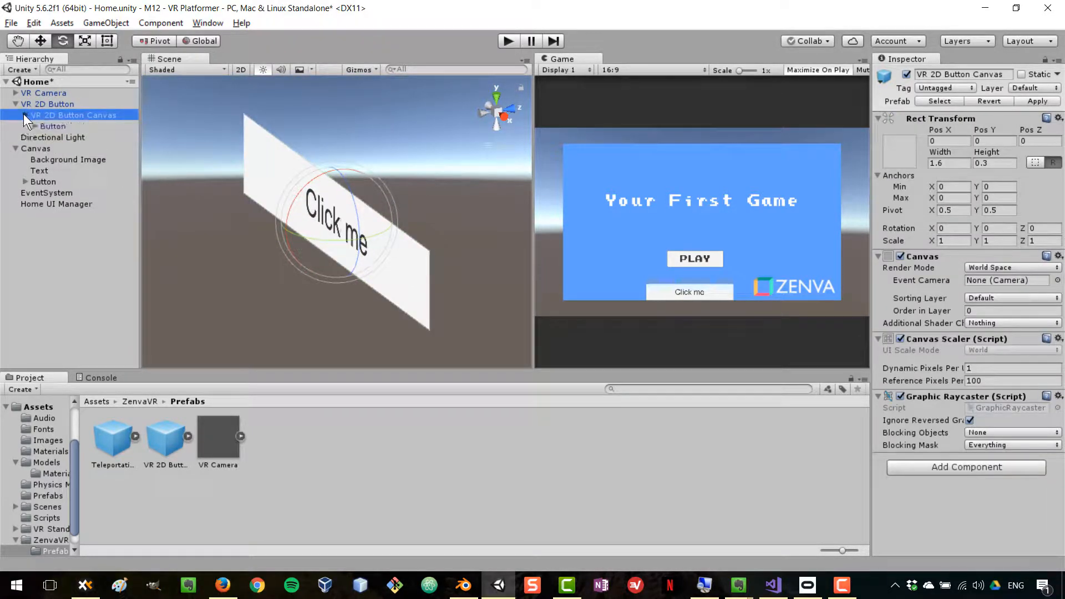
pyautogui.click(53, 127)
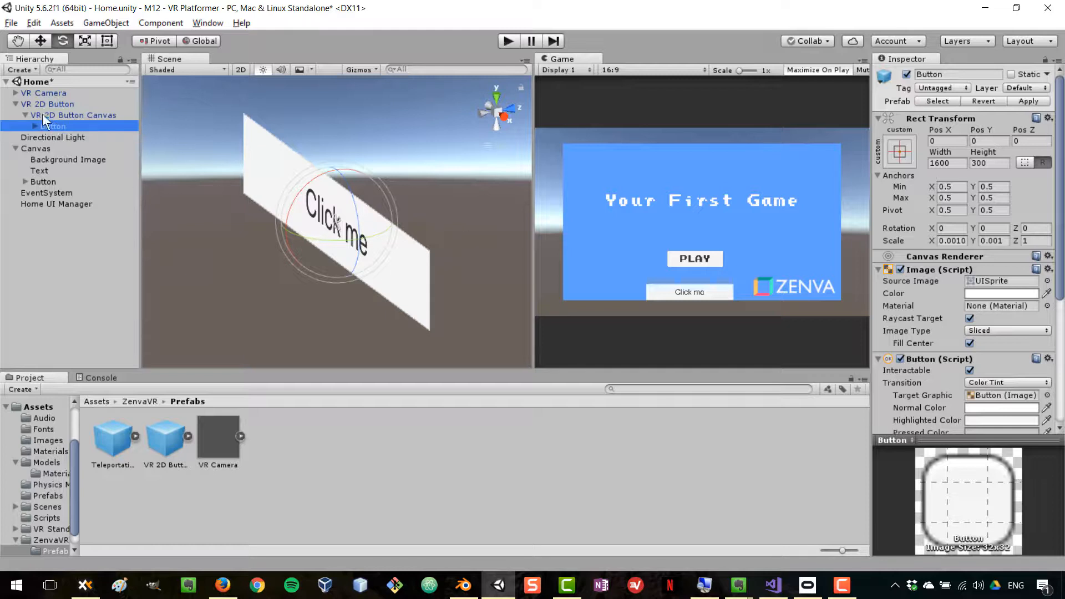
pyautogui.click(25, 114)
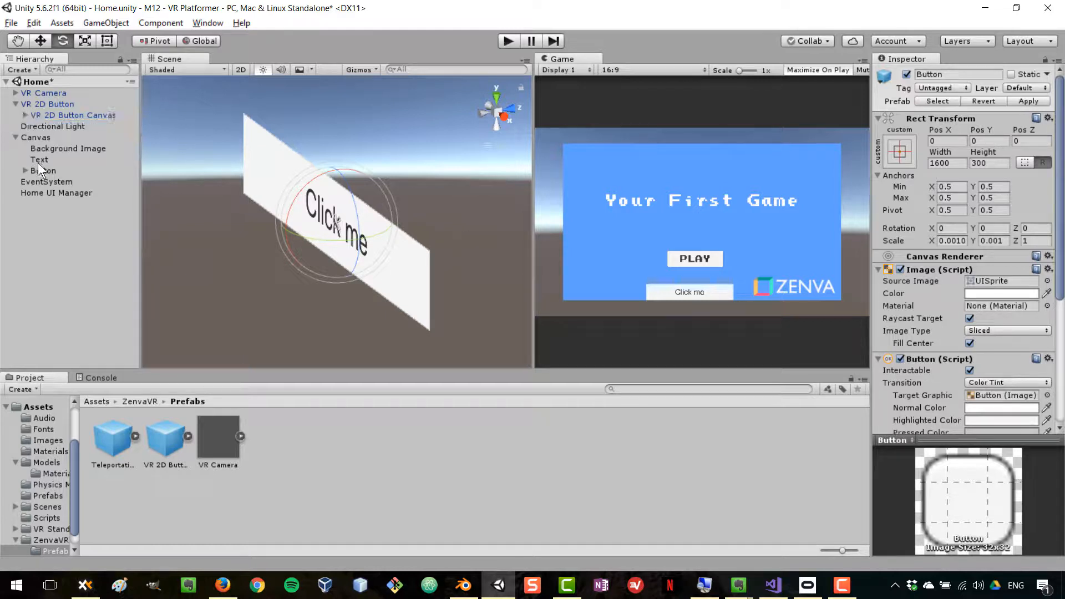
pyautogui.click(17, 104)
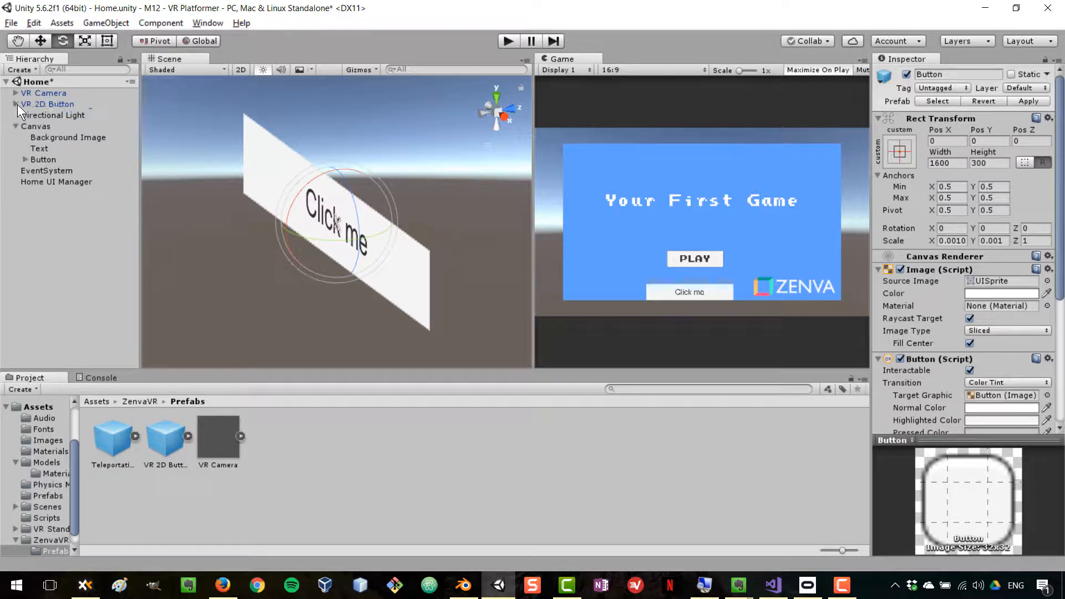
# Make the VR 2D Button a child of the Canvas and check its placement in the Scene view.
pyautogui.click(61, 103)
pyautogui.moveTo(61, 102); pyautogui.dragTo(60, 131)
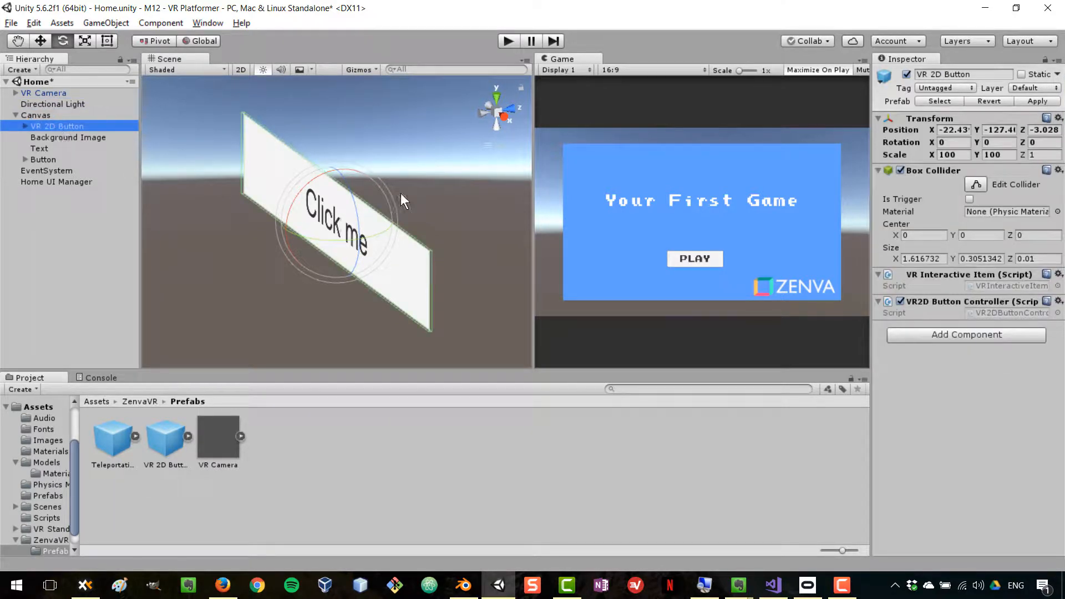
pyautogui.scroll(-5, 371, 234)
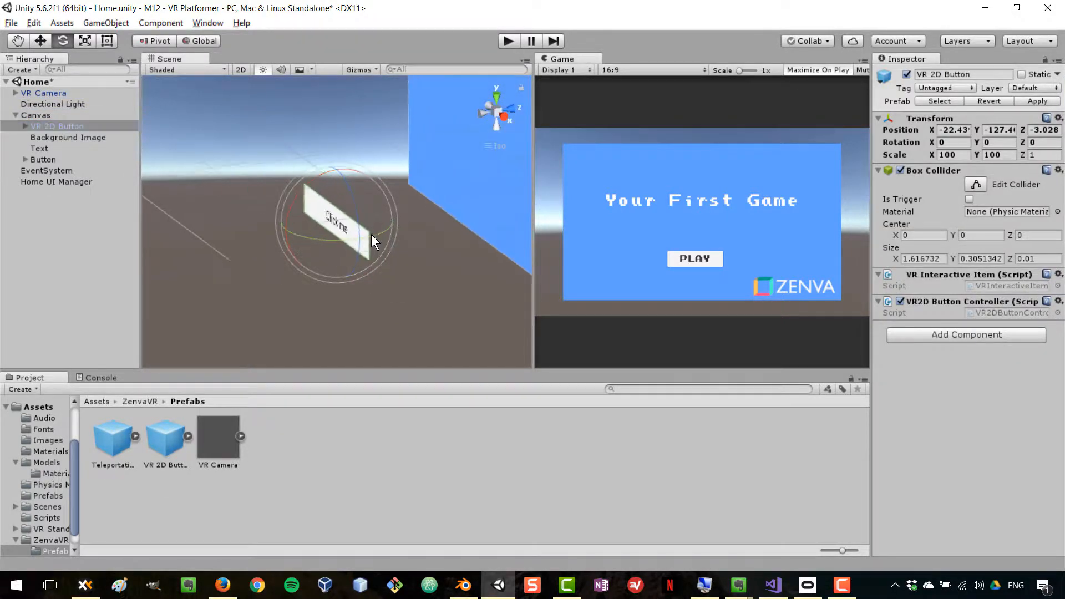
pyautogui.scroll(1, 446, 233)
pyautogui.scroll(-1, 402, 235)
pyautogui.keyDown('alt'); pyautogui.moveTo(402, 235); pyautogui.dragTo(514, 266); pyautogui.keyUp('alt')
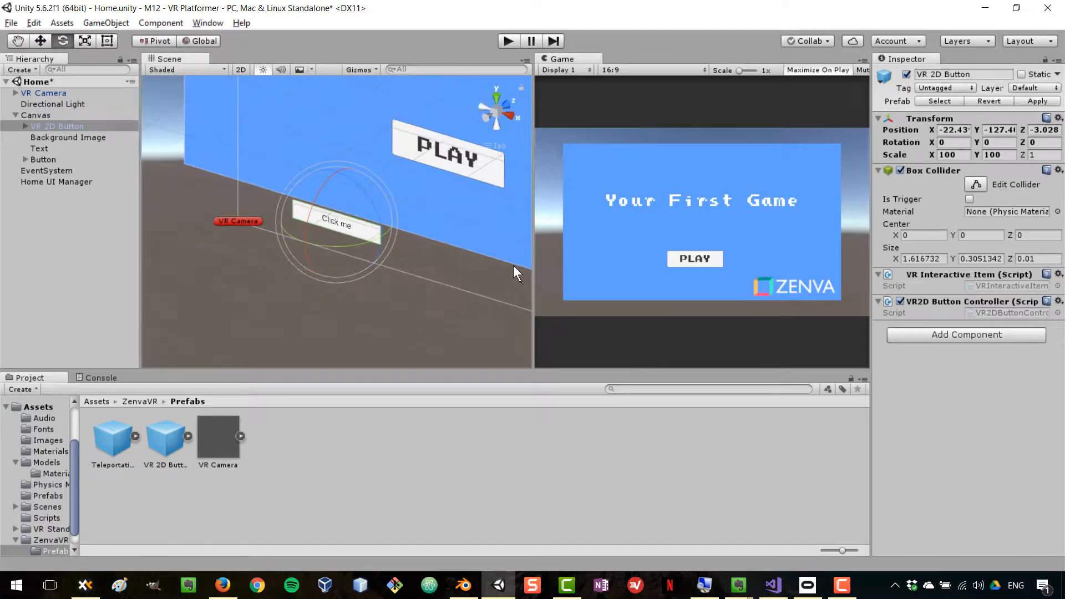
# Delete the default Button inside the VR 2D Button Canvas, accepting the break of the prefab instance.
pyautogui.click(25, 126)
pyautogui.click(34, 136)
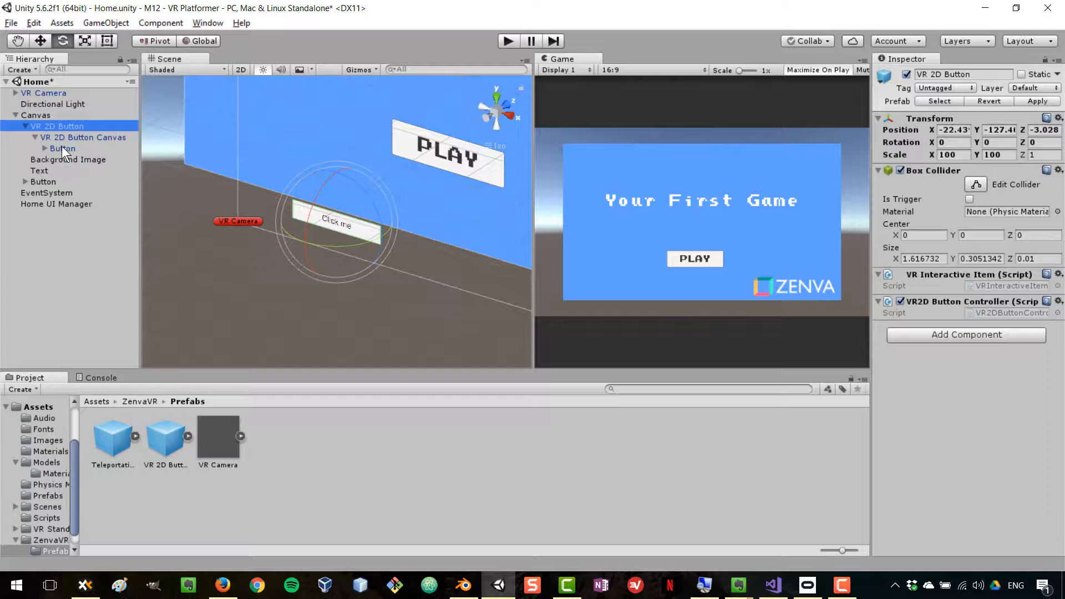
pyautogui.rightClick(65, 145)
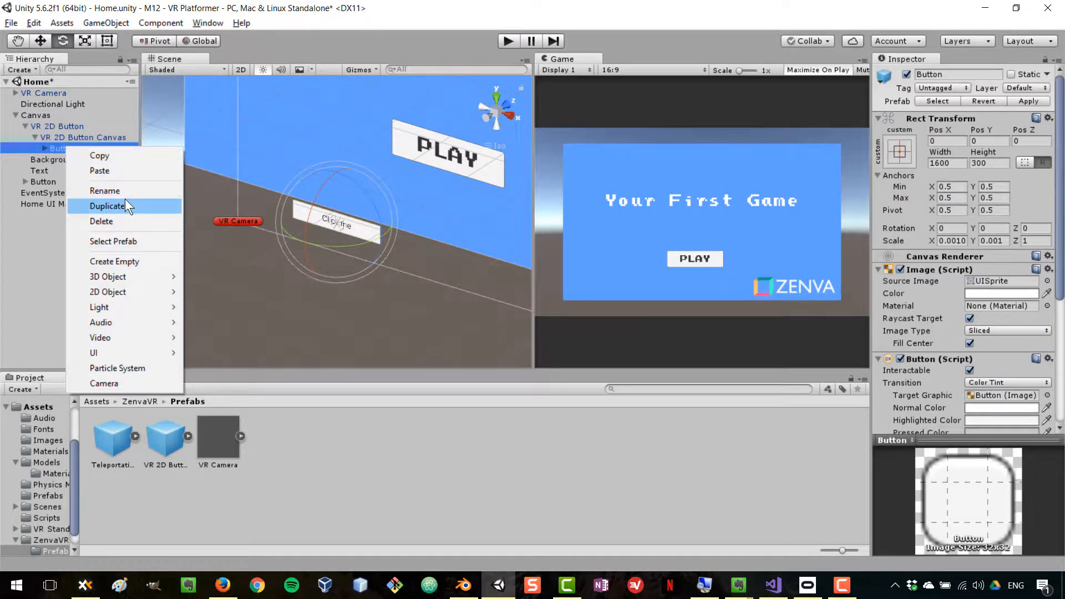
pyautogui.click(145, 221)
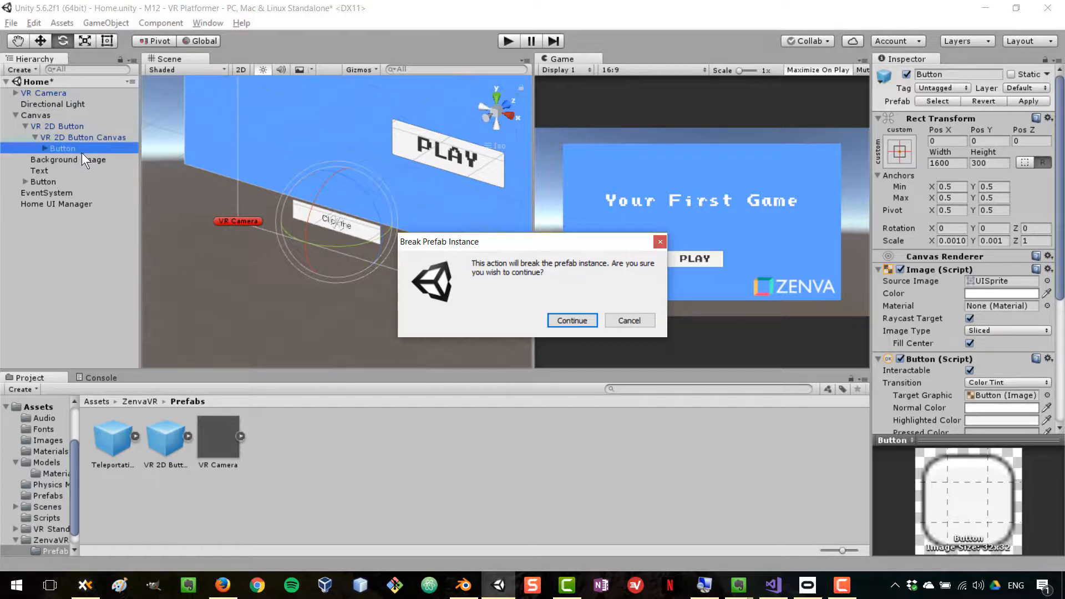
pyautogui.click(573, 320)
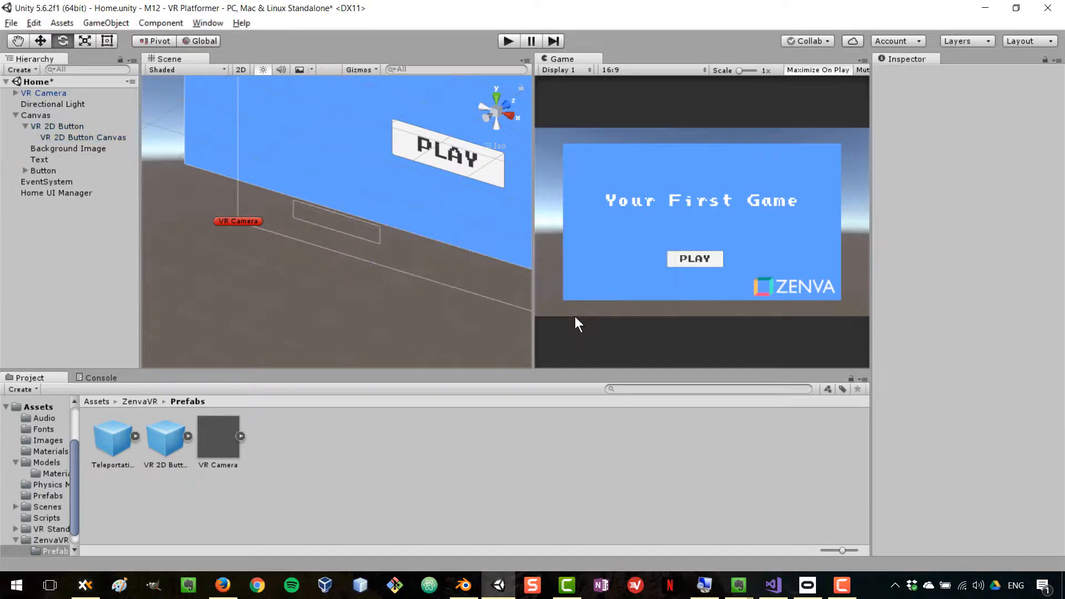
# Move the original PLAY Button into the VR 2D Button Canvas and select the VR 2D Button.
pyautogui.moveTo(46, 169); pyautogui.dragTo(69, 139)
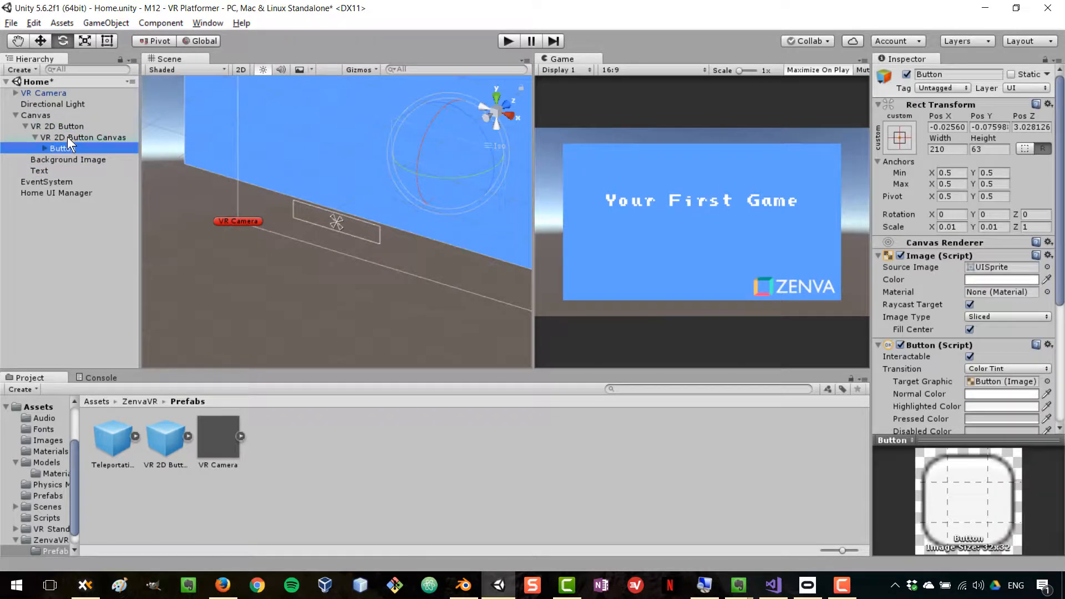
pyautogui.keyDown('alt'); pyautogui.moveTo(335, 202); pyautogui.dragTo(283, 275); pyautogui.keyUp('alt')
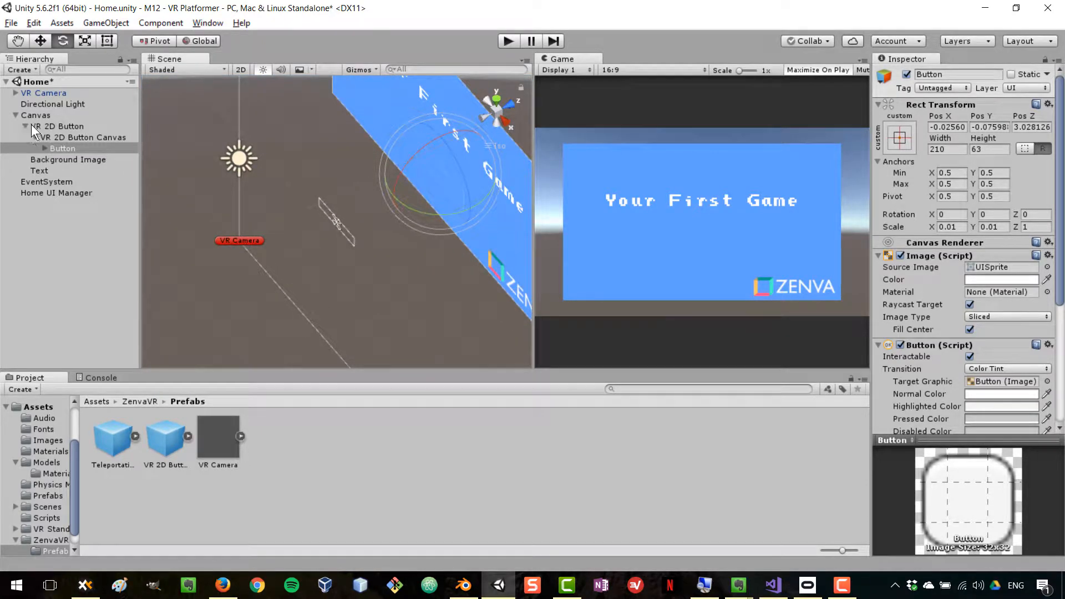
pyautogui.click(47, 126)
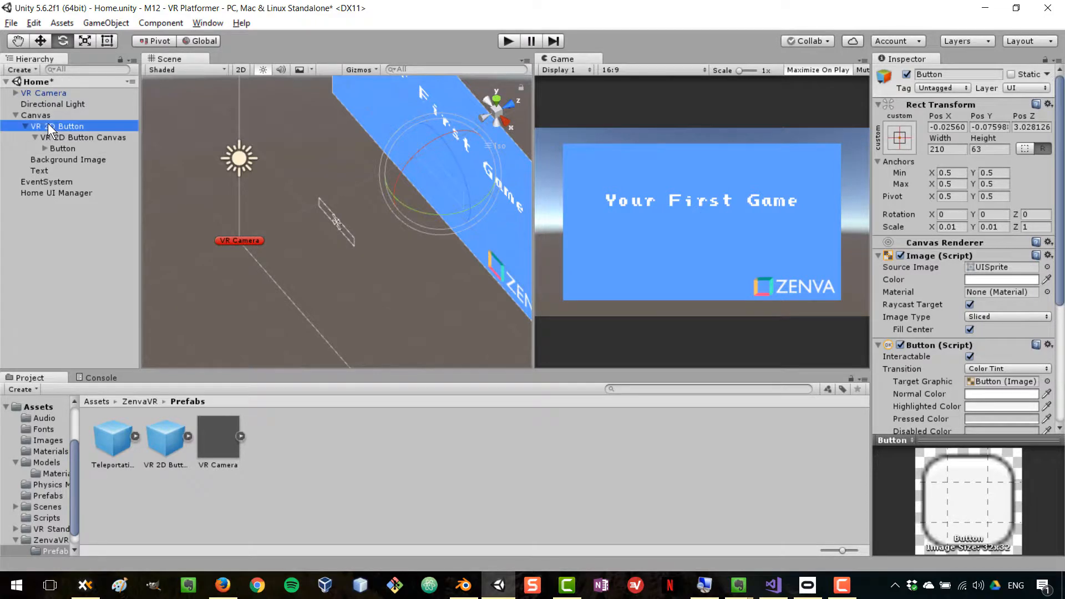
# Set the PLAY Button's position inside the VR 2D Button Canvas to 0 on X, Y and Z.
pyautogui.click(57, 147)
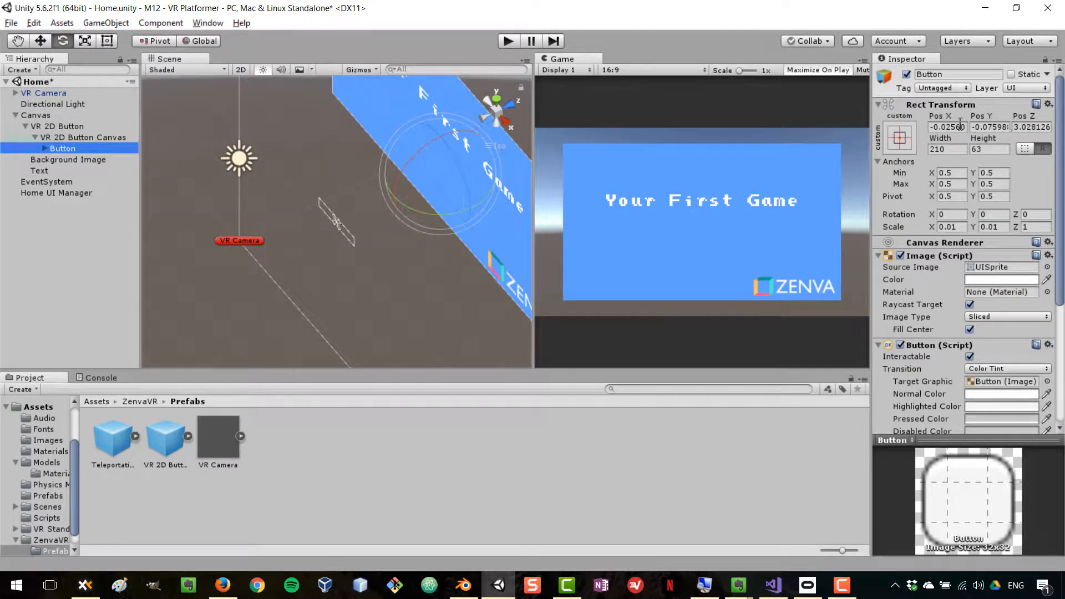
pyautogui.click(942, 127)
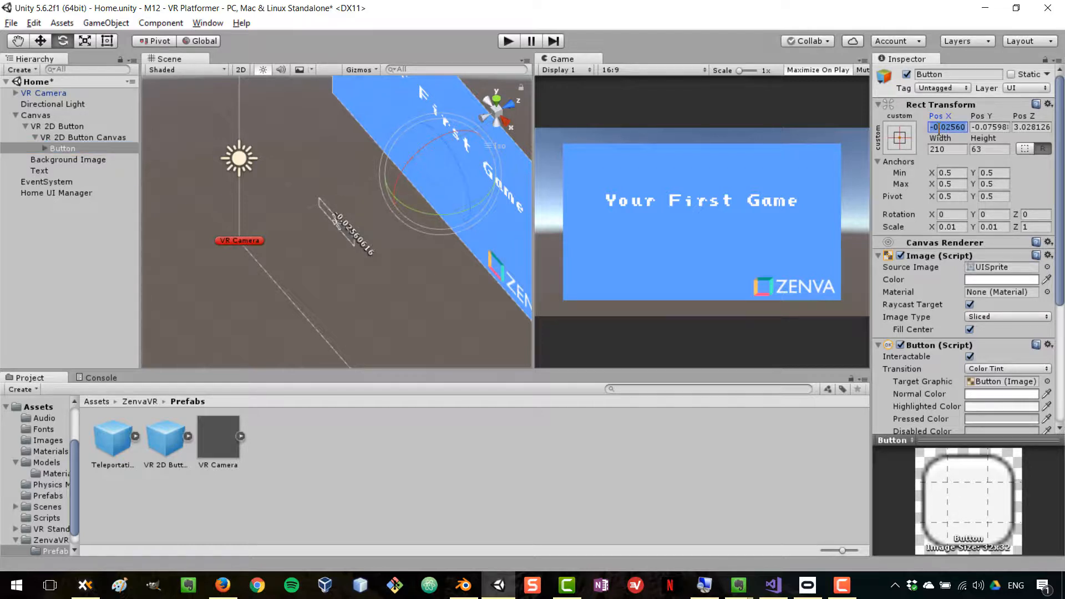
pyautogui.write('0')
pyautogui.click(988, 127)
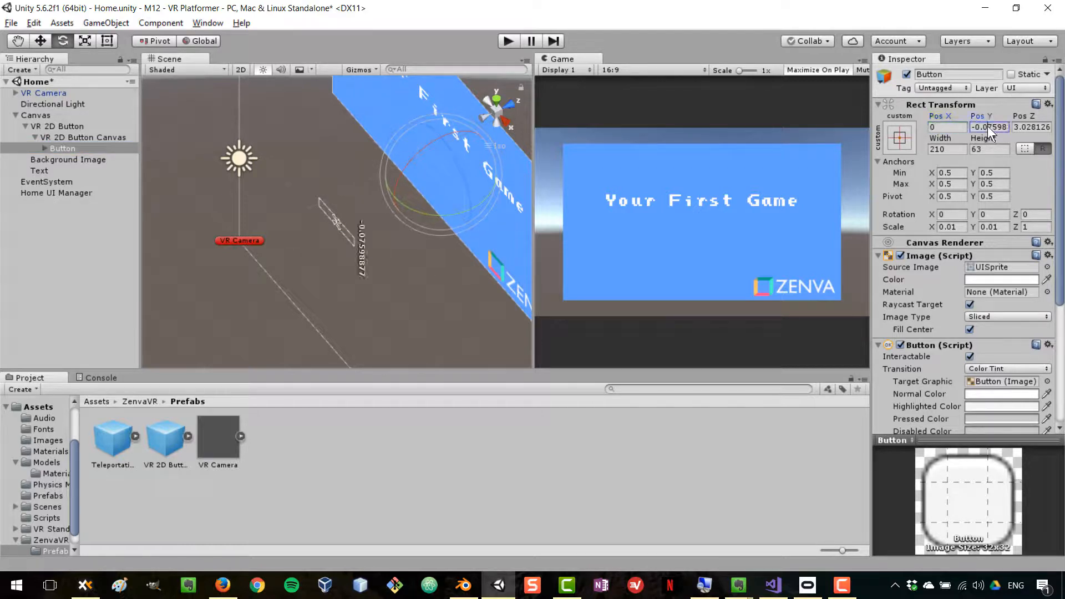
pyautogui.write('0')
pyautogui.press('Tab')
pyautogui.write('0')
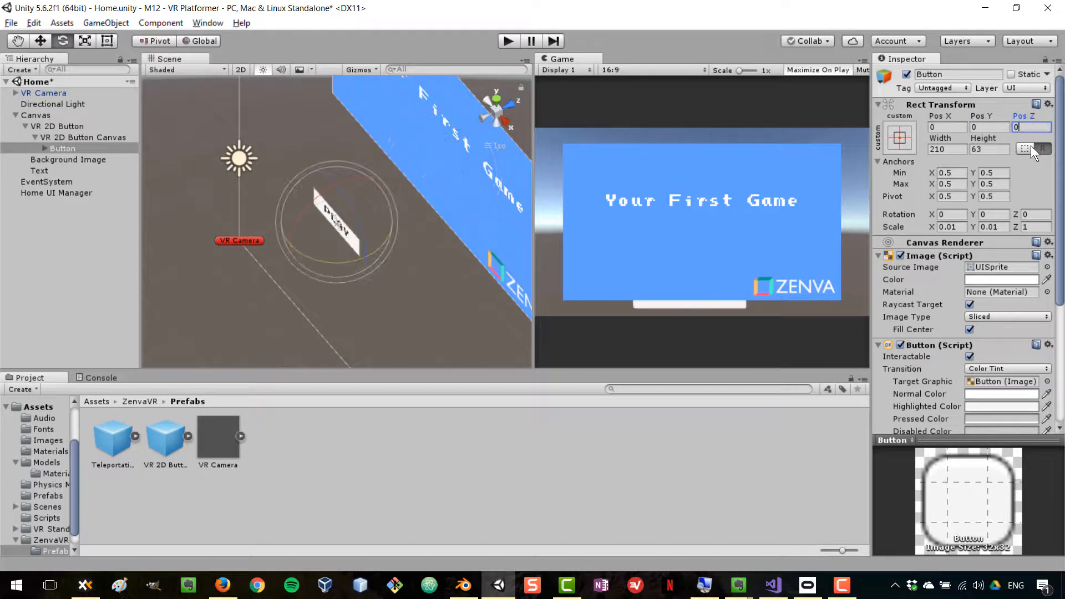
# Run the Home scene briefly to check where the PLAY button sits relative to the blue background.
pyautogui.keyDown('alt'); pyautogui.moveTo(365, 248); pyautogui.dragTo(515, 179); pyautogui.keyUp('alt')
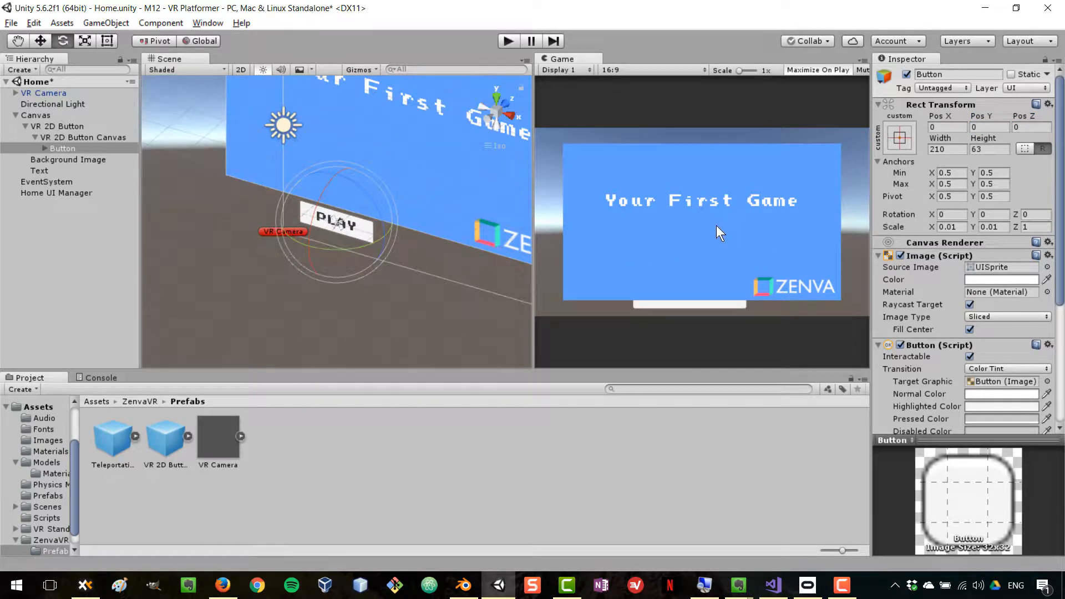
pyautogui.click(508, 37)
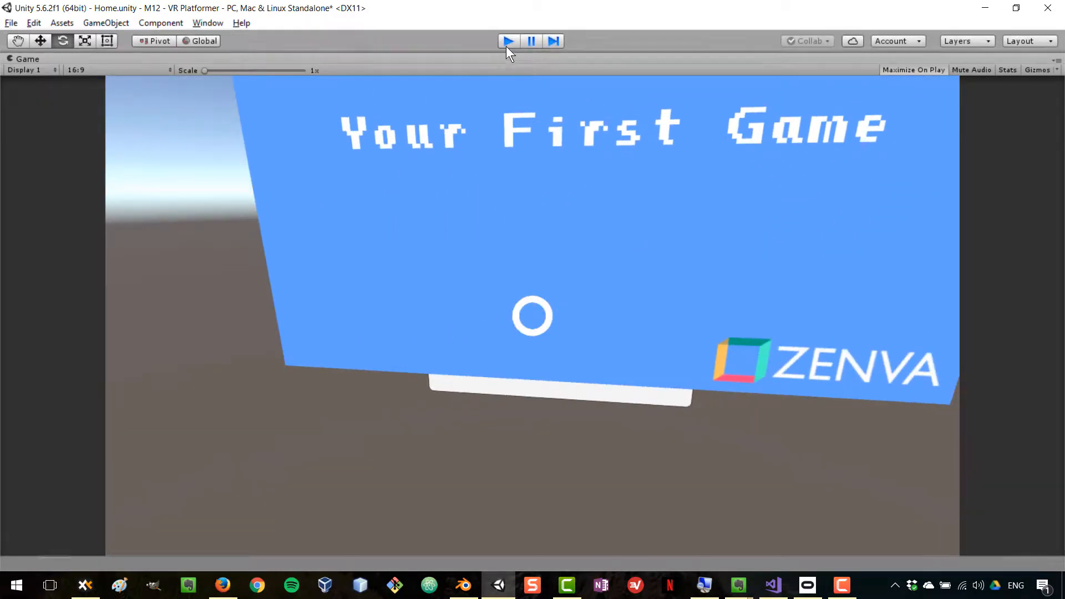
pyautogui.click(507, 42)
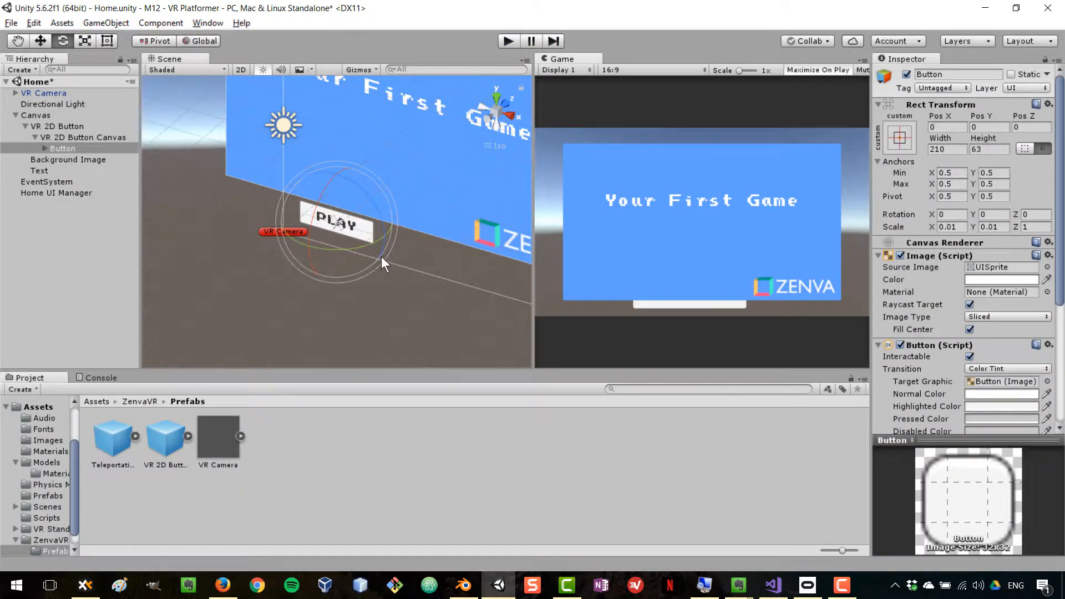
pyautogui.keyDown('alt'); pyautogui.moveTo(355, 233); pyautogui.dragTo(311, 213); pyautogui.keyUp('alt')
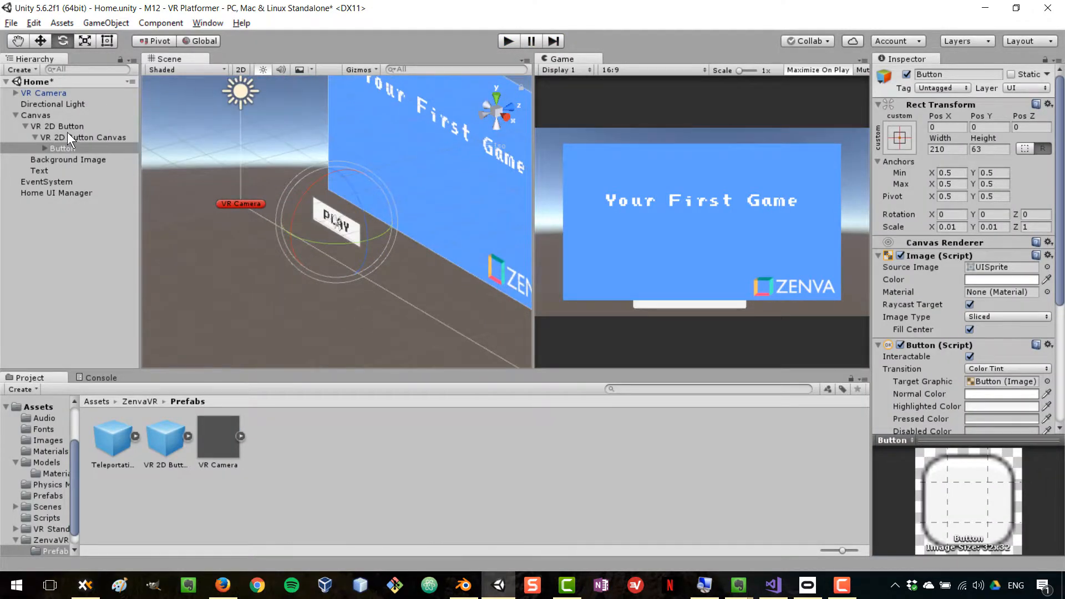
# Set the parent VR 2D Button's position to 0 on X, Y and Z within the Canvas.
pyautogui.click(88, 139)
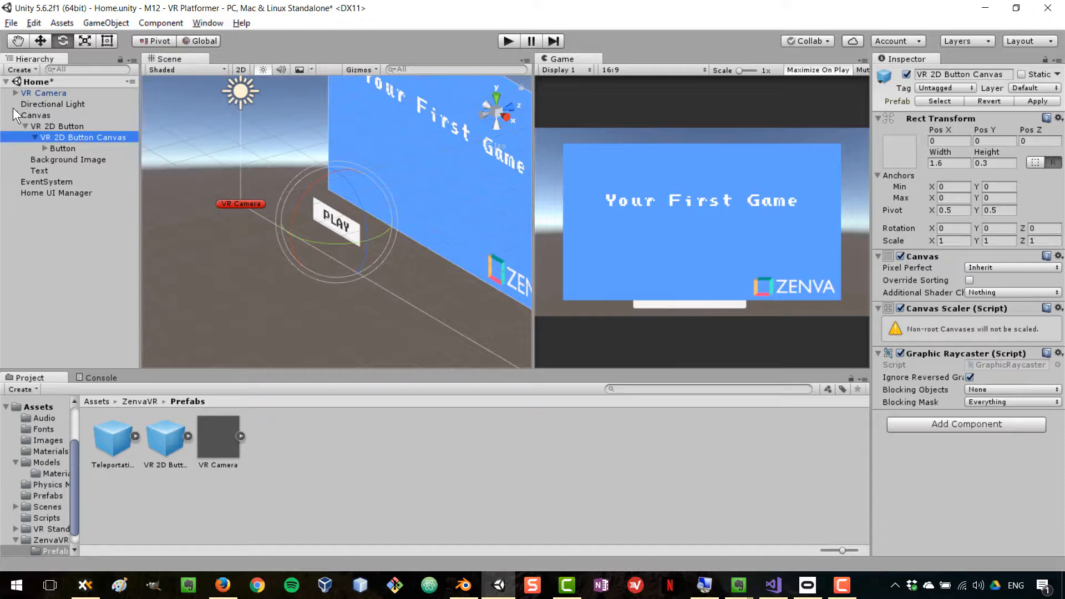
pyautogui.click(55, 127)
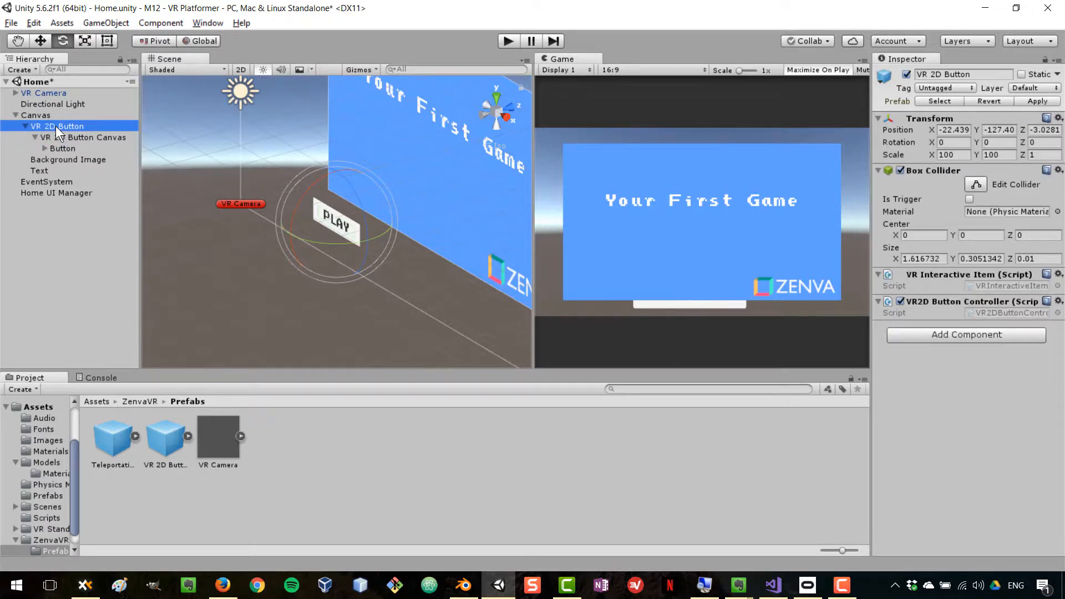
pyautogui.keyDown('alt'); pyautogui.moveTo(378, 215); pyautogui.dragTo(411, 222); pyautogui.keyUp('alt')
pyautogui.click(1054, 131)
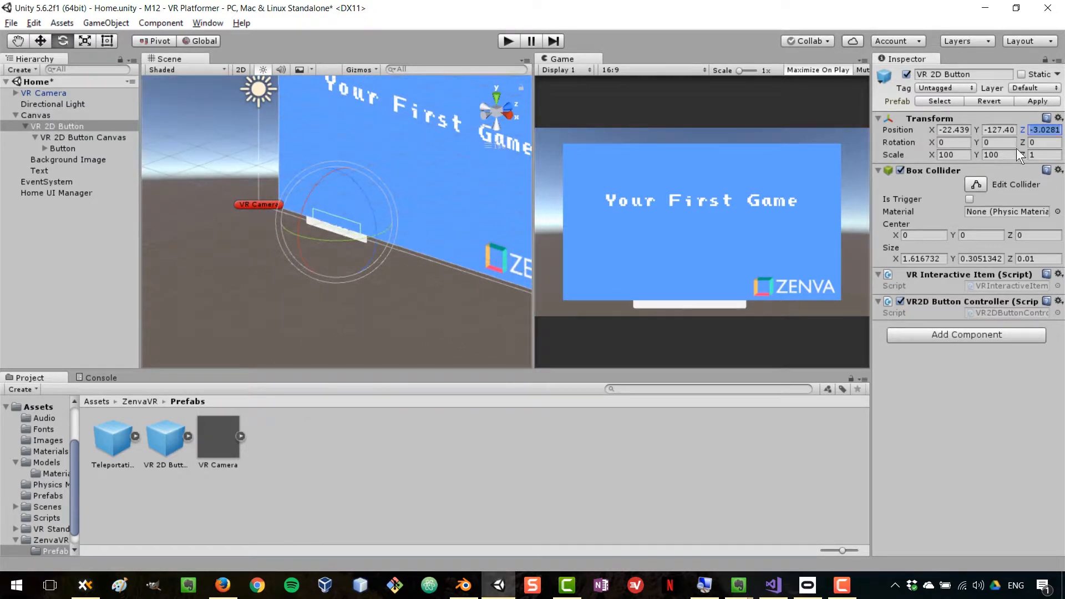
pyautogui.write('0')
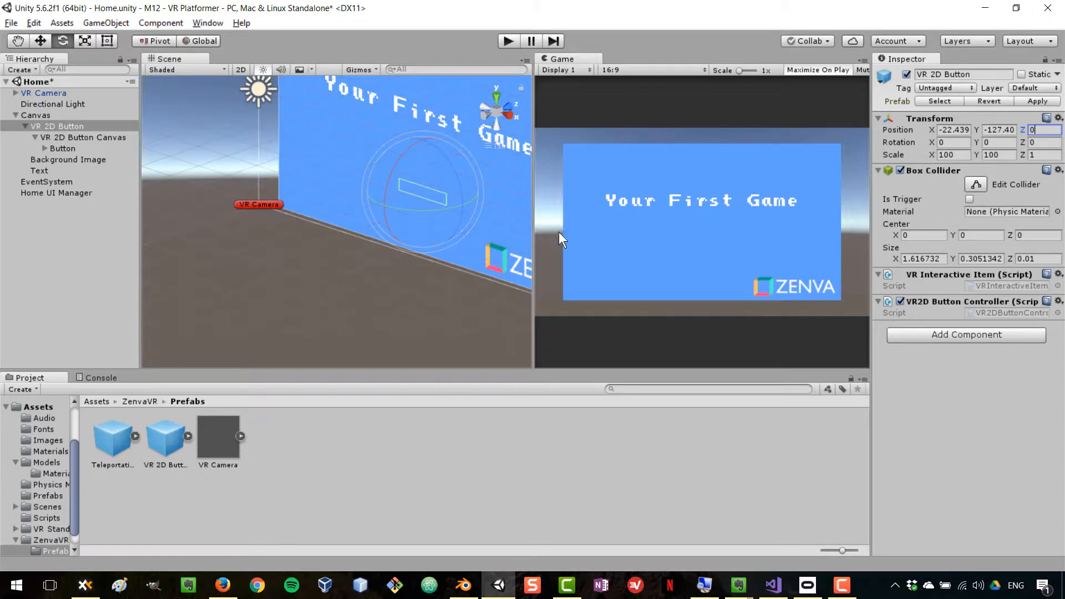
pyautogui.keyDown('alt'); pyautogui.moveTo(422, 232); pyautogui.dragTo(492, 203); pyautogui.keyUp('alt')
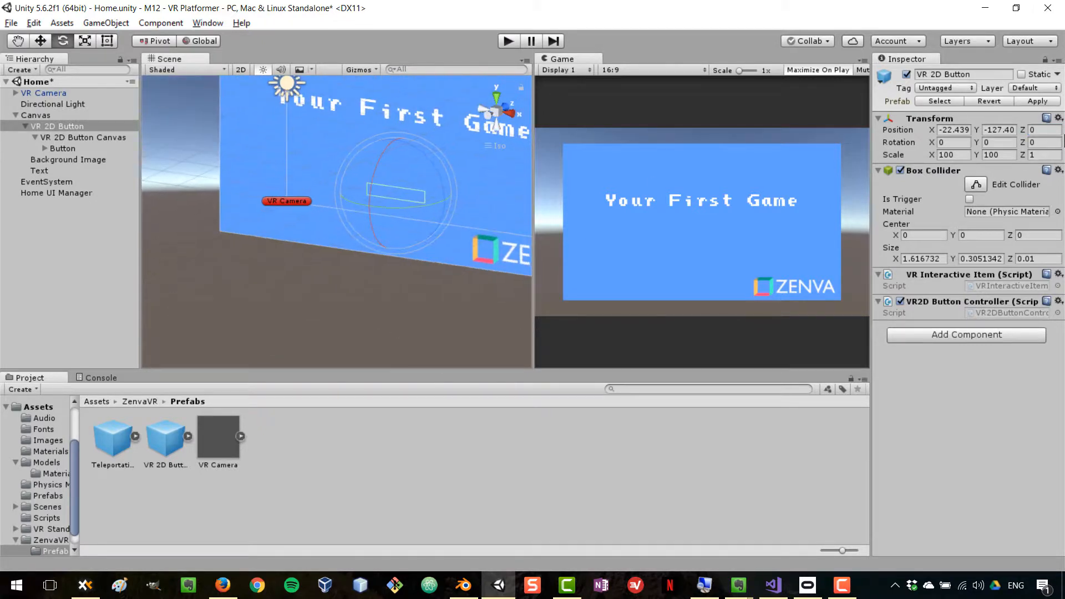
pyautogui.click(1000, 131)
pyautogui.write('0')
pyautogui.hotkey('shift', 'Tab')
pyautogui.write('0')
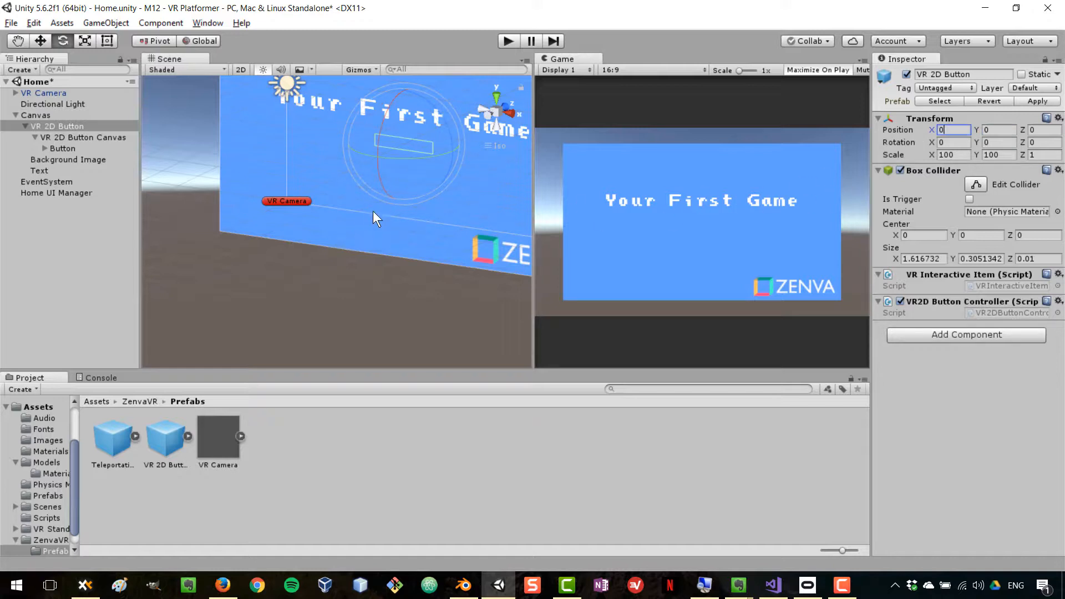
pyautogui.keyDown('alt'); pyautogui.moveTo(373, 211); pyautogui.dragTo(353, 231); pyautogui.keyUp('alt')
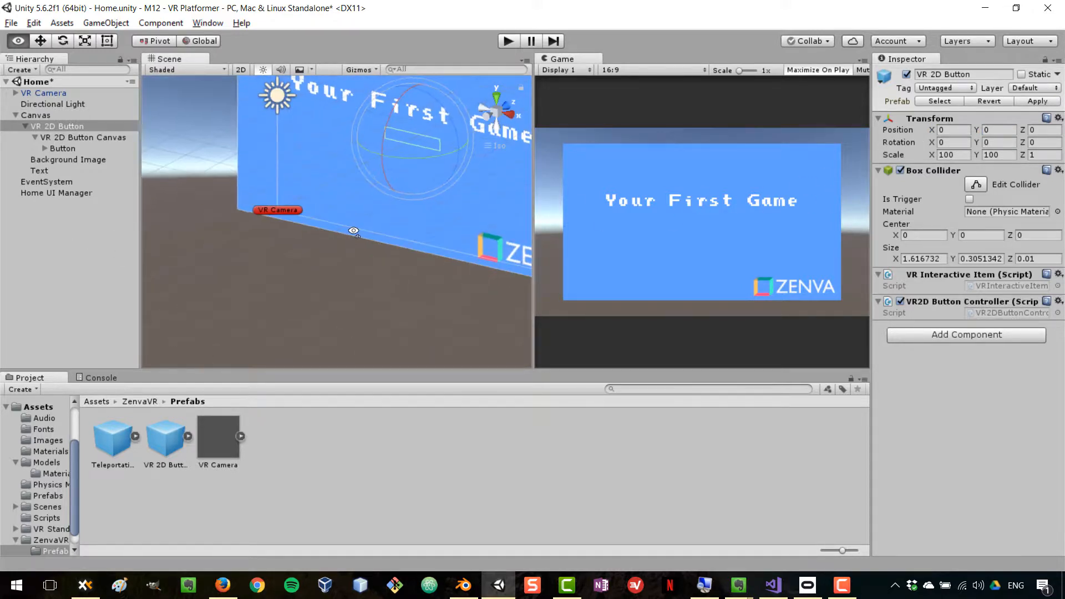
# Reorder the VR 2D Button between Background Image and Text, and lower it to about -174 on Y.
pyautogui.click(26, 126)
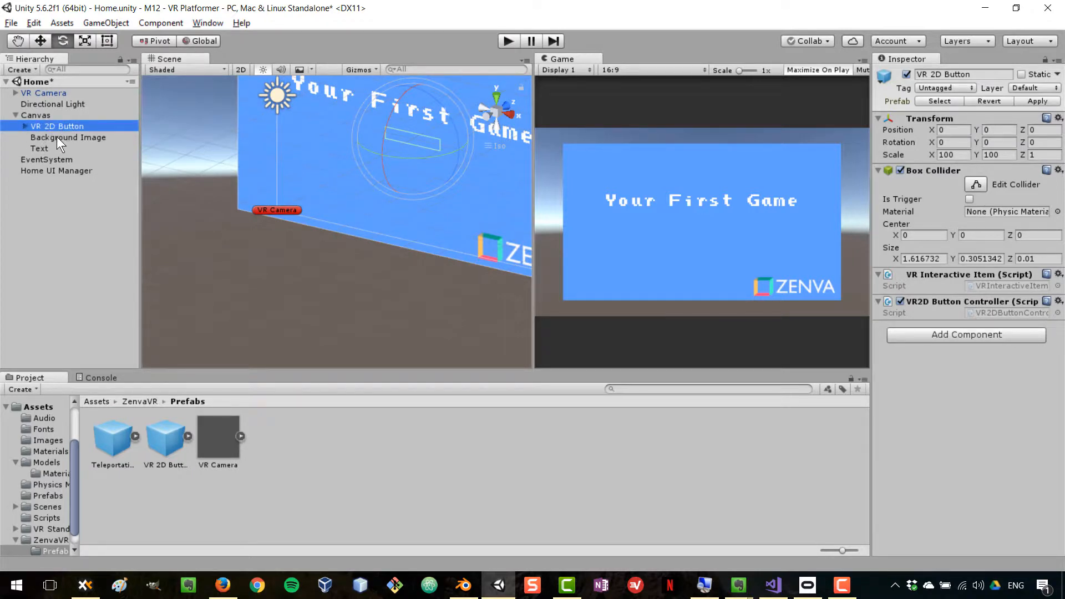
pyautogui.moveTo(49, 126); pyautogui.dragTo(49, 143)
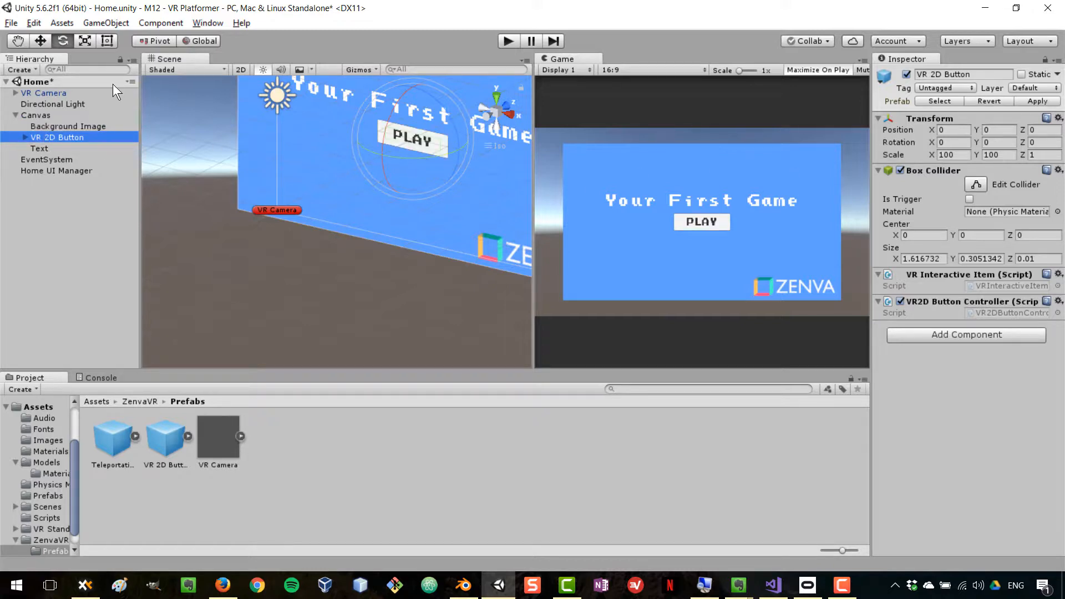
pyautogui.click(40, 40)
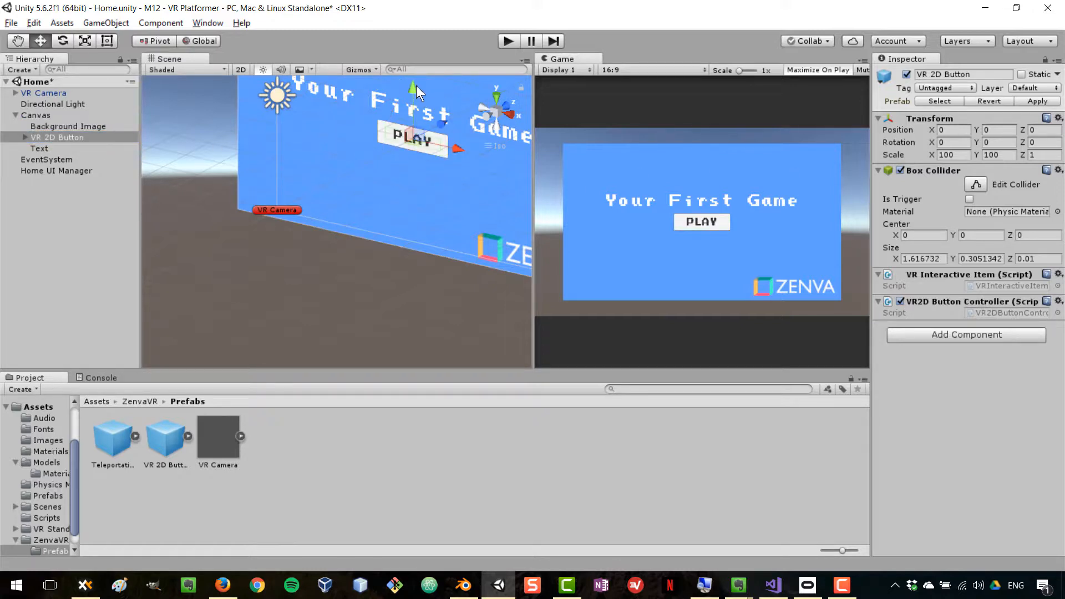
pyautogui.moveTo(416, 85); pyautogui.dragTo(415, 152)
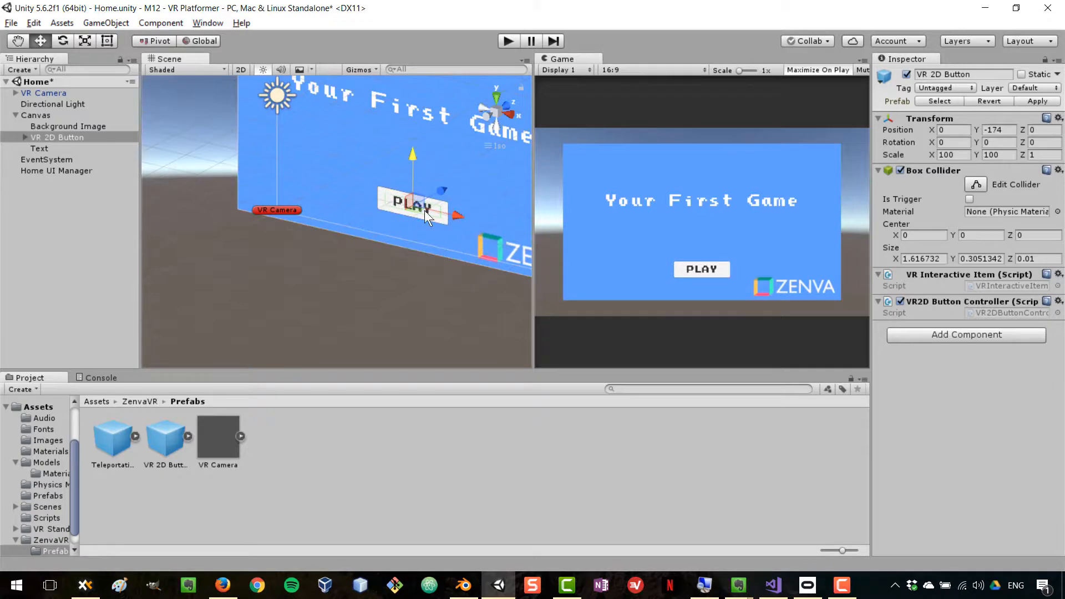
# Stretch the VR 2D Button's box collider to the PLAY button's side and top edges, about 2.09 by 0.47 in size.
pyautogui.press('f')
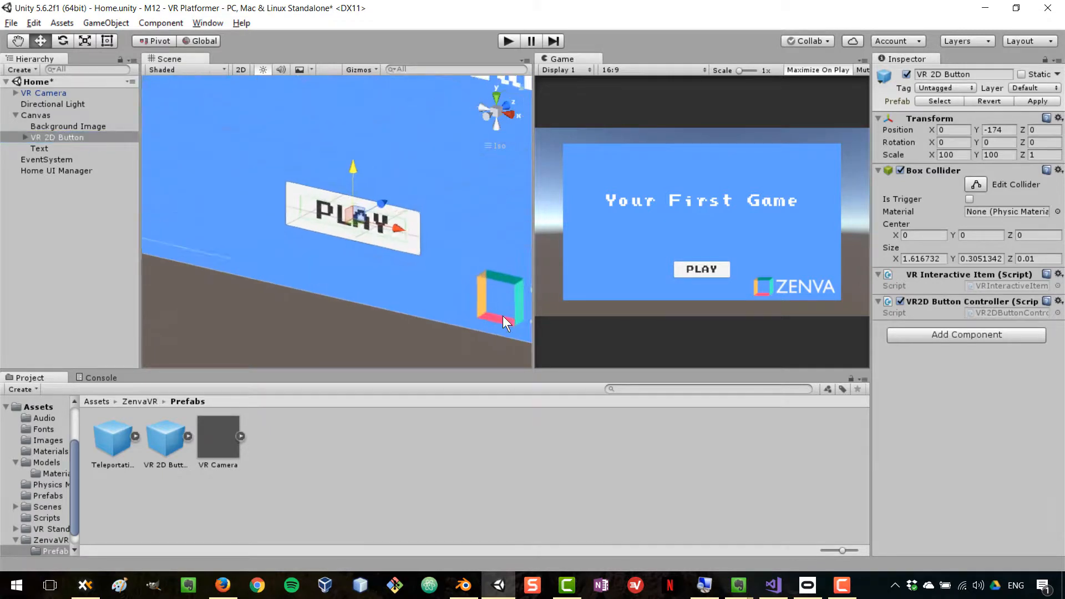
pyautogui.scroll(8, 424, 292)
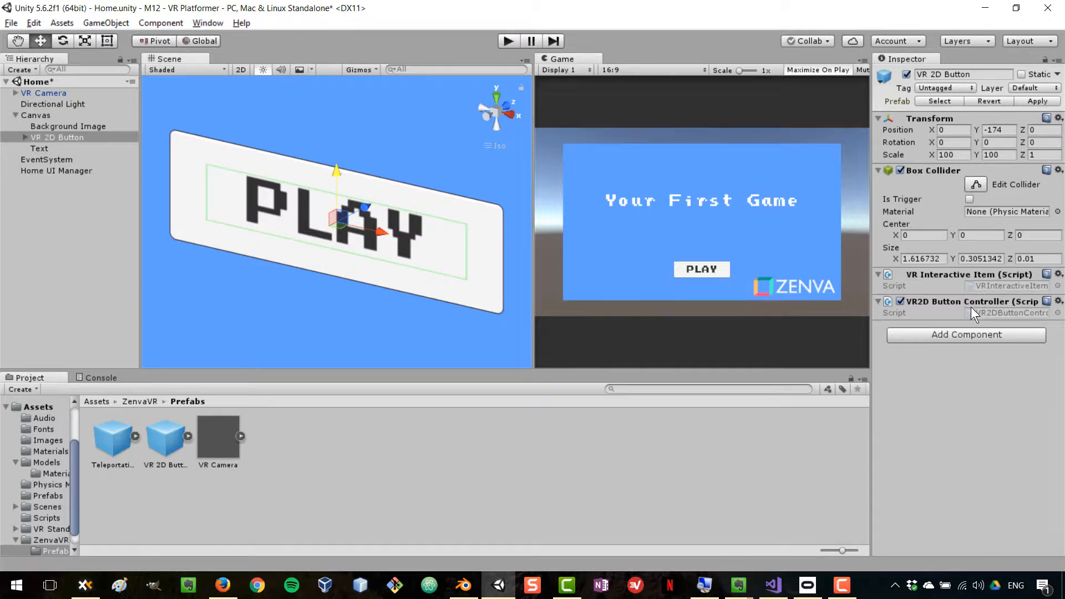
pyautogui.click(979, 182)
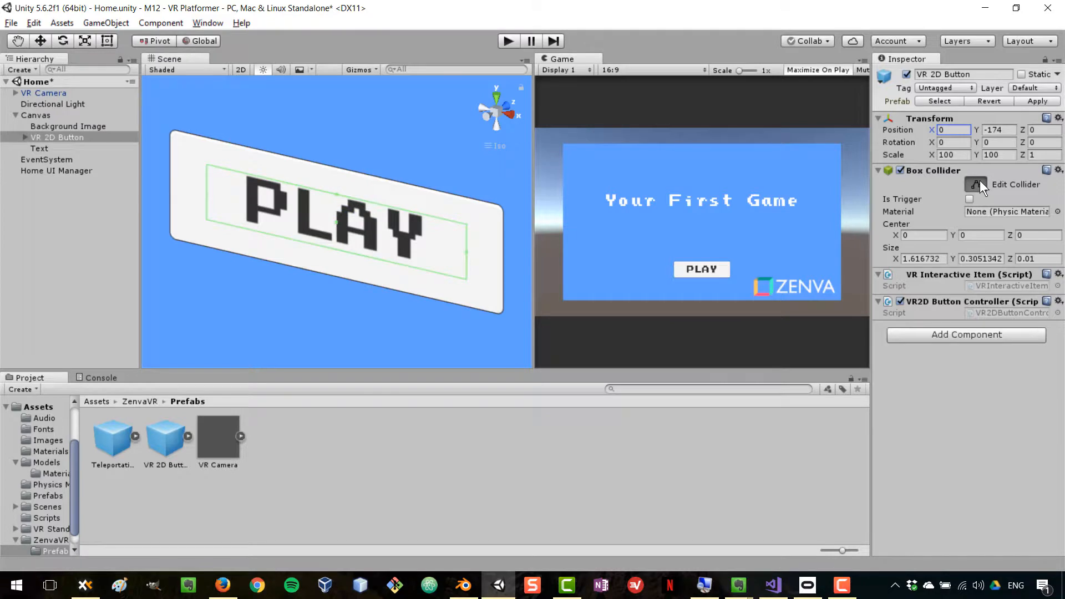
pyautogui.moveTo(466, 256); pyautogui.dragTo(444, 256, button='right')
pyautogui.moveTo(445, 257); pyautogui.dragTo(475, 261)
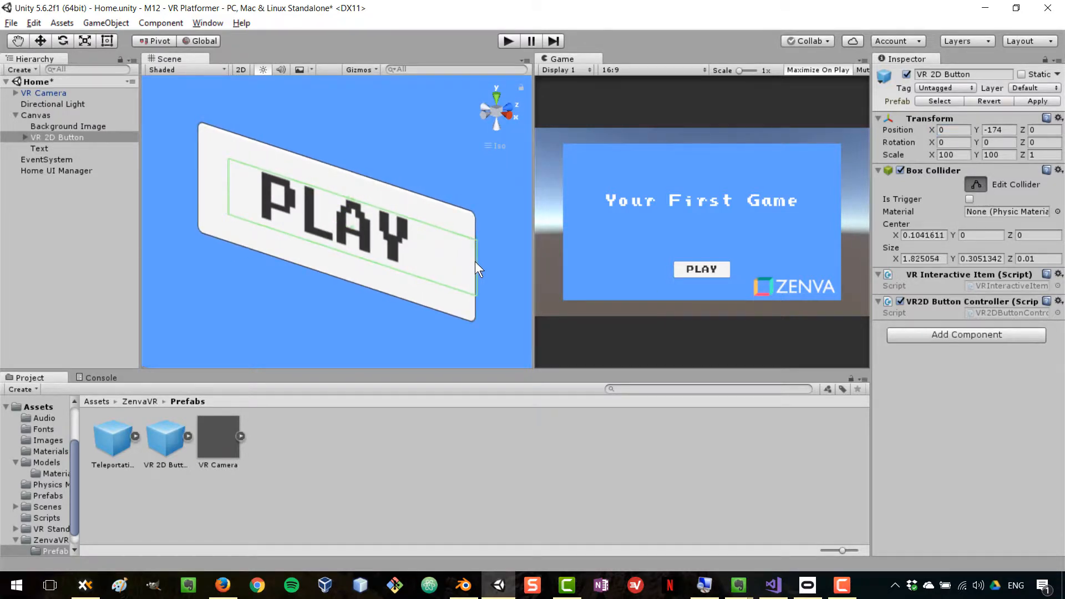
pyautogui.moveTo(475, 262); pyautogui.dragTo(211, 241, button='right')
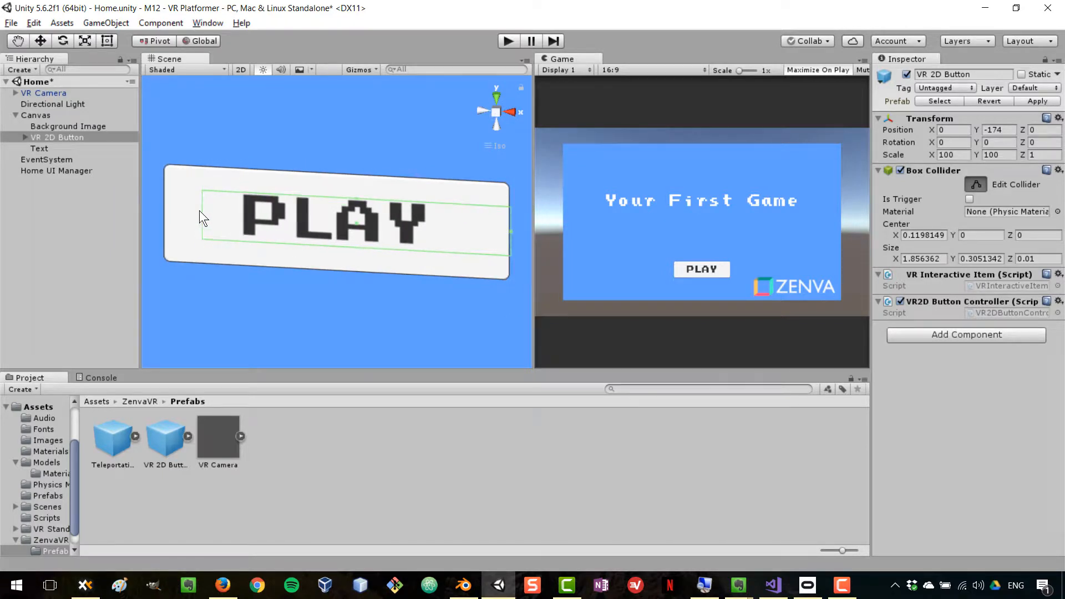
pyautogui.moveTo(202, 214); pyautogui.dragTo(164, 205)
pyautogui.moveTo(338, 196); pyautogui.dragTo(344, 170)
pyautogui.click(327, 245)
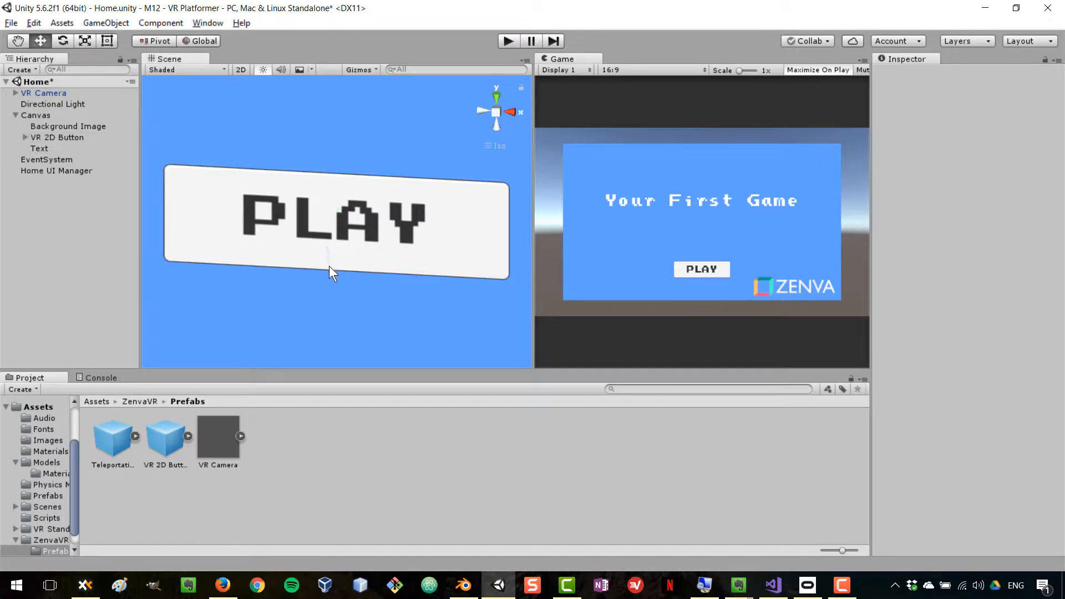
# Extend the box collider's lower edge to the bottom of the PLAY button, making the collider about 0.63 high.
pyautogui.click(40, 148)
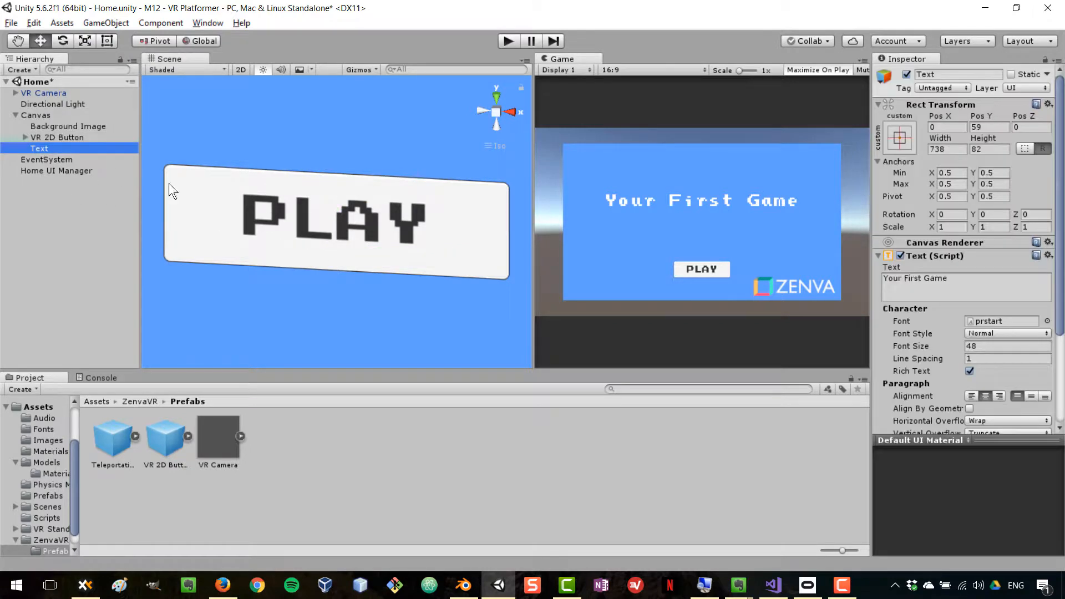
pyautogui.click(61, 138)
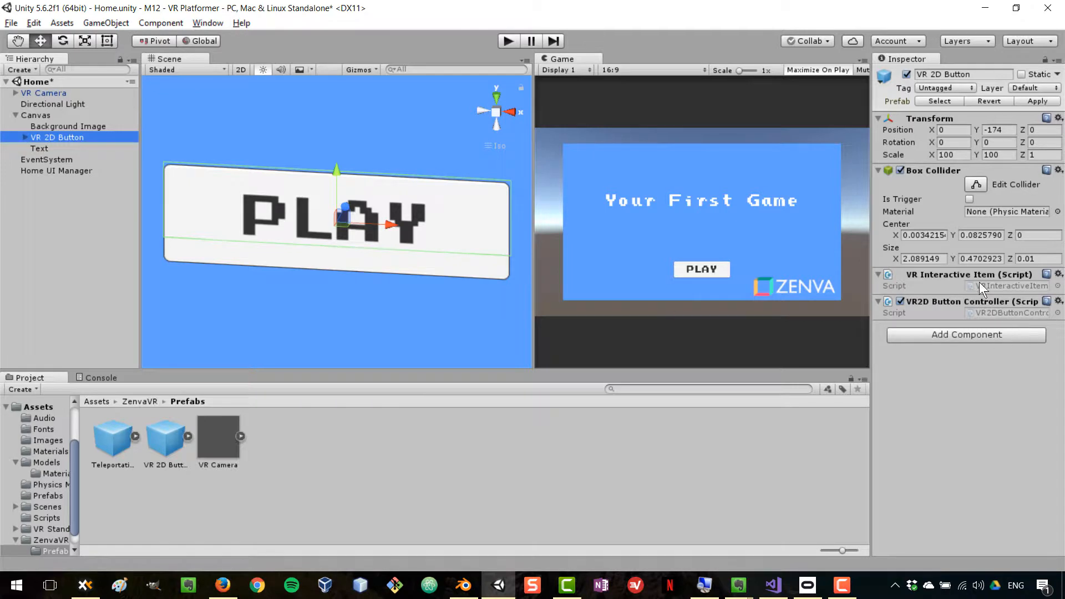
pyautogui.click(976, 184)
pyautogui.scroll(3, 350, 263)
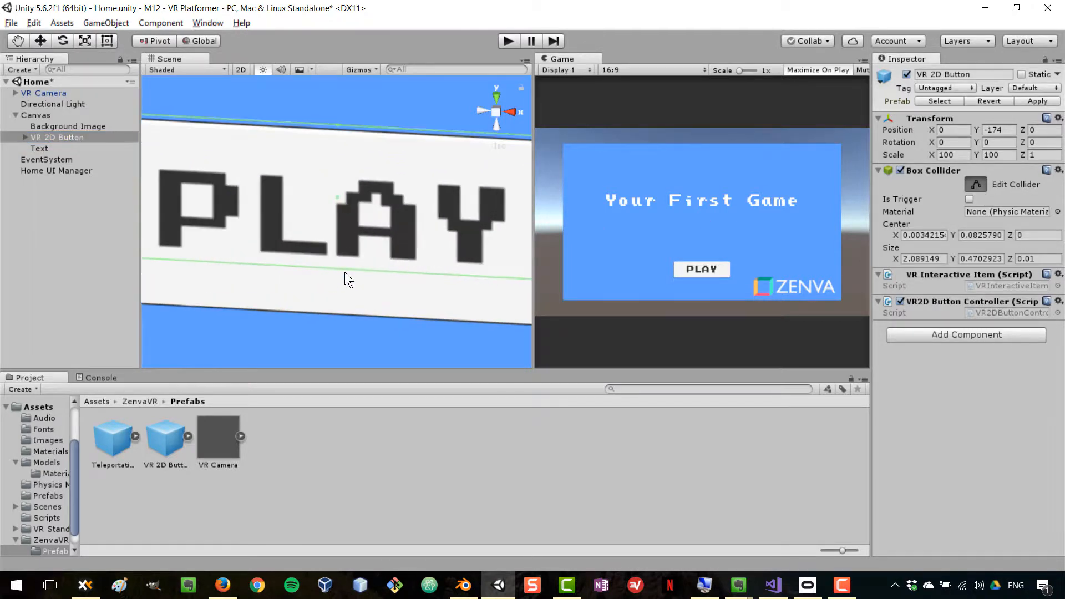
pyautogui.moveTo(337, 268); pyautogui.dragTo(337, 318)
pyautogui.scroll(-5, 336, 302)
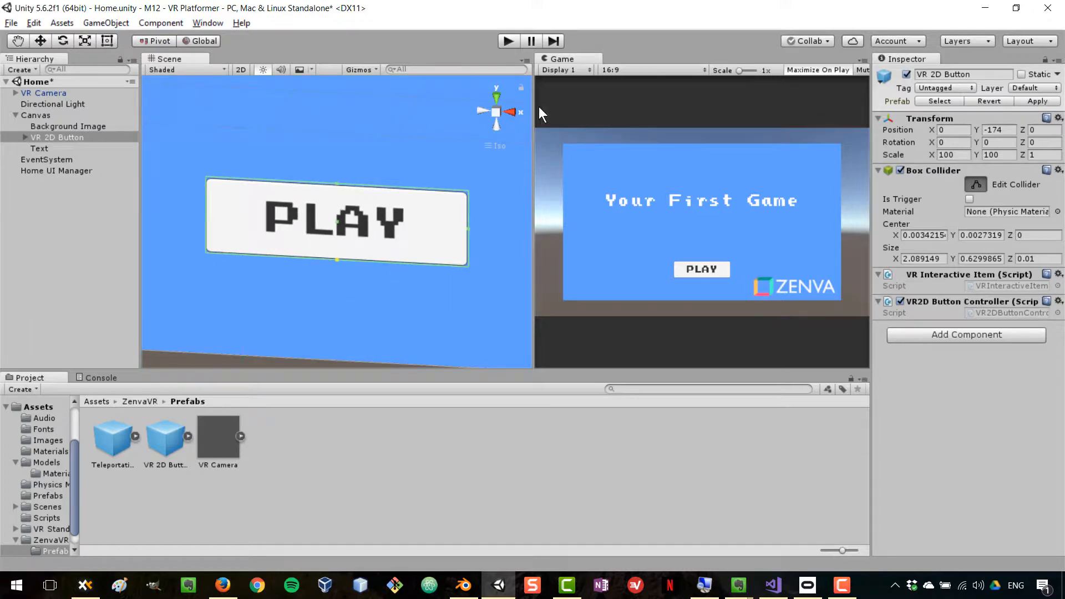
# Test the Home scene in two play runs, aiming the reticle at the PLAY button and triggering it to load Level1.
pyautogui.click(508, 41)
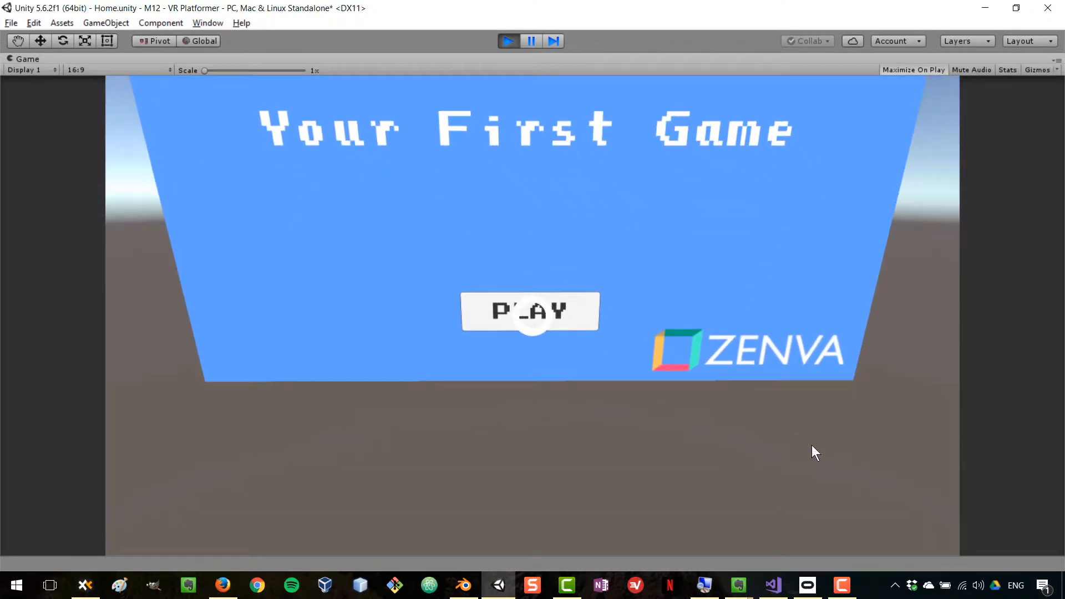
pyautogui.click(771, 451)
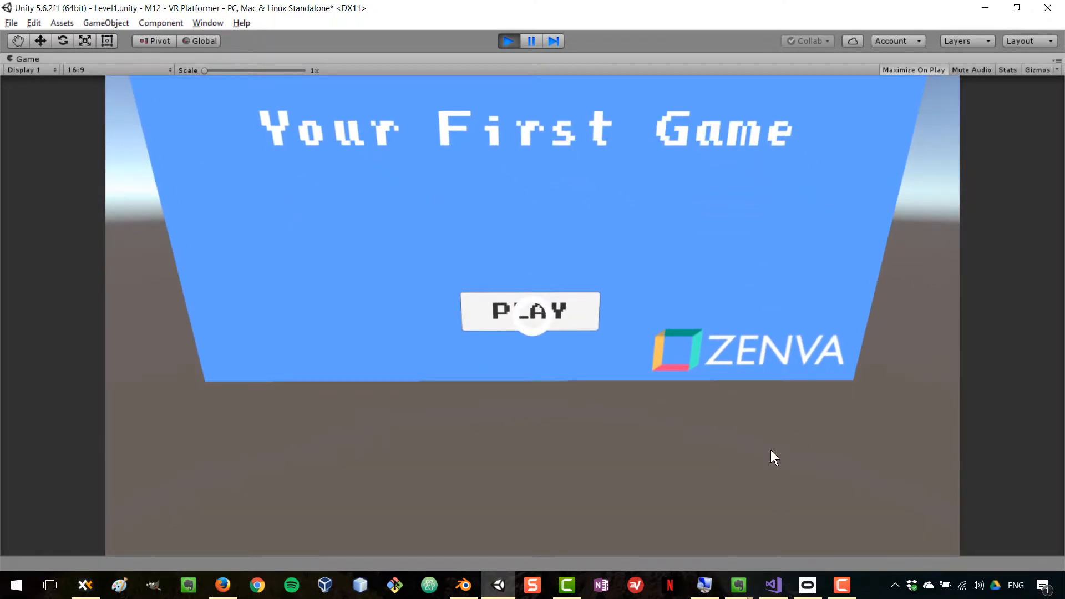
pyautogui.click(506, 41)
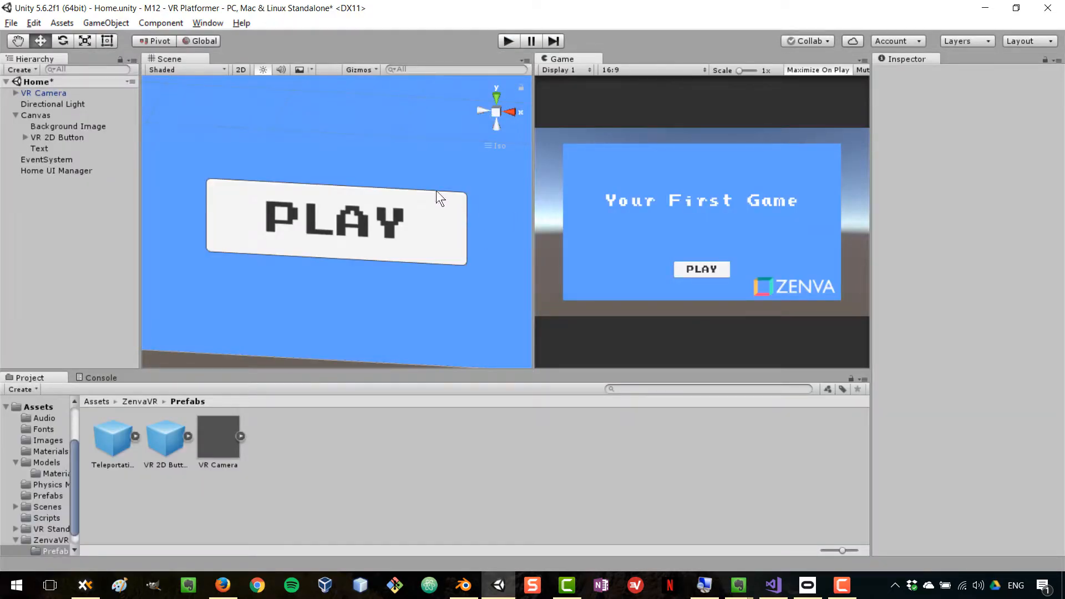
pyautogui.click(513, 39)
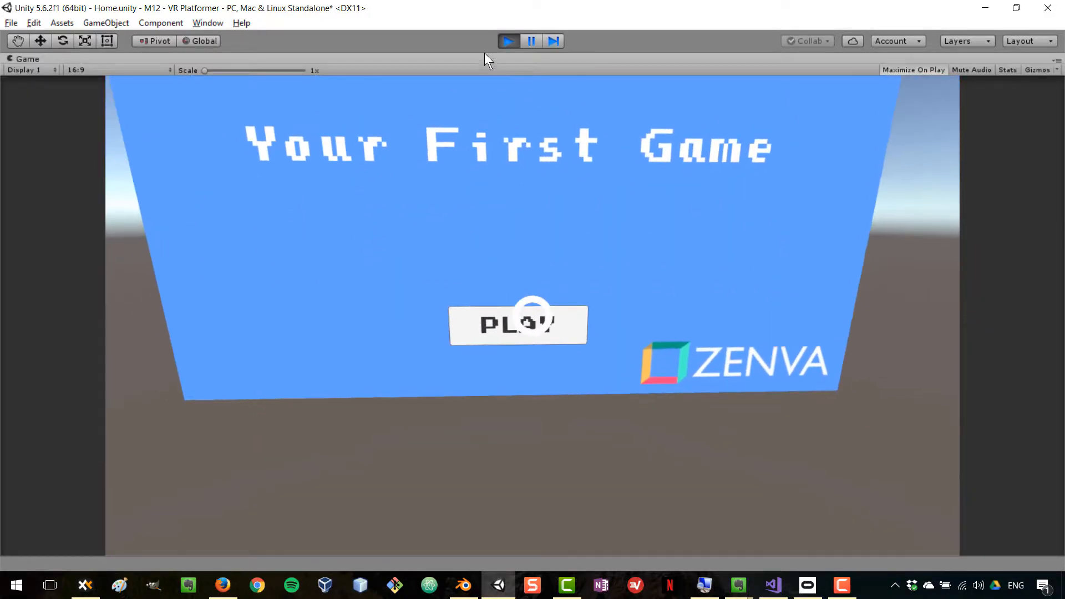
pyautogui.click(508, 40)
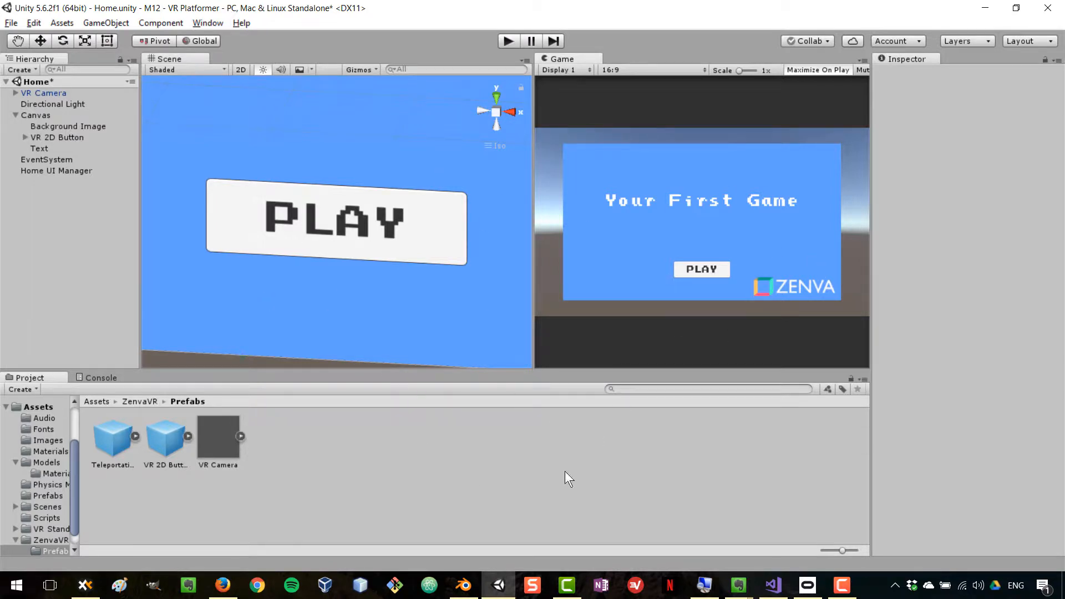
# Switch to Blender and export the selected Terrain as FBX over Landscape Model.fbx in the Unity project's Models folder.
pyautogui.click(464, 585)
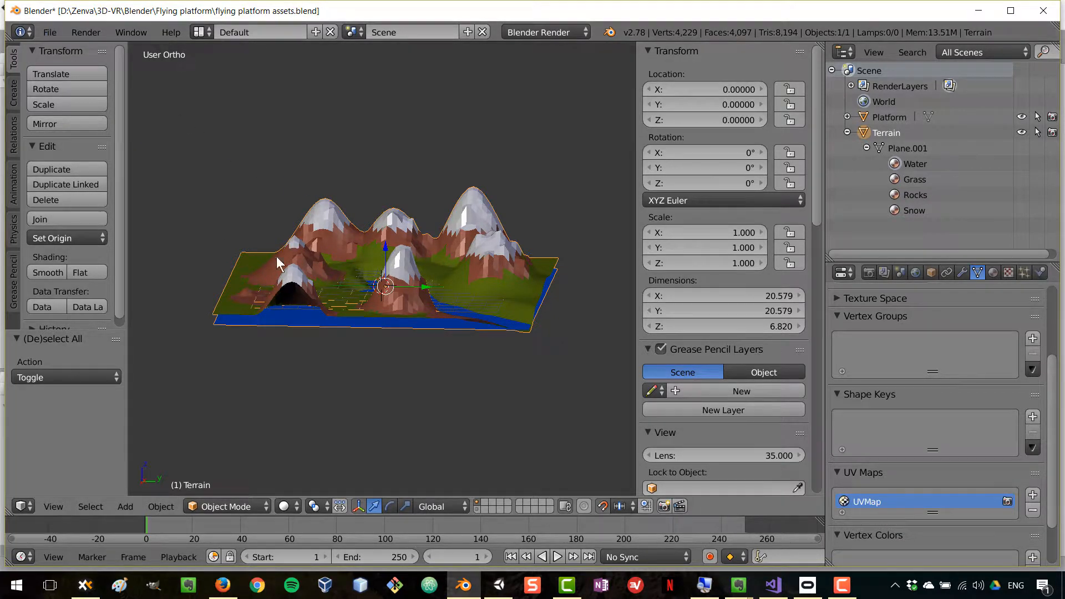
pyautogui.click(45, 32)
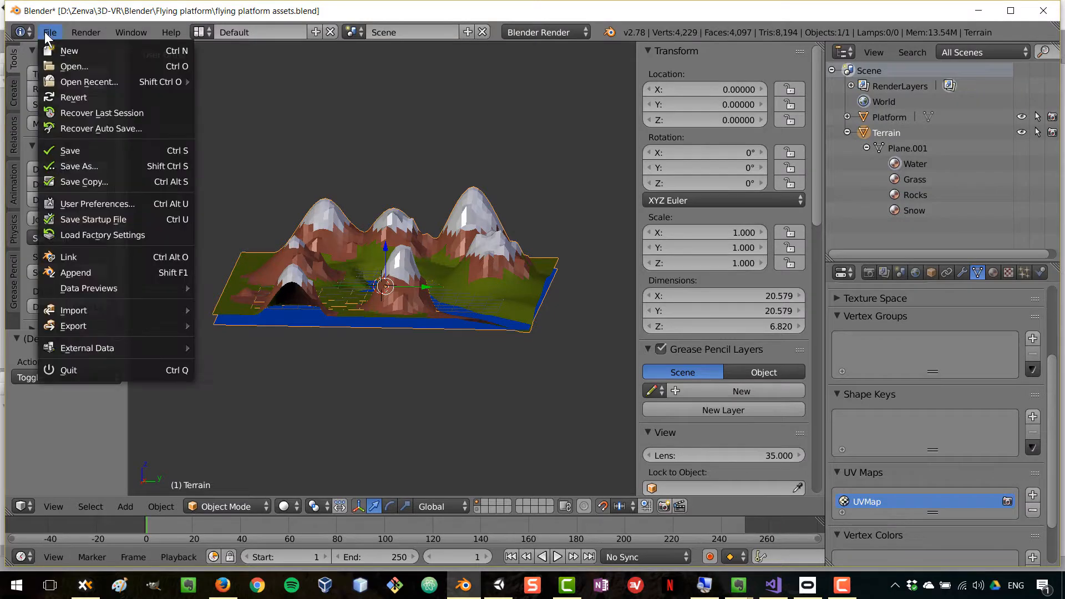
pyautogui.moveTo(134, 325)
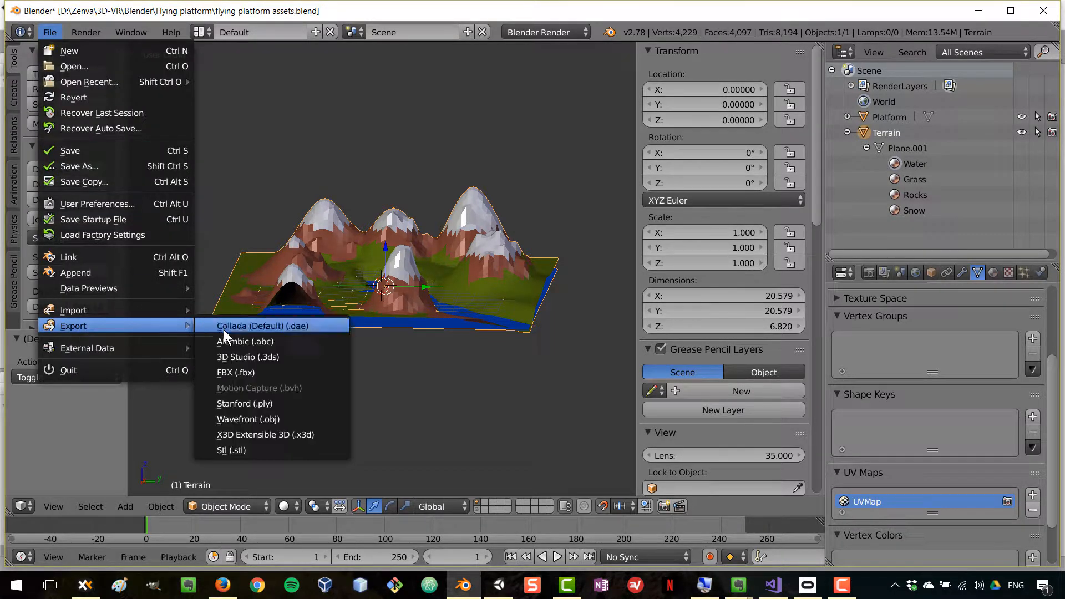
pyautogui.click(291, 373)
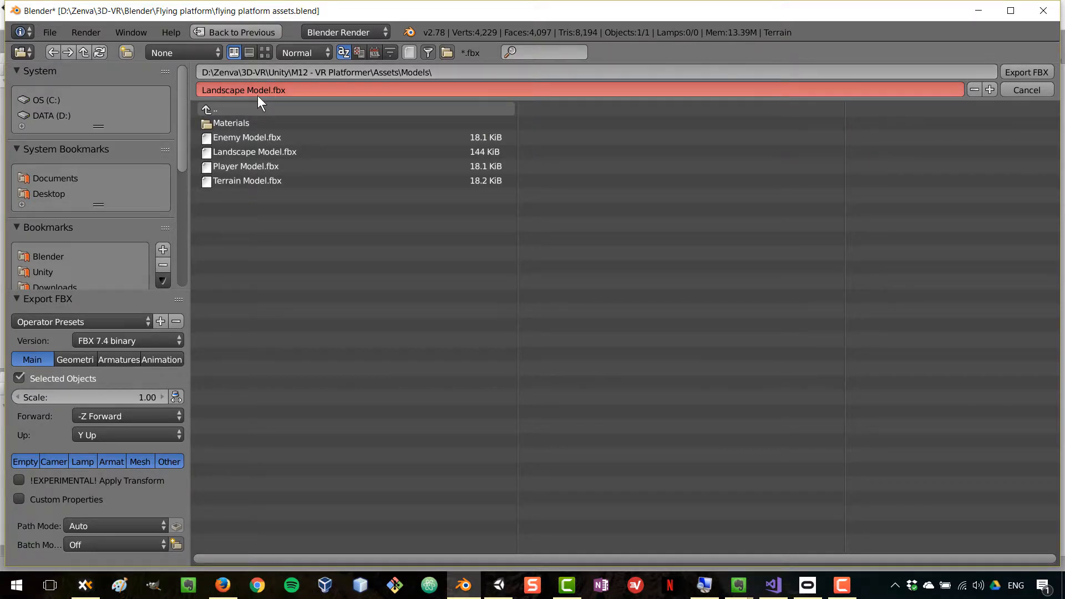
pyautogui.click(254, 150)
pyautogui.click(1023, 73)
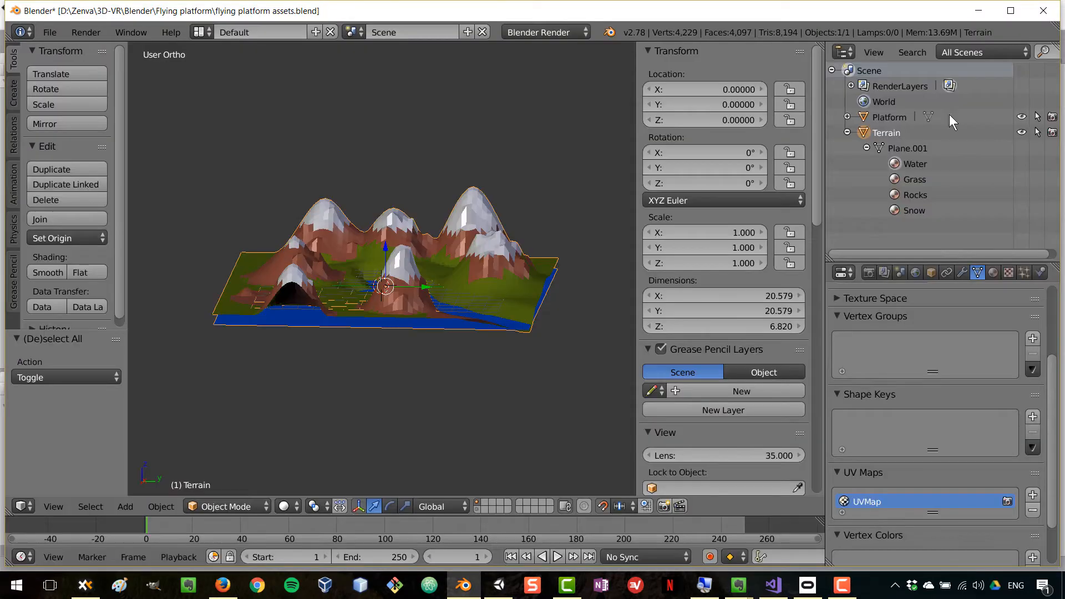
# Return to Unity and place the Landscape Model from the Models folder into the Home scene.
pyautogui.hotkey('alt', 'Tab')
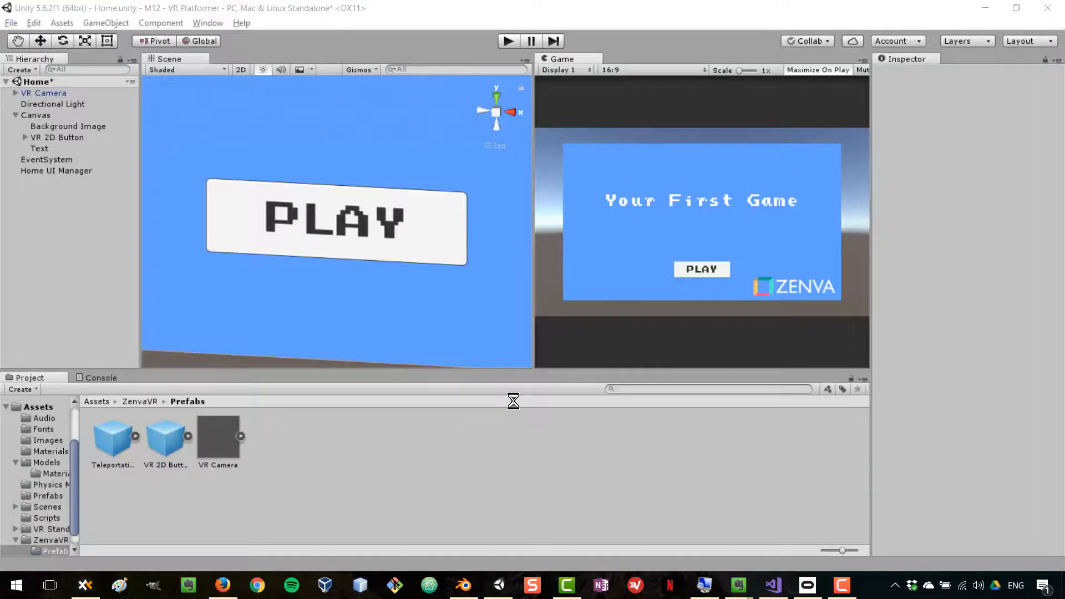
pyautogui.scroll(-3, 278, 177)
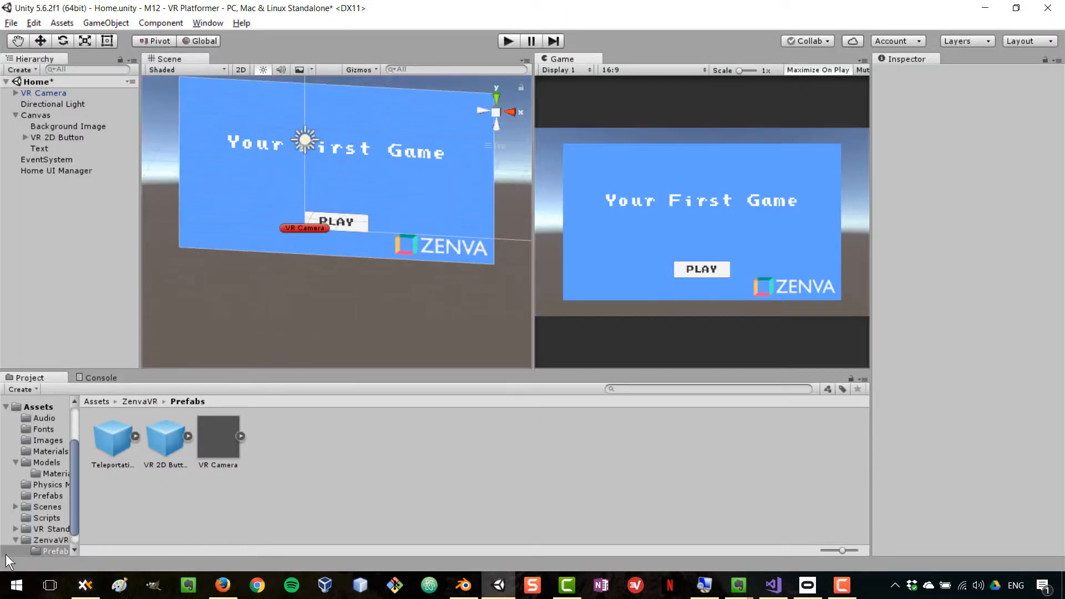
pyautogui.click(45, 461)
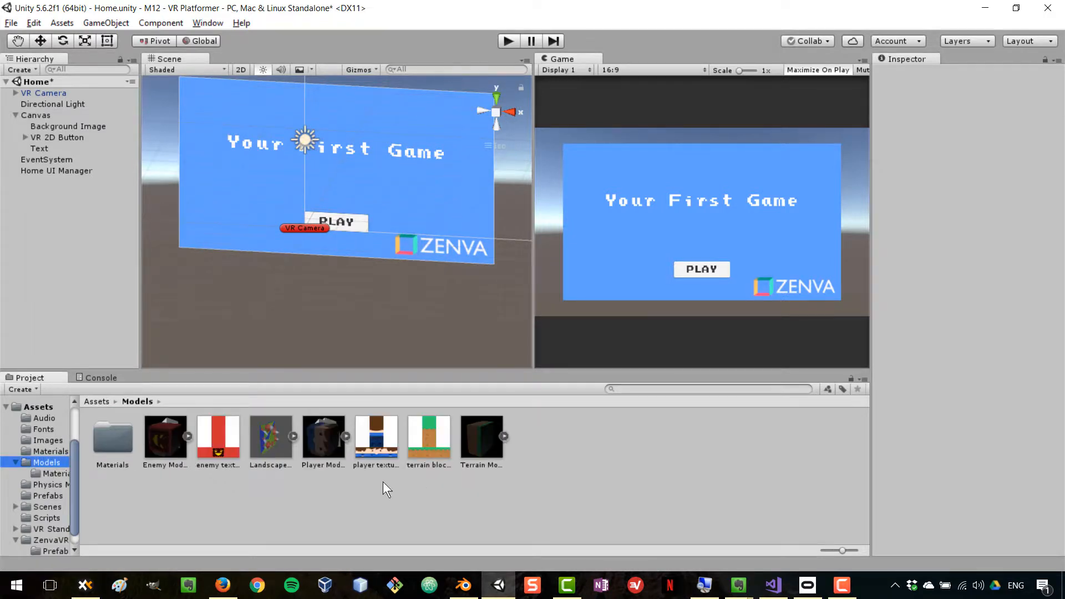
pyautogui.moveTo(266, 444); pyautogui.dragTo(319, 273)
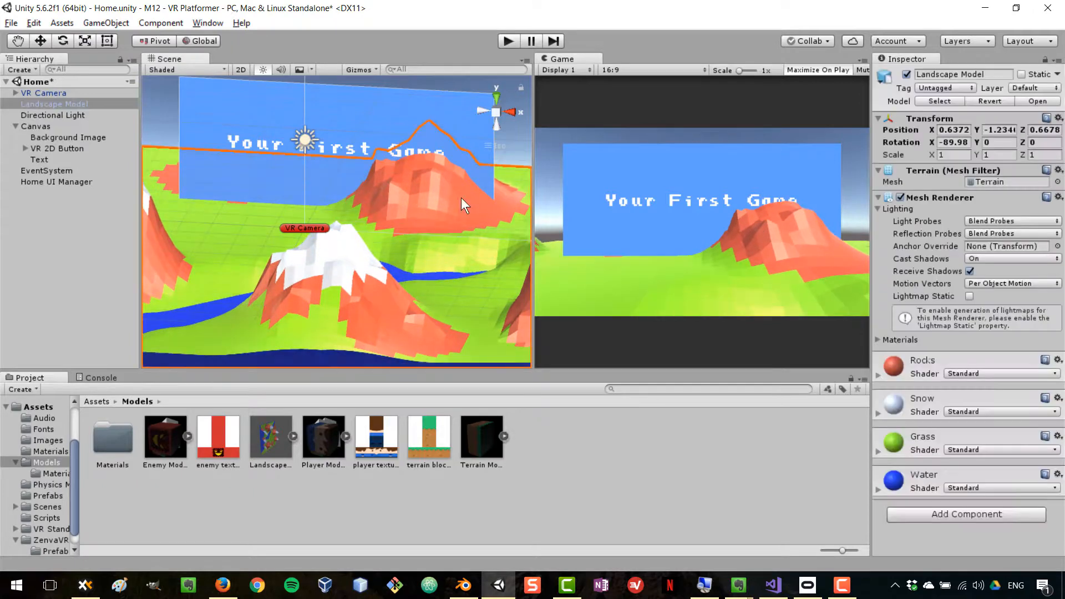
# Set the Landscape Model's position to 0, 0, 0.
pyautogui.click(962, 129)
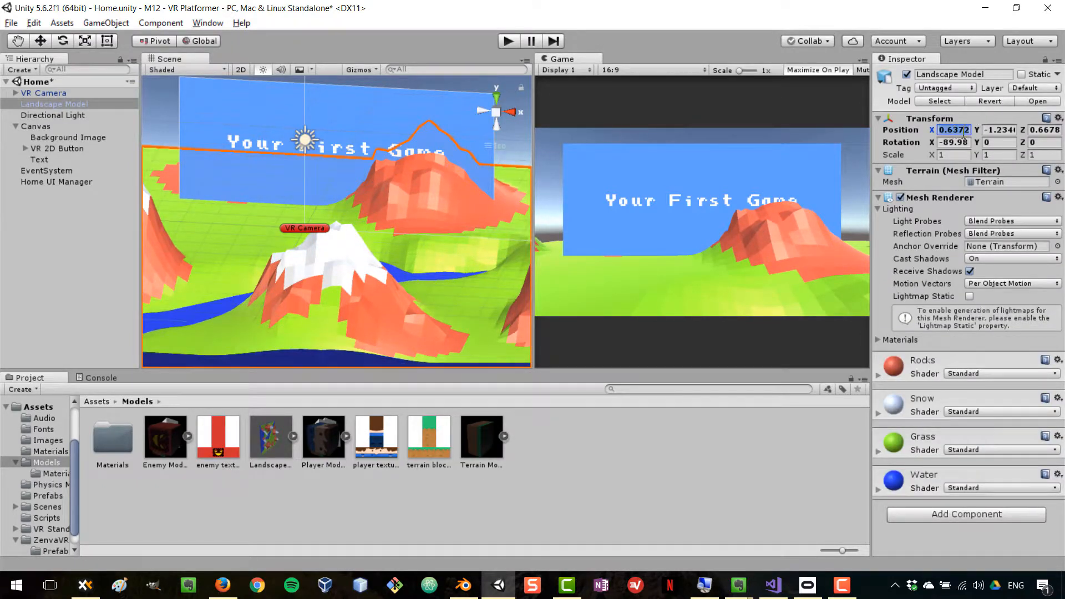
pyautogui.write('0')
pyautogui.press('Tab')
pyautogui.write('0')
pyautogui.click(1037, 131)
pyautogui.write('0')
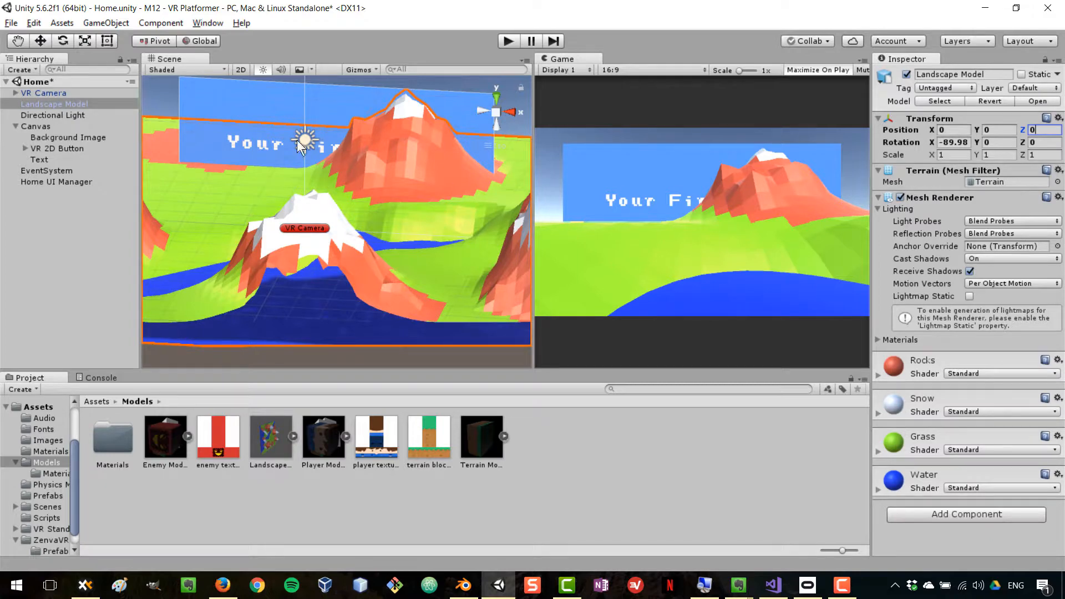
# Lower the Landscape Model to about -2.94 on Y and set its scale to 5 on all three axes.
pyautogui.click(36, 43)
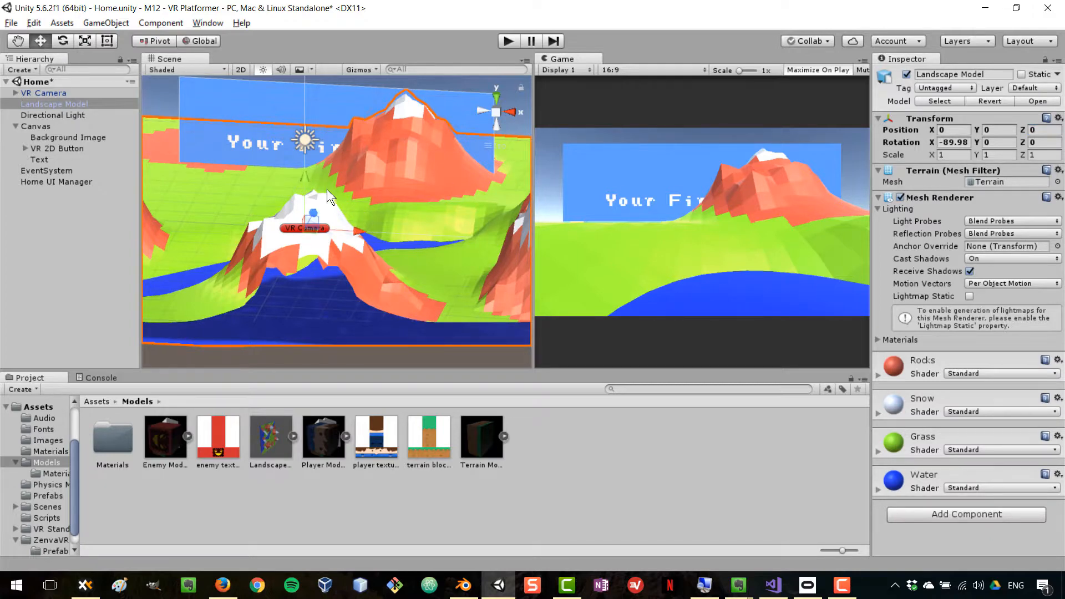
pyautogui.moveTo(304, 175); pyautogui.dragTo(300, 252)
pyautogui.click(958, 154)
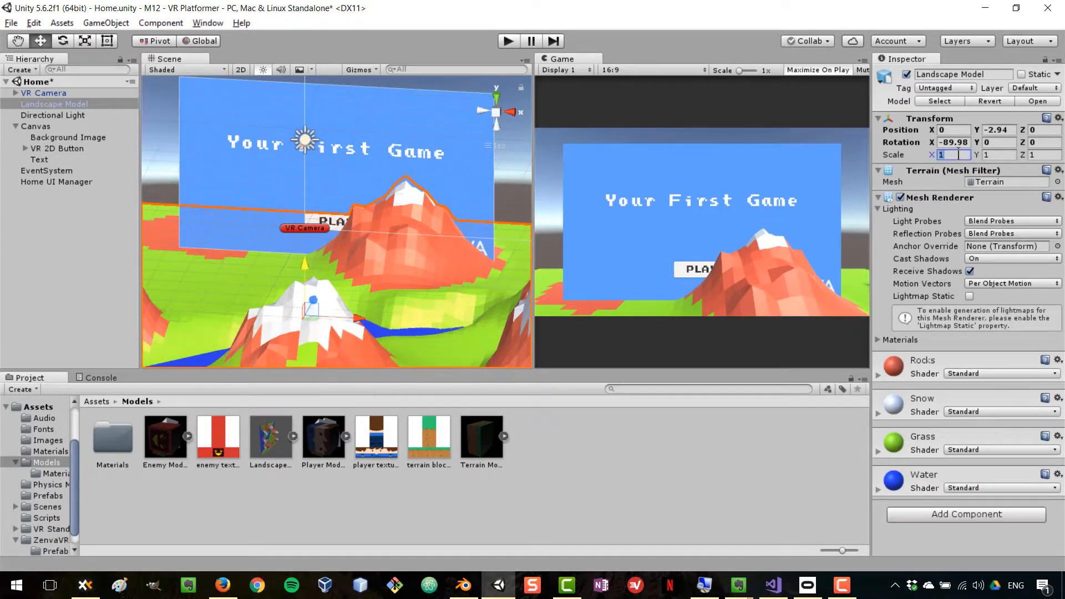
pyautogui.write('5')
pyautogui.press('Tab')
pyautogui.write('5')
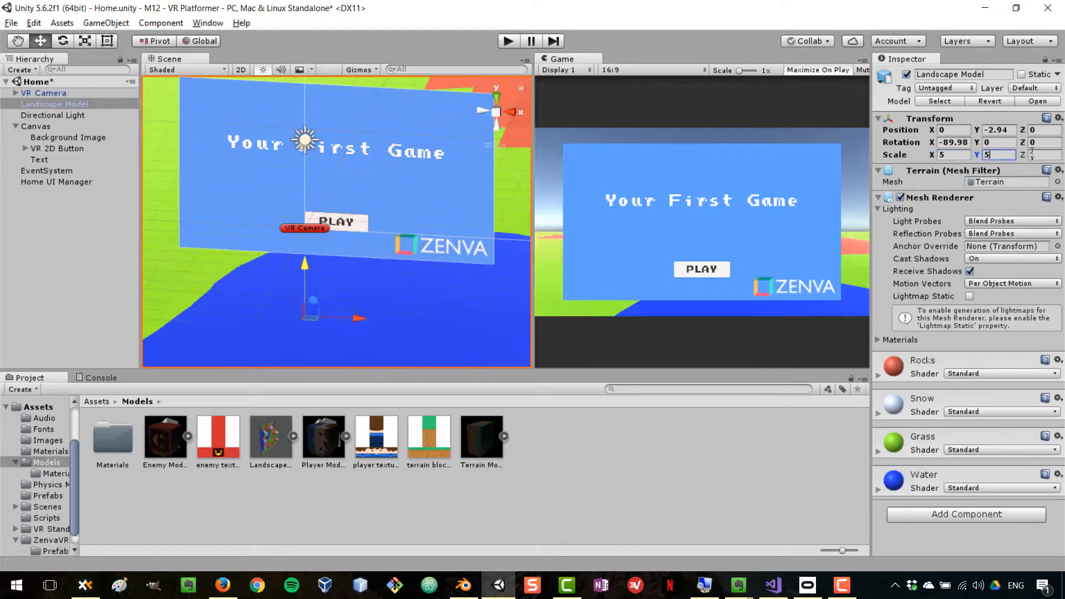
pyautogui.press('Tab')
pyautogui.write('5')
pyautogui.scroll(-7, 304, 209)
pyautogui.scroll(4, 304, 210)
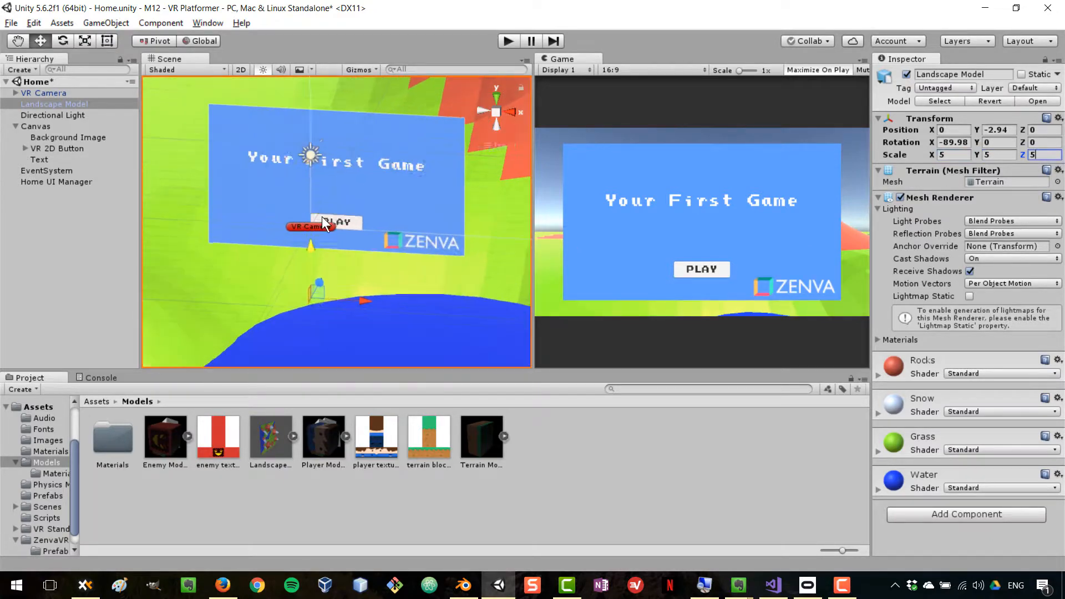
# Play the Home scene briefly to check how the landscape looks around the canvas in VR.
pyautogui.moveTo(387, 269); pyautogui.dragTo(611, 95, button='right')
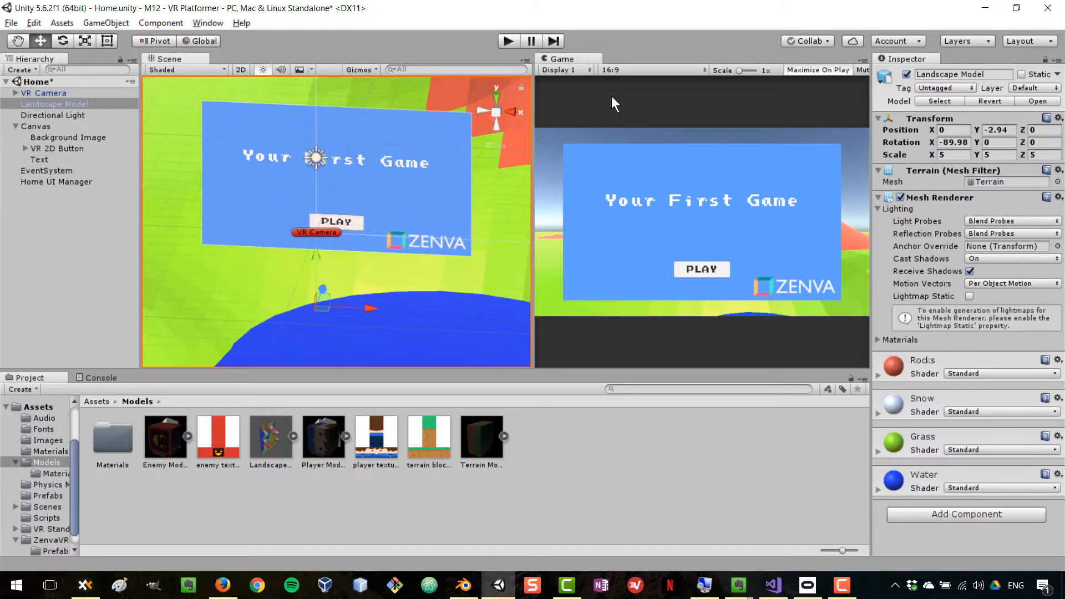
pyautogui.click(507, 46)
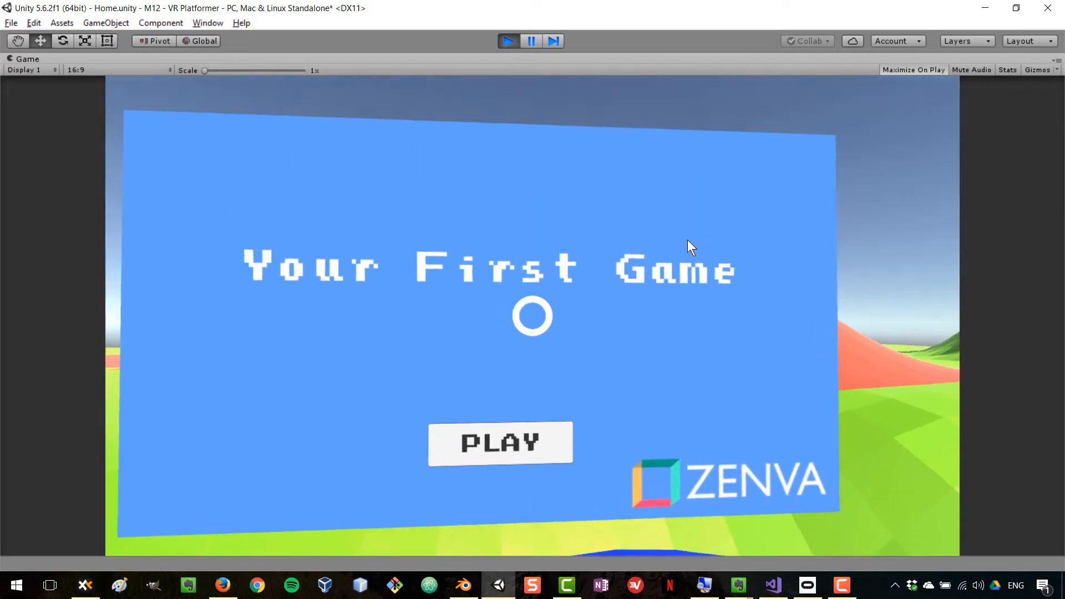
pyautogui.click(509, 41)
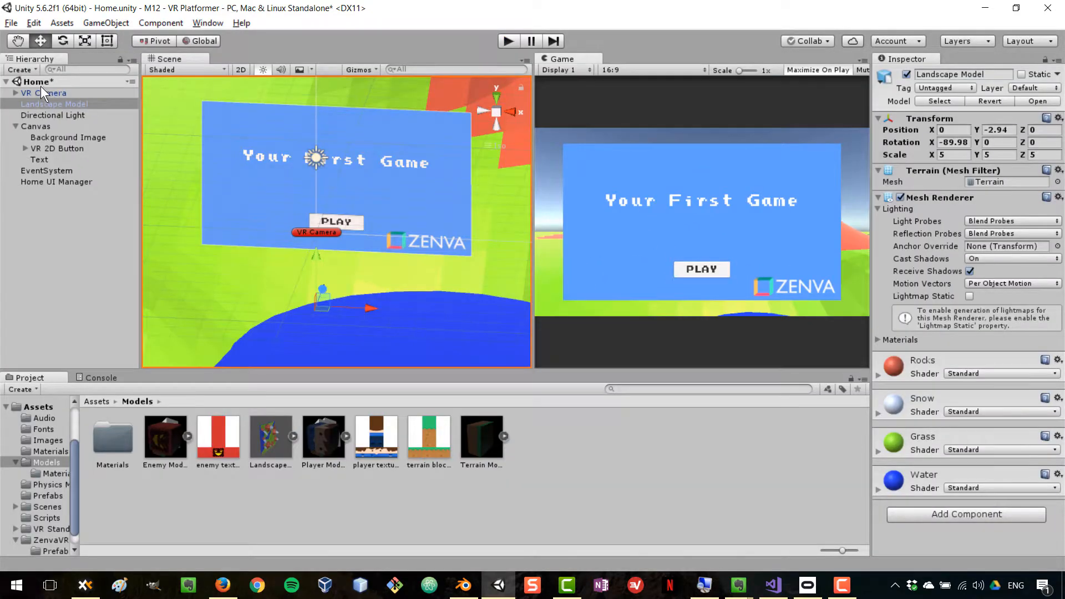
# Raise the Canvas to about 0.87 on Y and save the Home scene.
pyautogui.click(33, 126)
pyautogui.moveTo(340, 124); pyautogui.dragTo(348, 102)
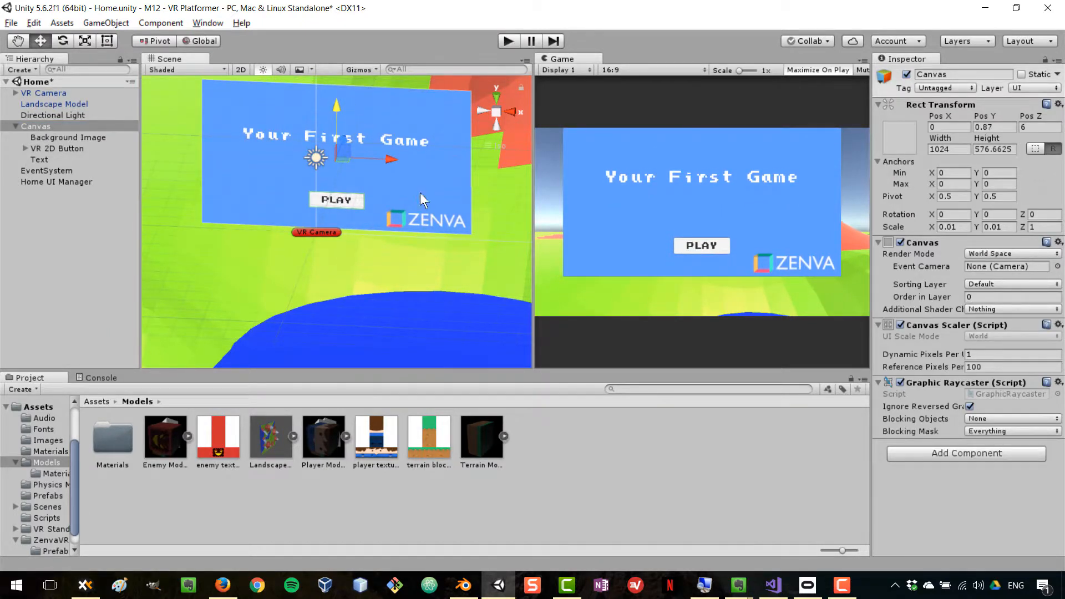
pyautogui.click(11, 23)
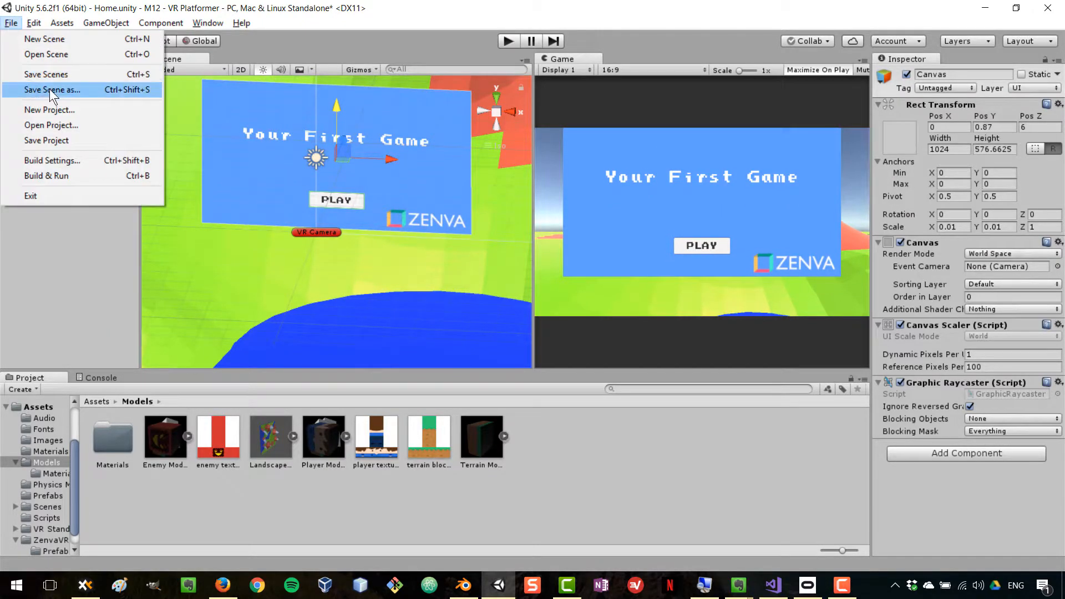
pyautogui.click(57, 77)
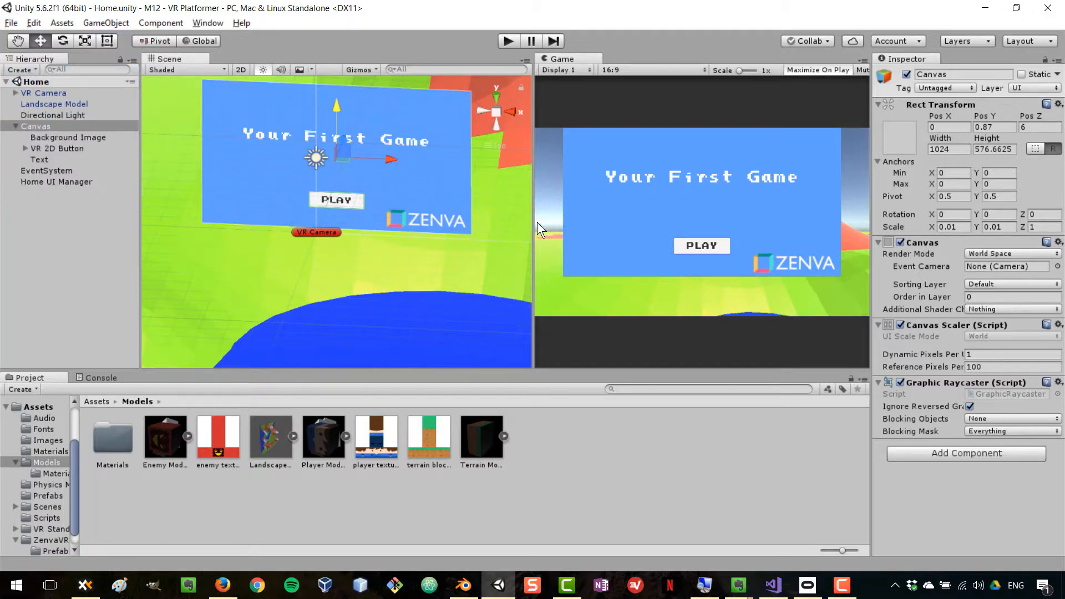
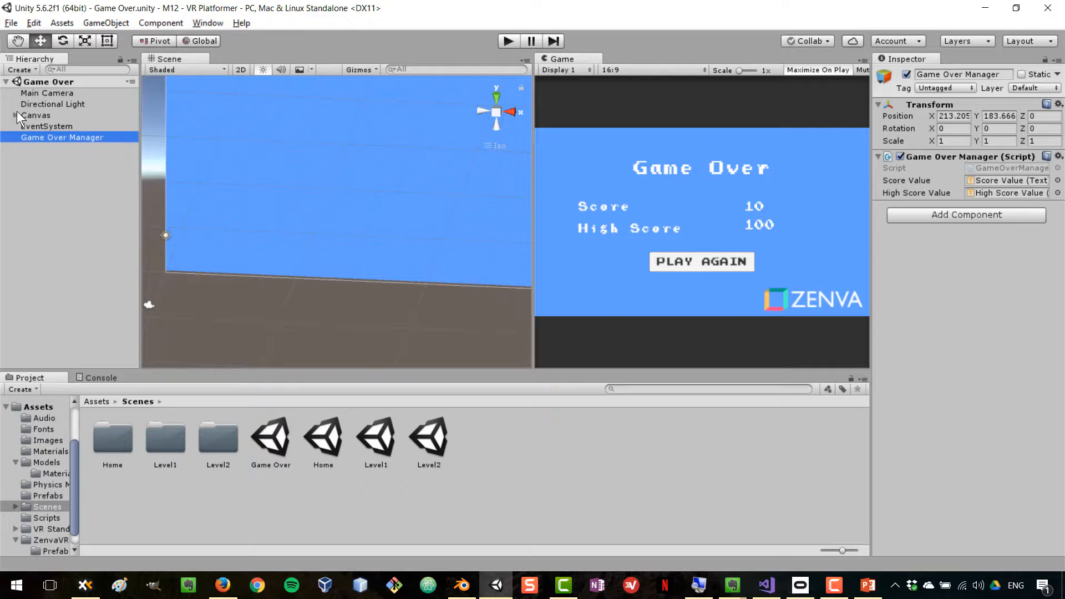
# Examine the Game Over scene's Canvas, its child objects and its render settings.
pyautogui.click(15, 114)
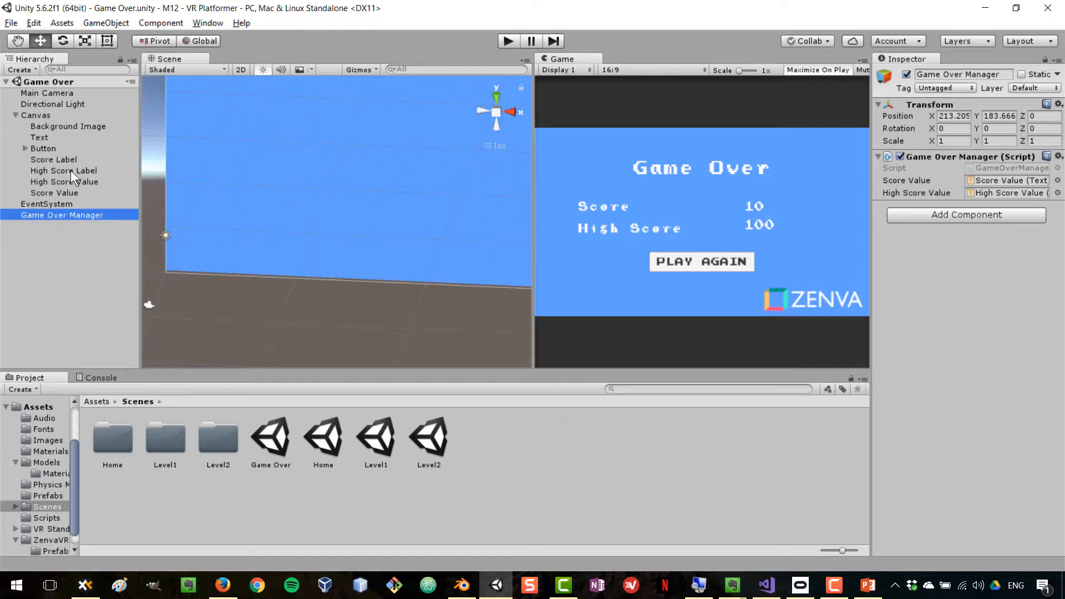
pyautogui.click(15, 115)
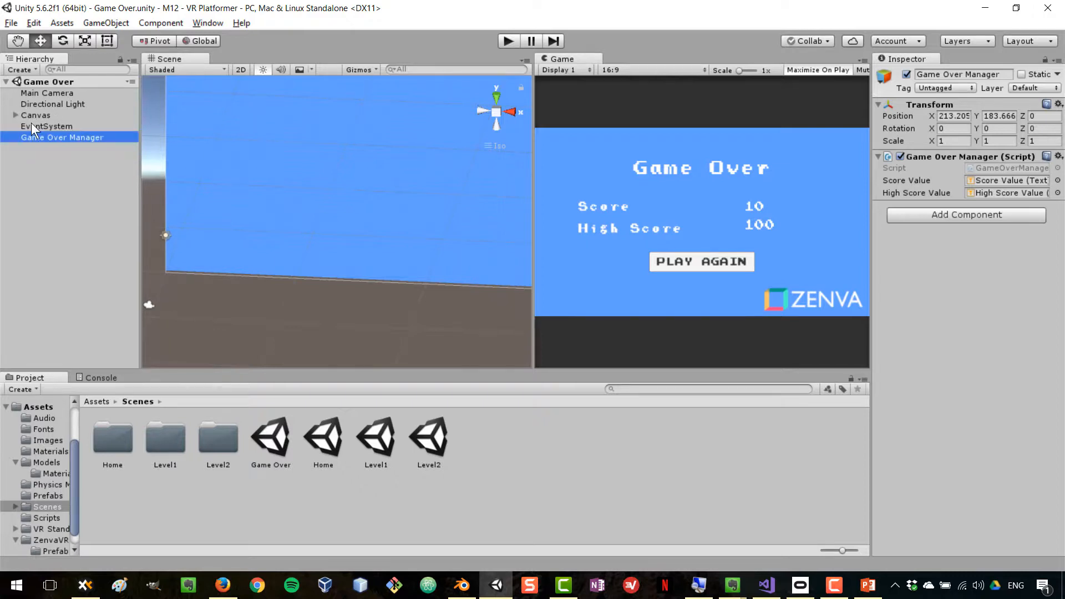
pyautogui.click(85, 248)
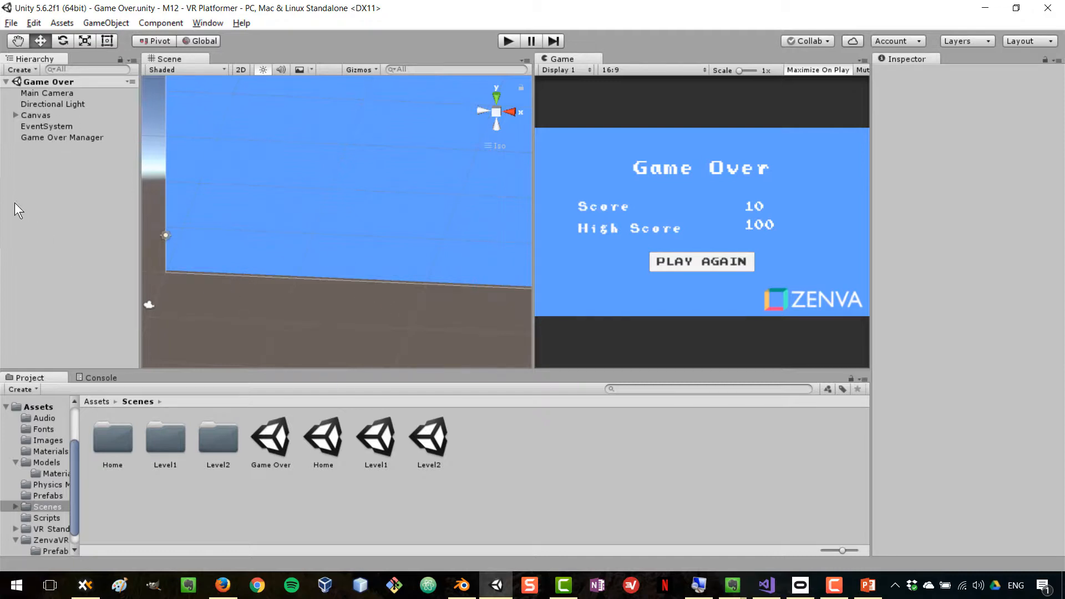
pyautogui.click(29, 115)
pyautogui.click(14, 115)
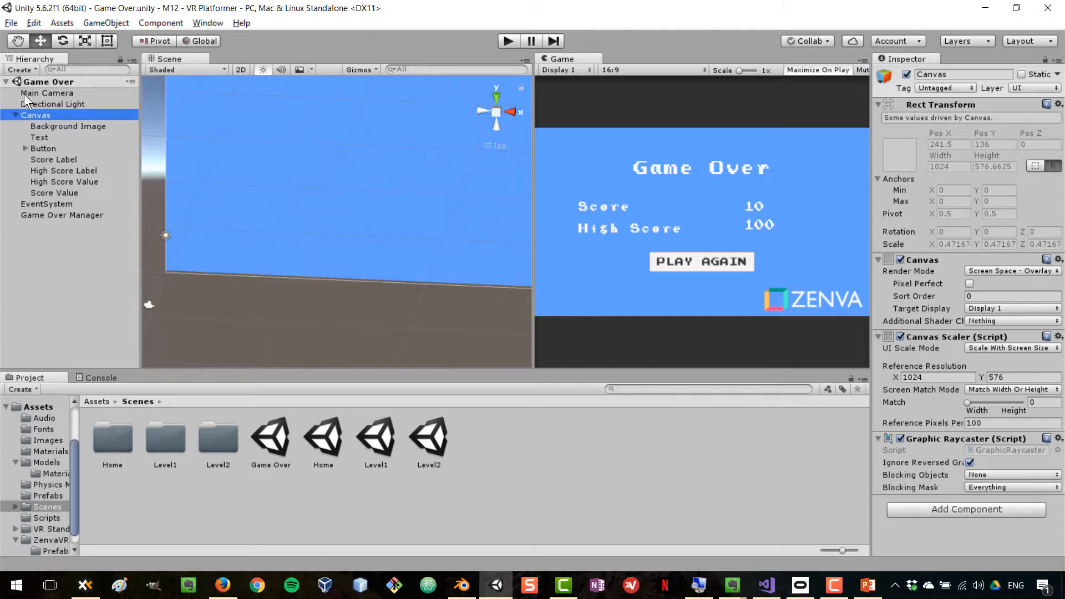
pyautogui.click(17, 113)
pyautogui.click(16, 113)
pyautogui.click(15, 113)
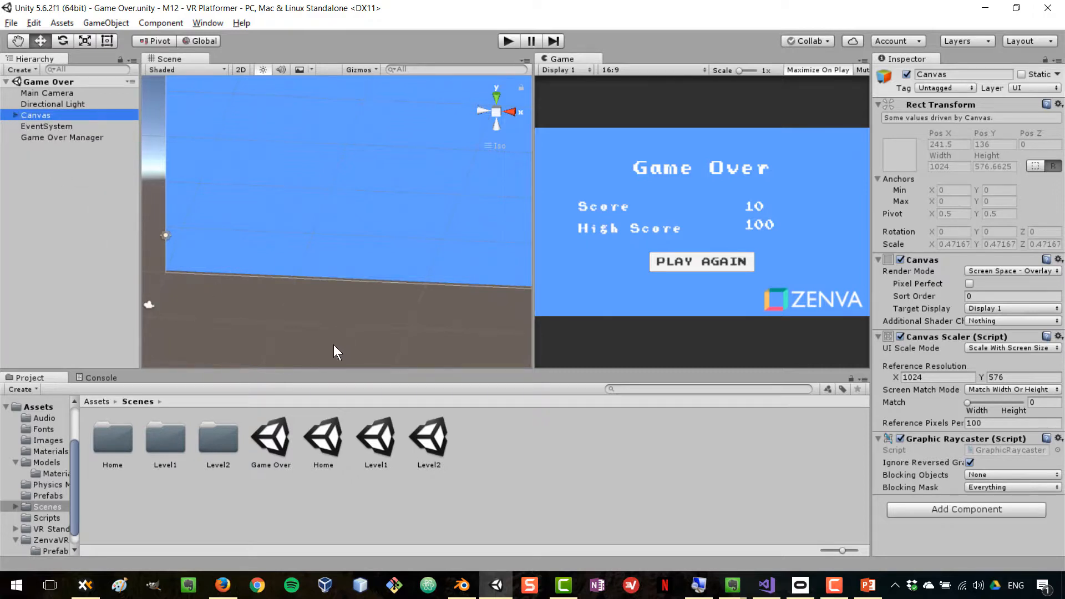
# Copy the VR Camera, Landscape Model and Canvas from the Home scene and paste them into the Game Over scene.
pyautogui.doubleClick(323, 441)
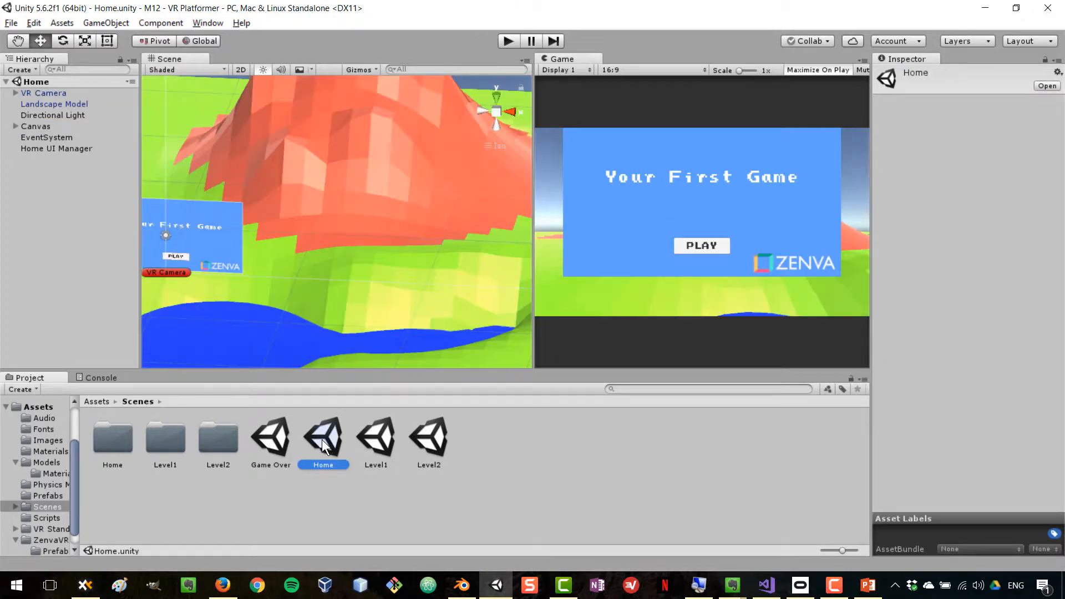
pyautogui.click(52, 92)
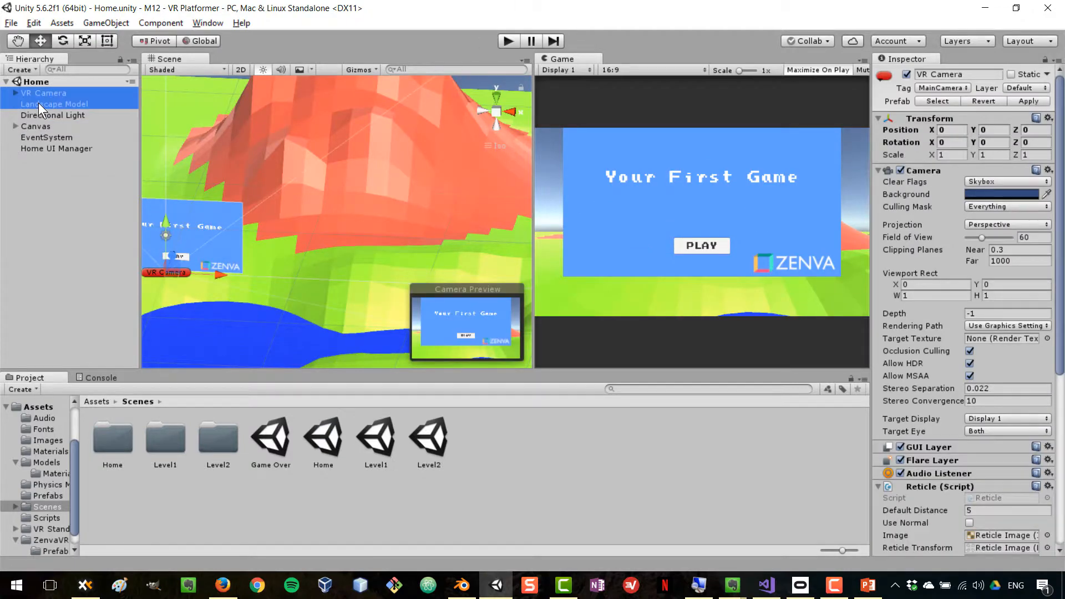
pyautogui.keyDown('shift'); pyautogui.click(38, 103); pyautogui.keyUp('shift')
pyautogui.keyDown('ctrl'); pyautogui.click(32, 126); pyautogui.keyUp('ctrl')
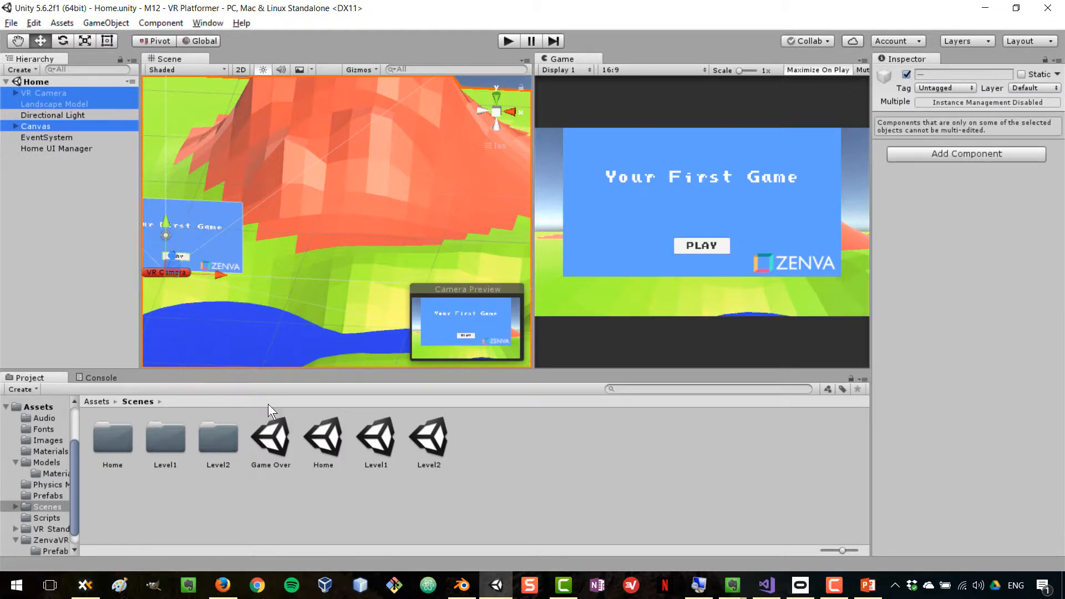
pyautogui.doubleClick(276, 441)
pyautogui.click(20, 219)
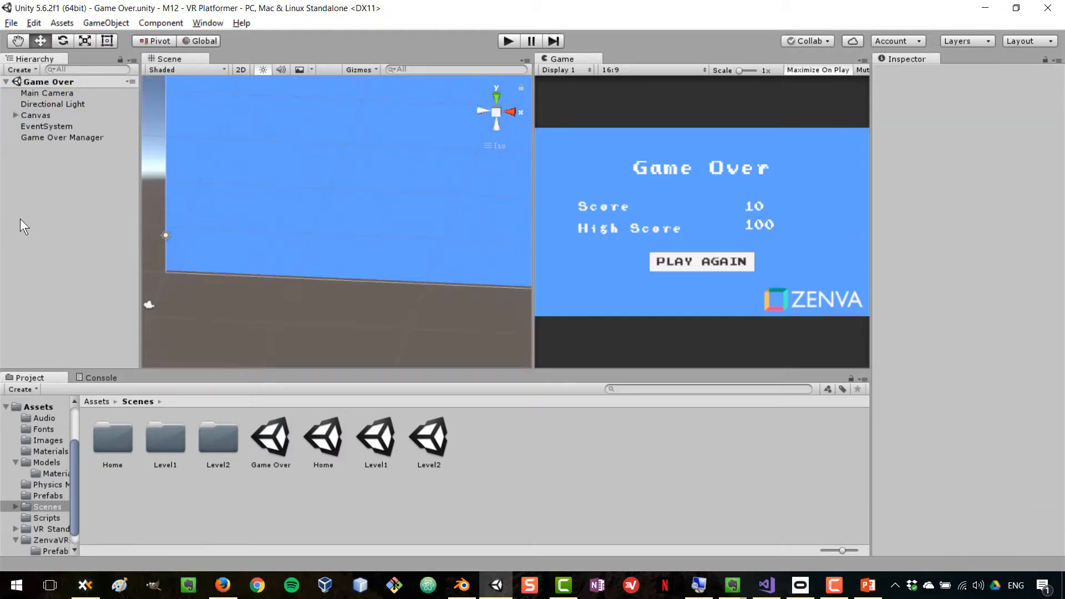
pyautogui.hotkey('ctrl', 'v')
# Delete the Game Over scene's Main Camera and move the VR Camera to the top of the object list.
pyautogui.click(62, 92)
pyautogui.press('Delete')
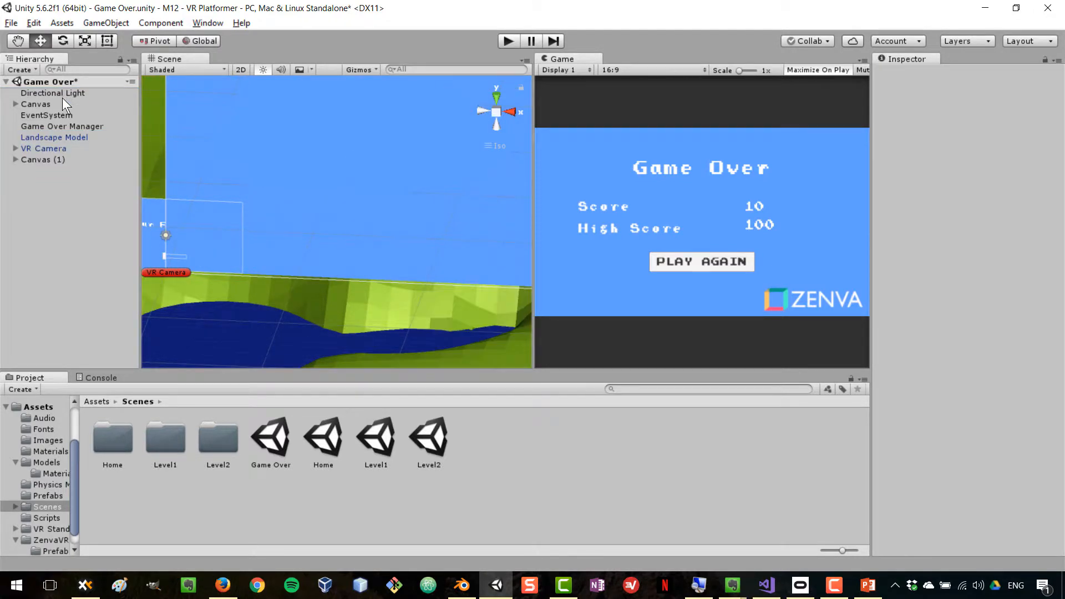
pyautogui.moveTo(45, 149); pyautogui.dragTo(45, 89)
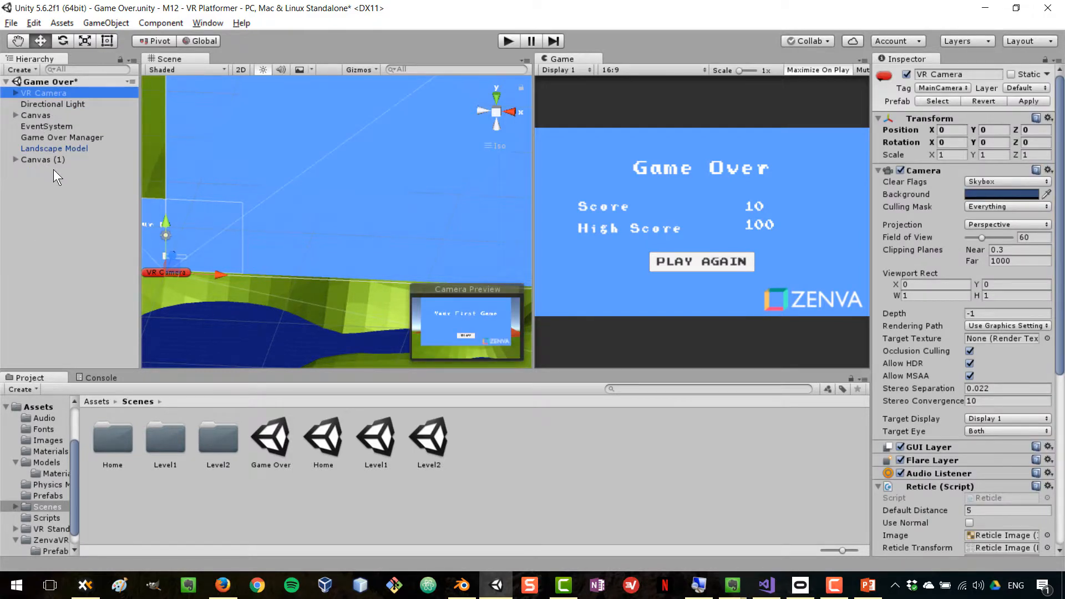
# Compare the original Canvas with the pasted Canvas (1) in the scene and examine the child objects of both.
pyautogui.click(38, 160)
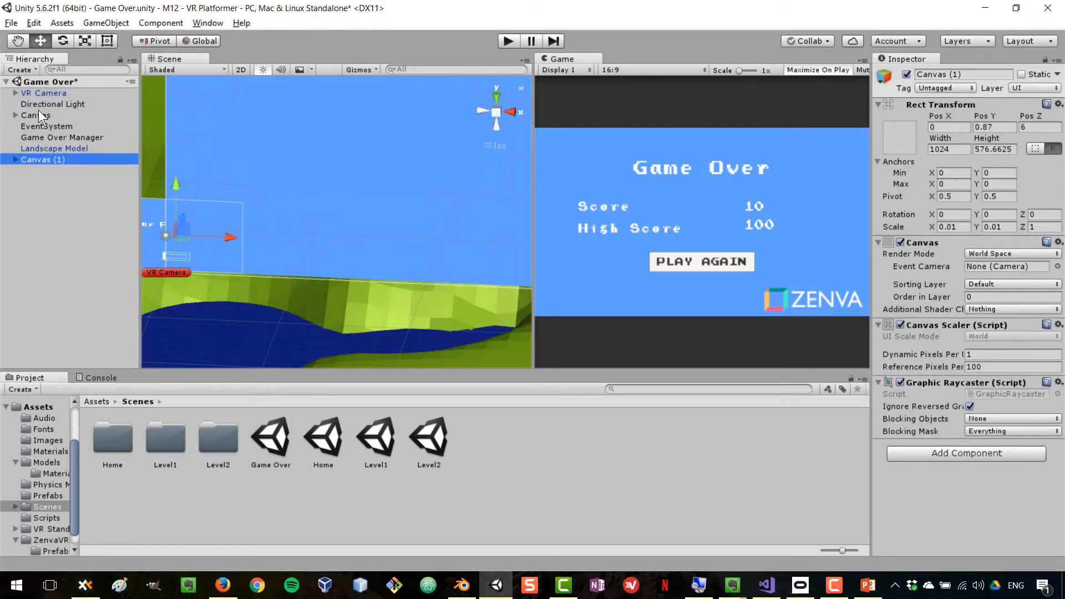
pyautogui.click(38, 115)
pyautogui.scroll(-13, 294, 215)
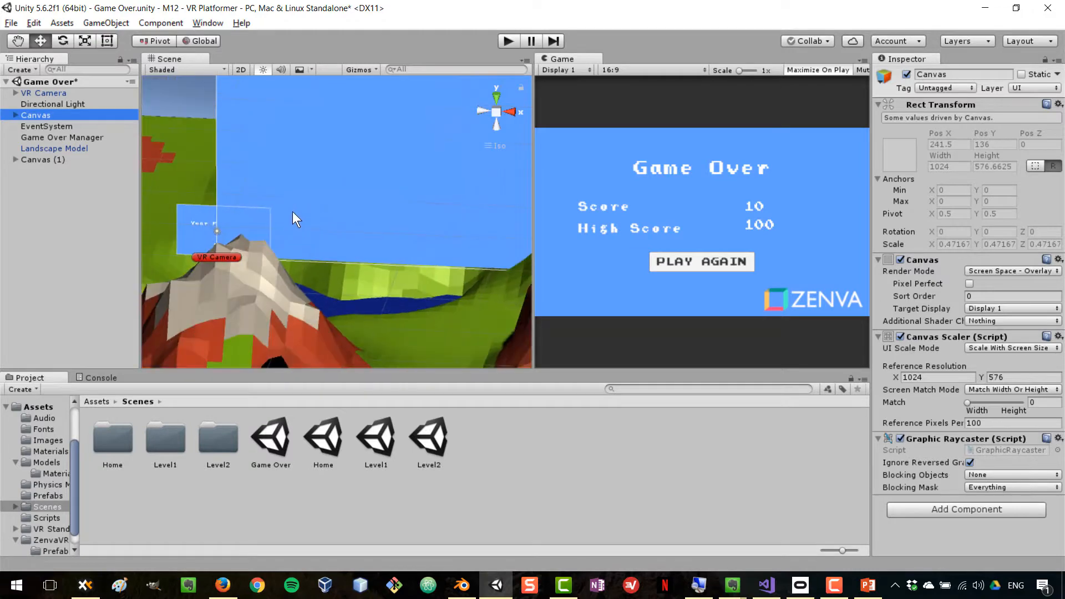
pyautogui.moveTo(297, 209); pyautogui.dragTo(329, 178, button='middle')
pyautogui.scroll(10, 328, 178)
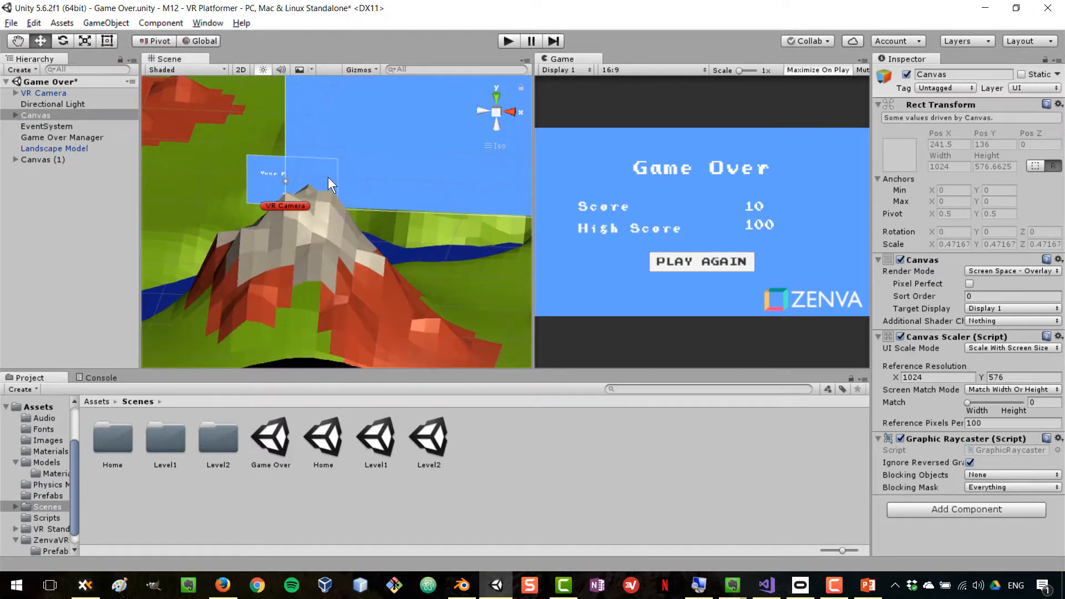
pyautogui.moveTo(295, 214); pyautogui.dragTo(372, 221, button='middle')
pyautogui.scroll(-6, 370, 199)
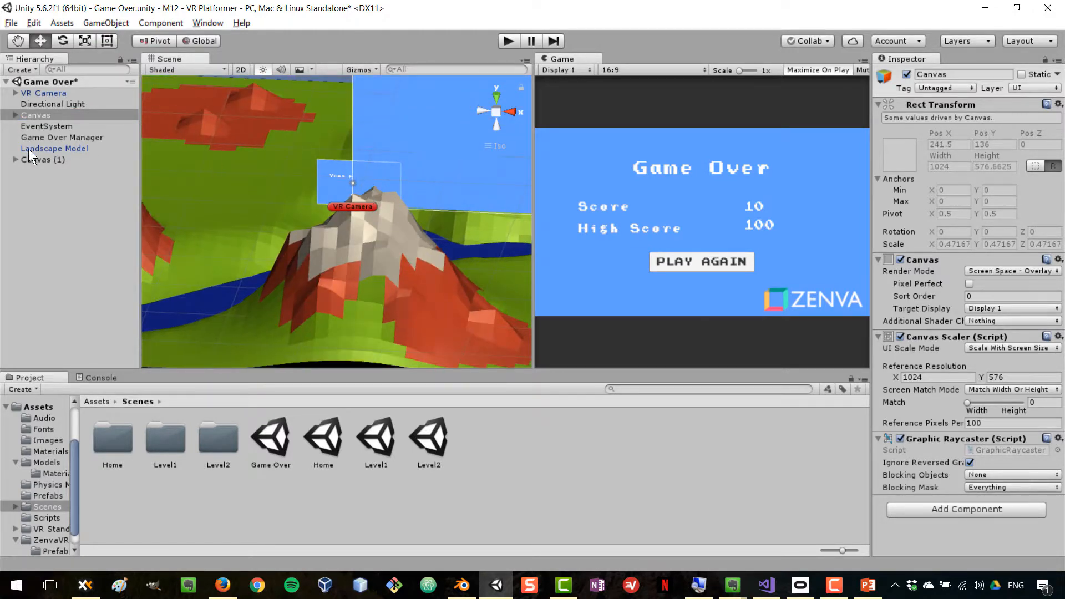
pyautogui.click(12, 160)
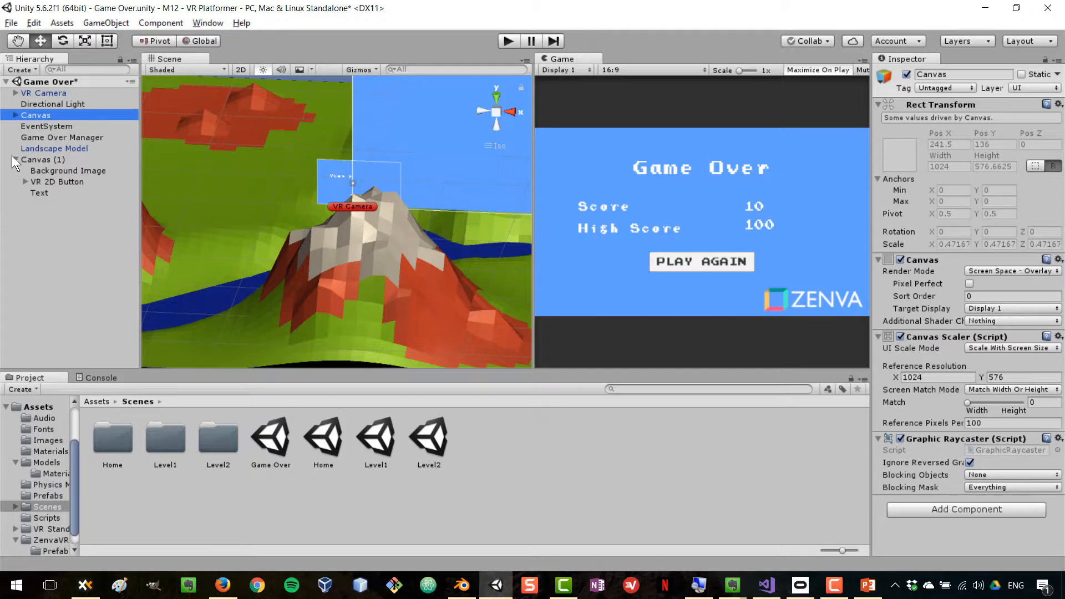
pyautogui.click(15, 116)
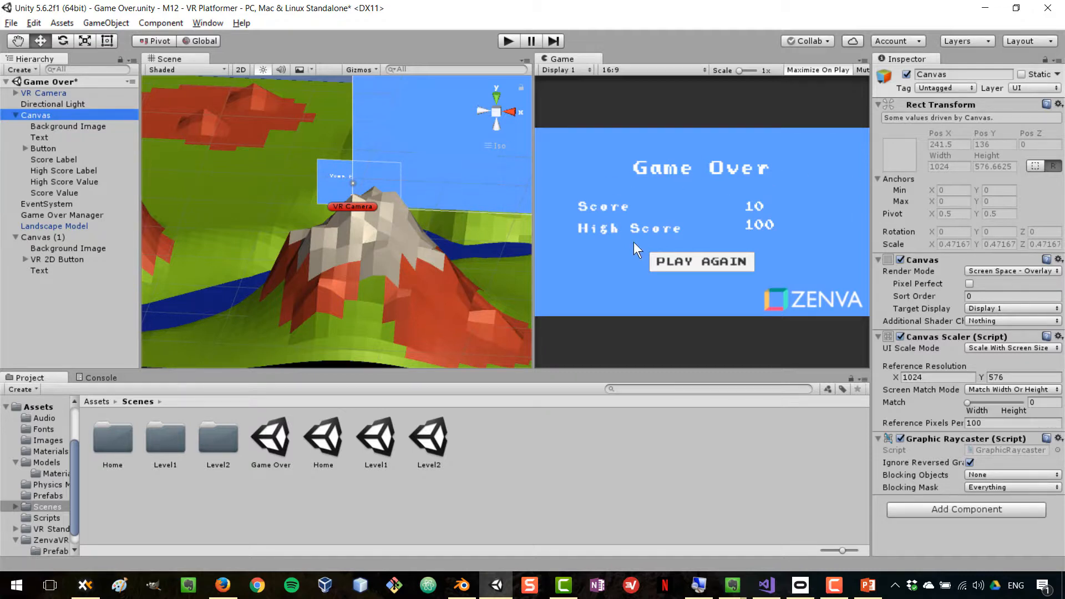
# Disable the original Canvas and try to copy its Text, score labels and score values into Canvas (1).
pyautogui.click(904, 74)
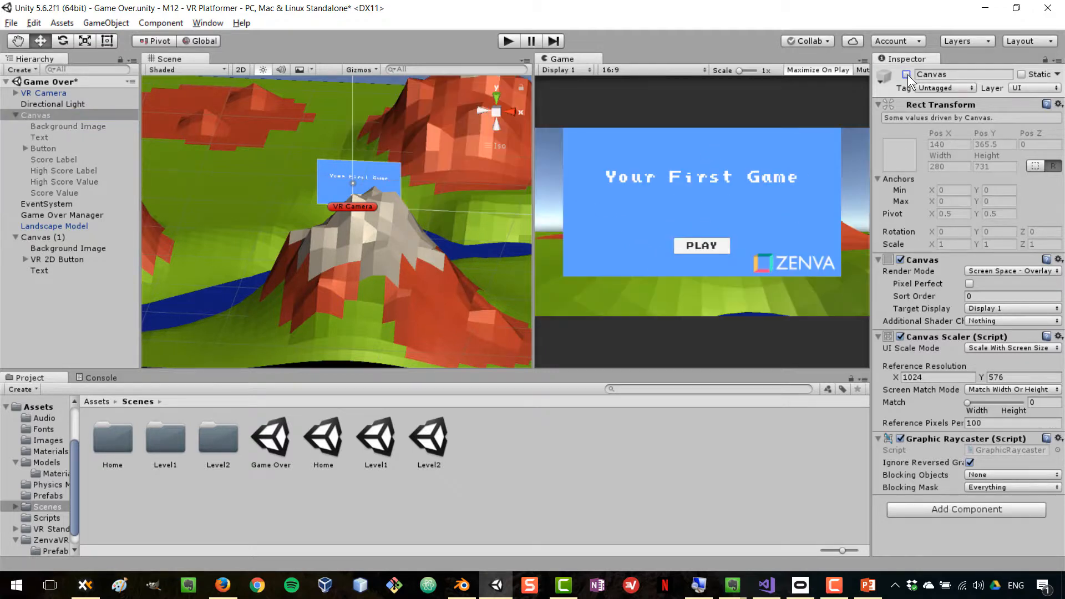
pyautogui.click(39, 136)
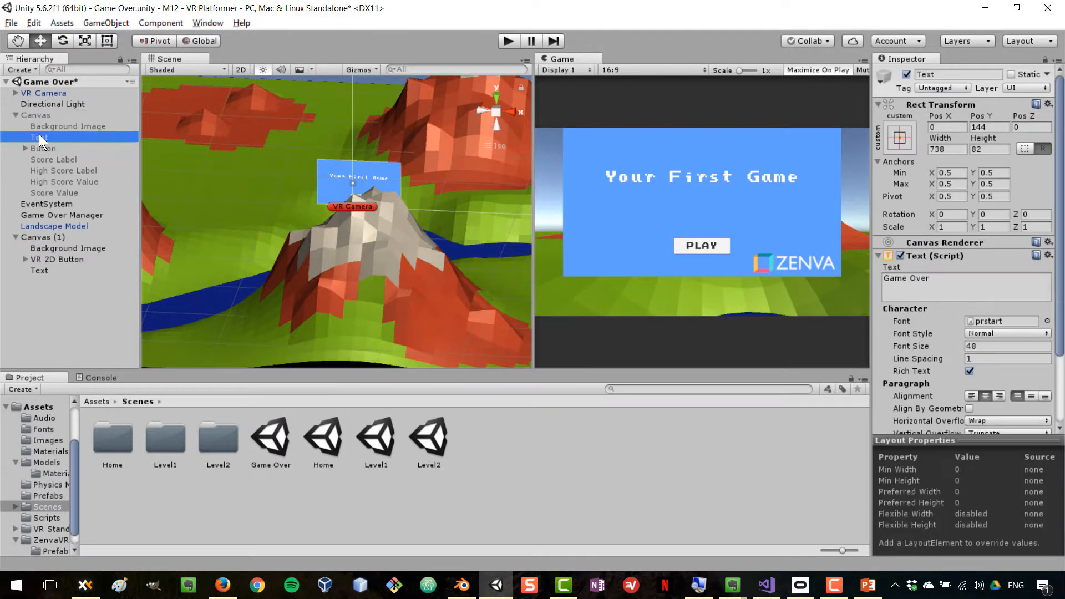
pyautogui.keyDown('ctrl'); pyautogui.click(55, 159); pyautogui.keyUp('ctrl')
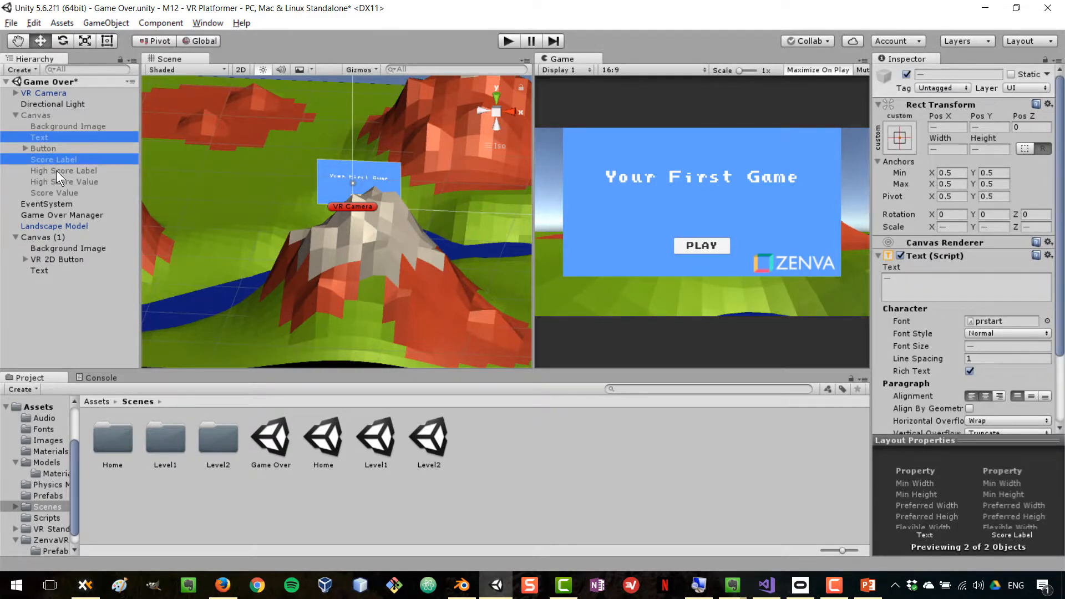
pyautogui.keyDown('ctrl'); pyautogui.click(55, 171); pyautogui.keyUp('ctrl')
pyautogui.keyDown('ctrl'); pyautogui.click(62, 182); pyautogui.keyUp('ctrl')
pyautogui.keyDown('ctrl'); pyautogui.click(61, 193); pyautogui.keyUp('ctrl')
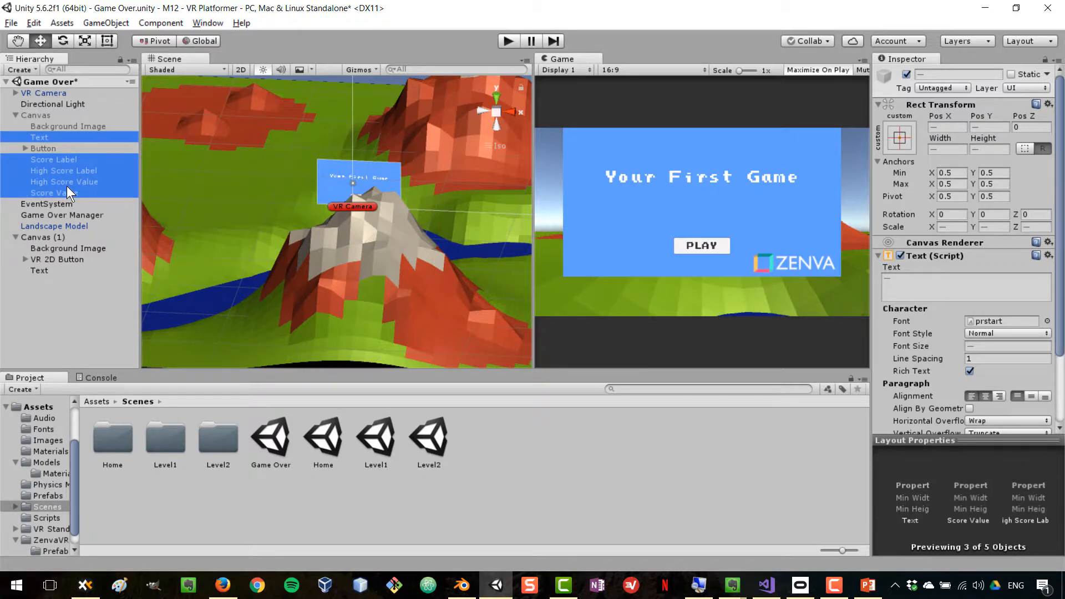
pyautogui.click(47, 237)
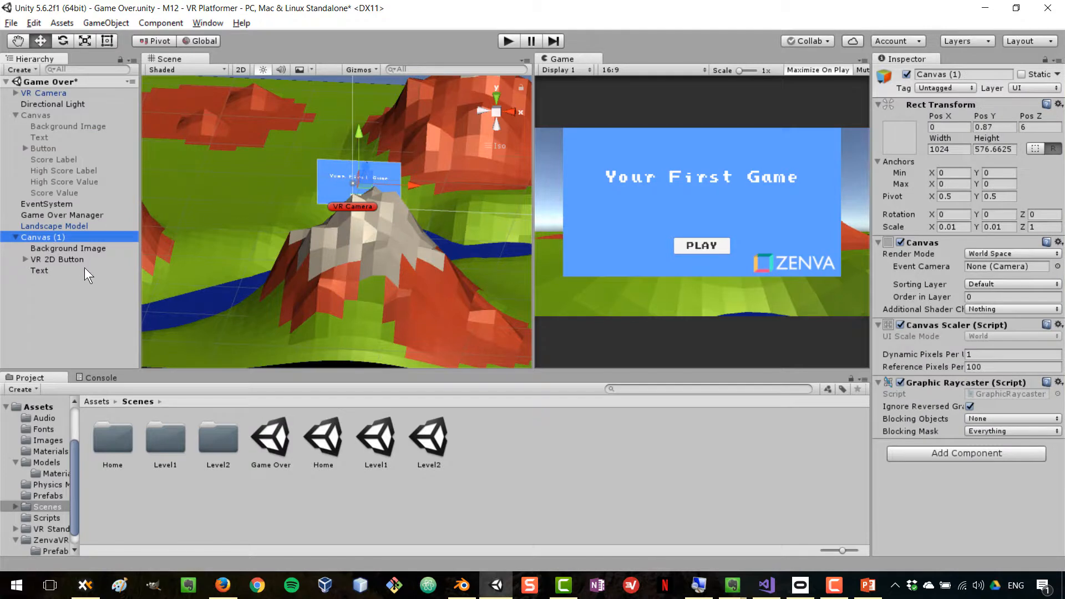
pyautogui.hotkey('ctrl', 'v')
pyautogui.moveTo(45, 278); pyautogui.dragTo(51, 241)
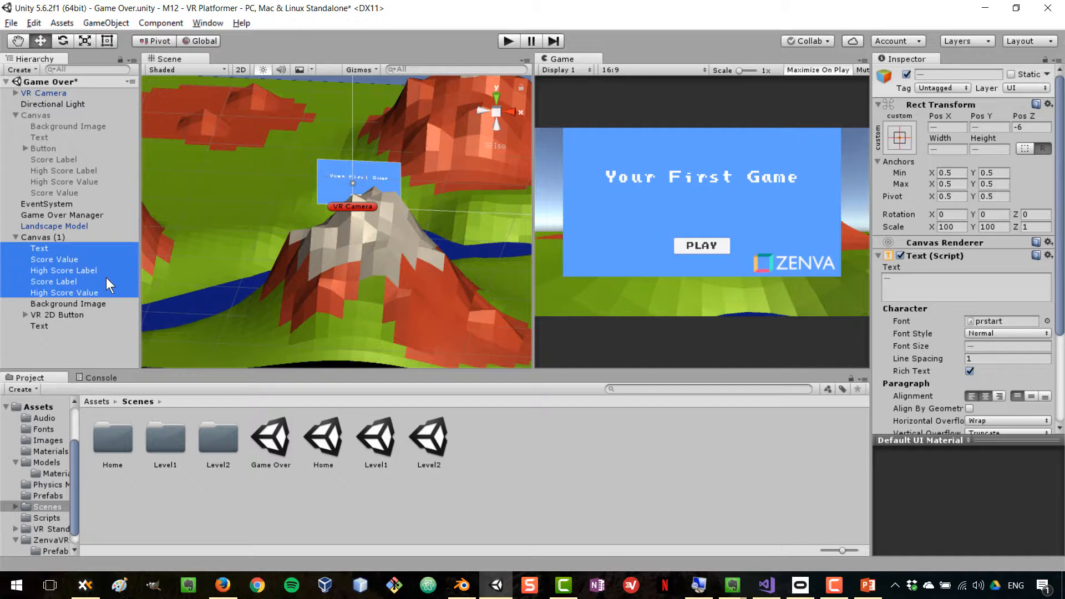
# Locate the pasted Game Over text in the scene and check its placement relative to Canvas (1).
pyautogui.click(46, 326)
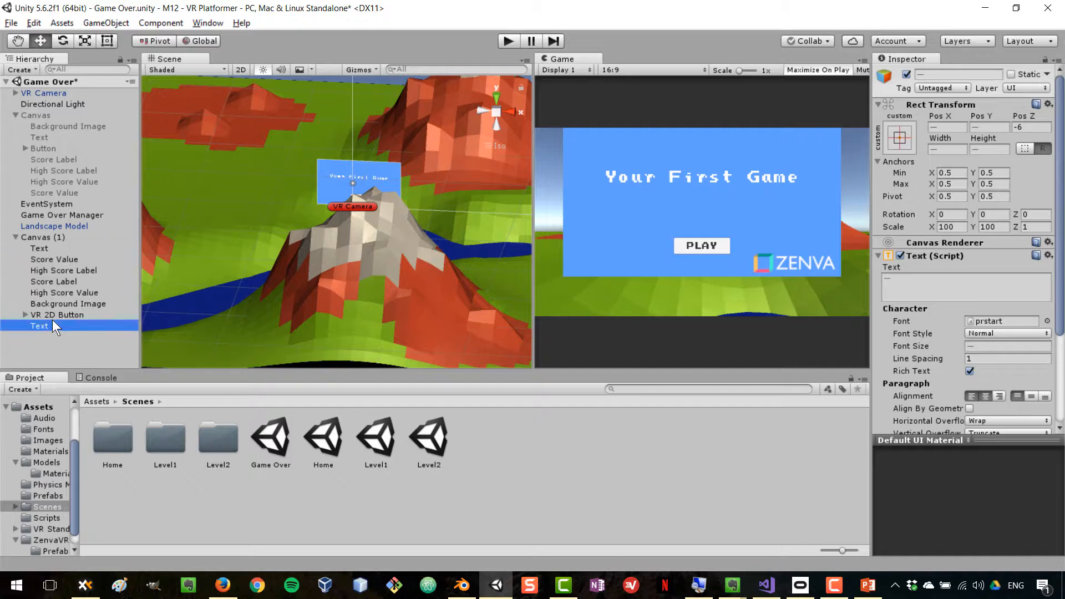
pyautogui.click(57, 248)
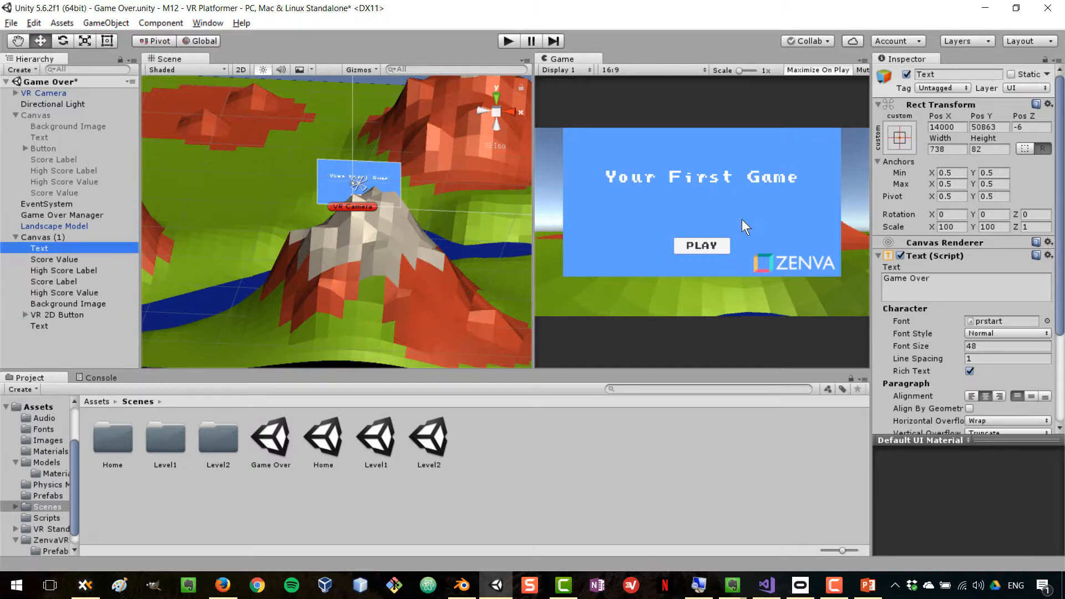
pyautogui.press('f')
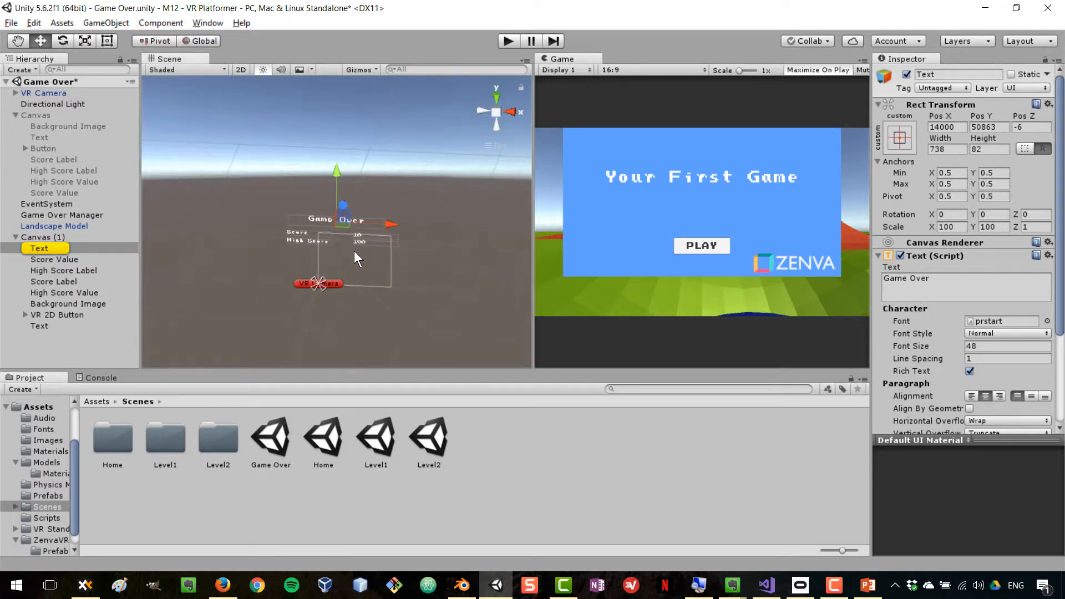
pyautogui.scroll(10, 354, 243)
pyautogui.scroll(-10, 356, 270)
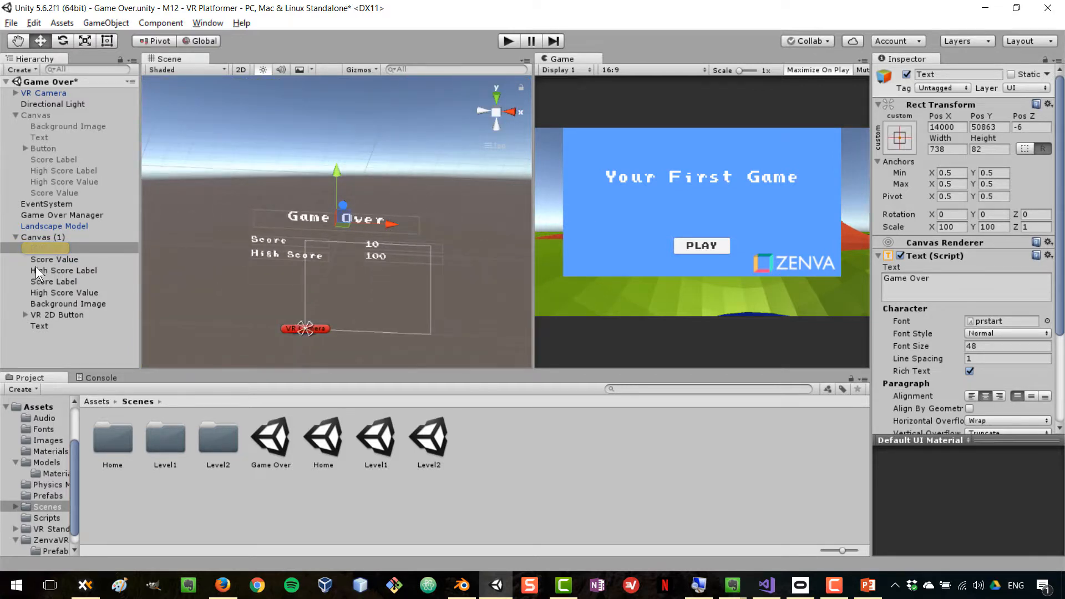
# Undo pasting the text objects into Canvas (1) and re-enable the original Canvas.
pyautogui.hotkey('ctrl', 'z')
pyautogui.hotkey('ctrl', 'z')
pyautogui.hotkey('ctrl', 'z')
pyautogui.hotkey('ctrl', 'z')
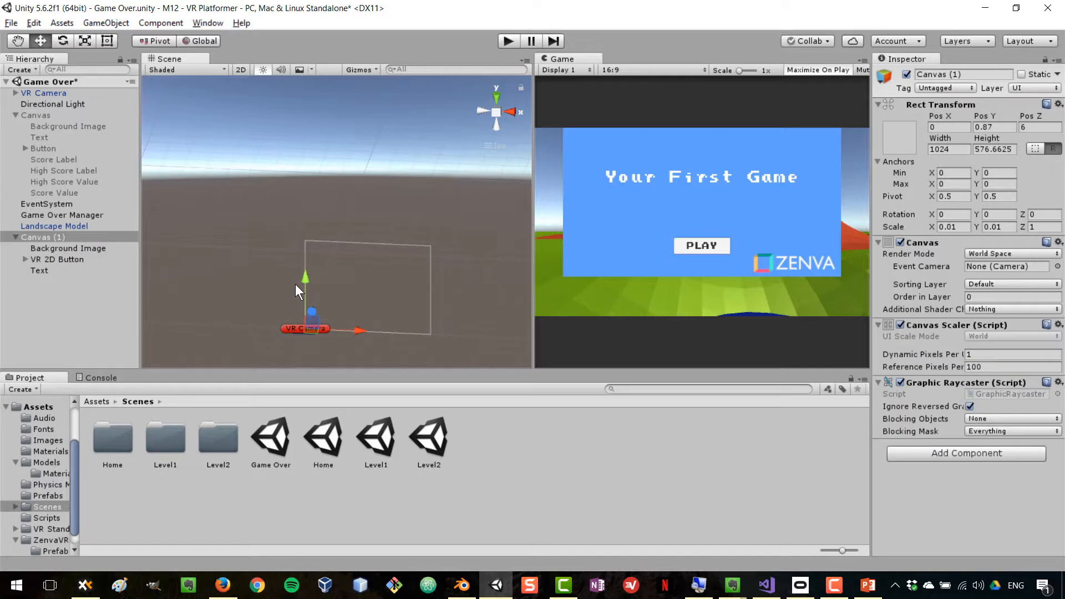
pyautogui.hotkey('ctrl', 'z')
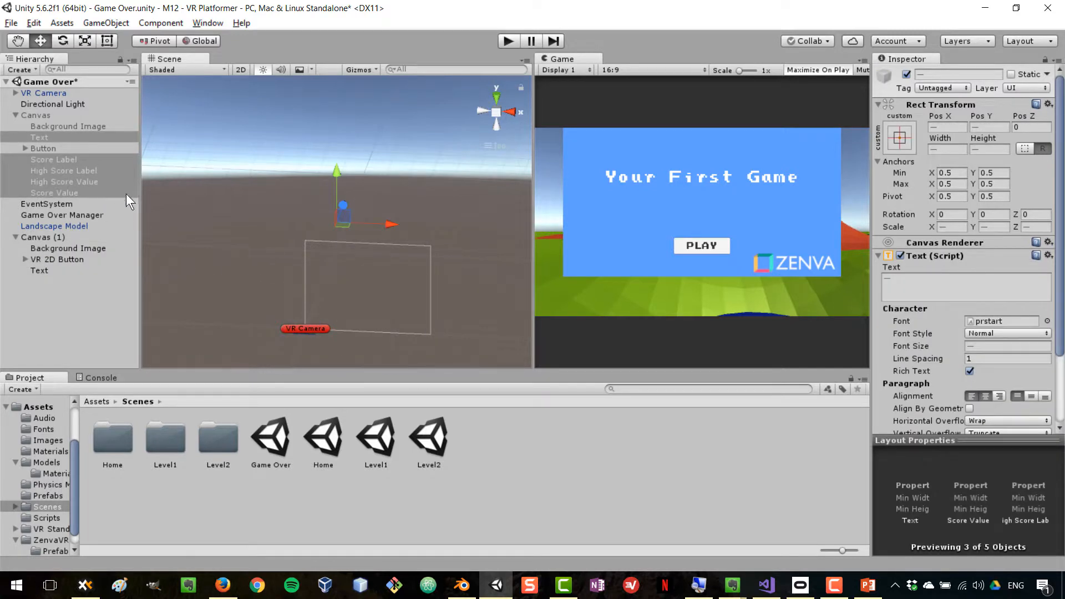
pyautogui.click(44, 236)
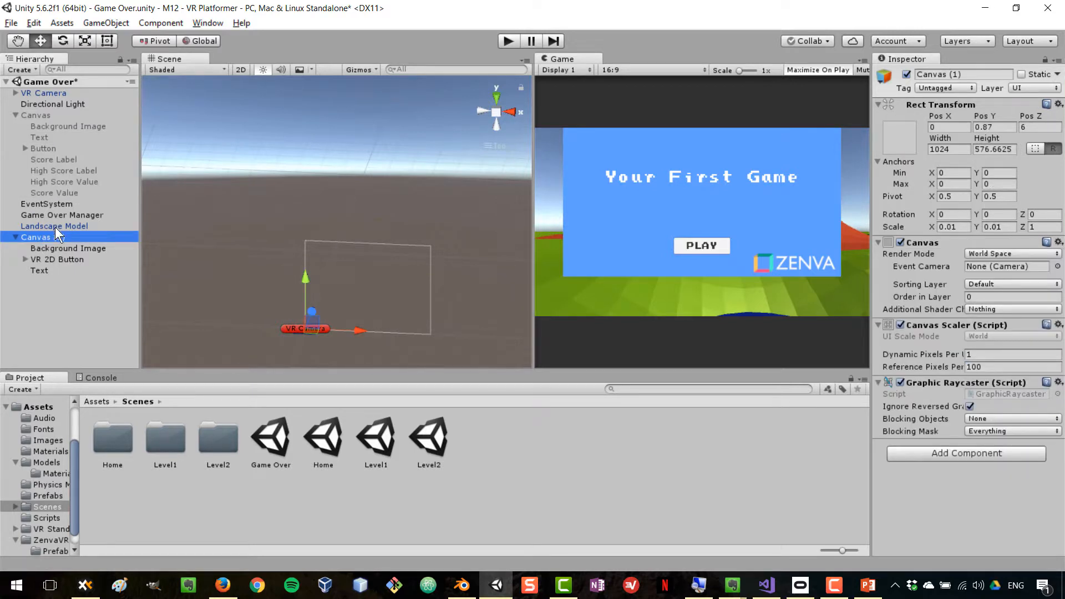
pyautogui.click(45, 116)
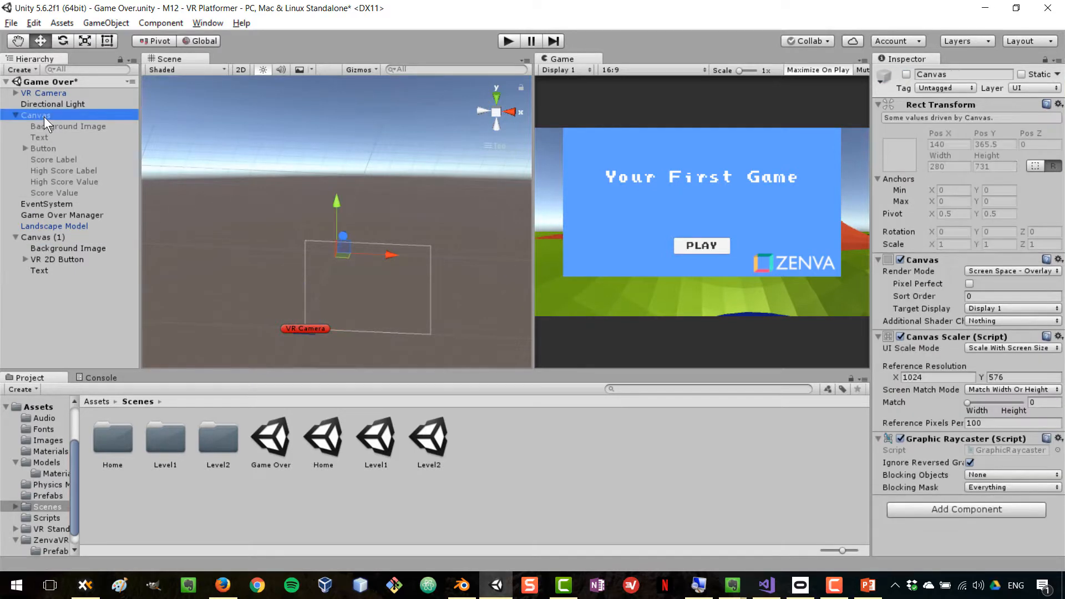
pyautogui.click(907, 74)
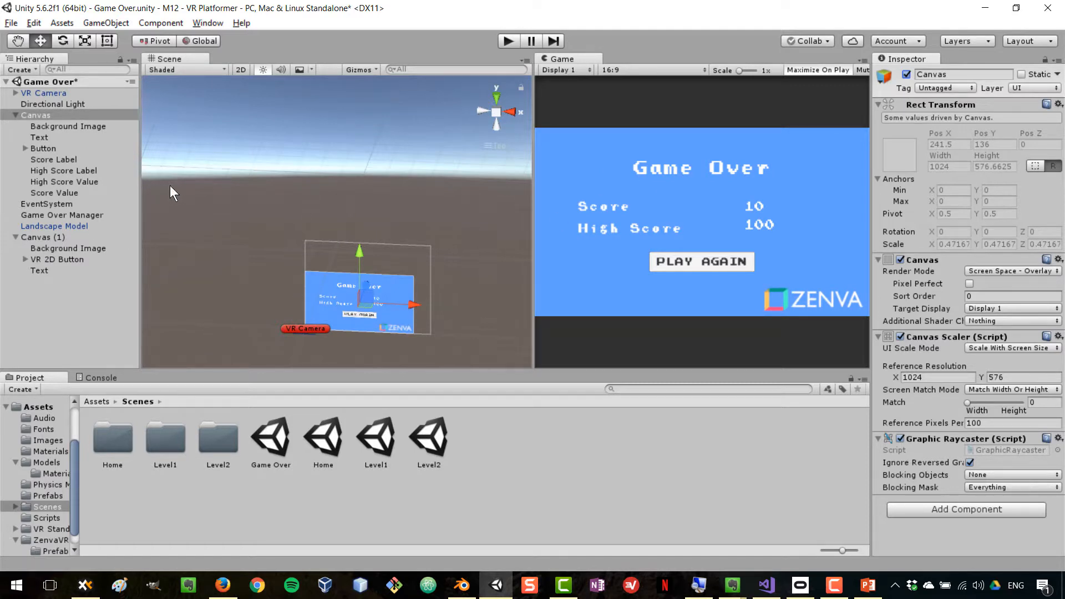
# Widen the object list and set the original Canvas's render mode to World Space.
pyautogui.moveTo(143, 171); pyautogui.dragTo(228, 170)
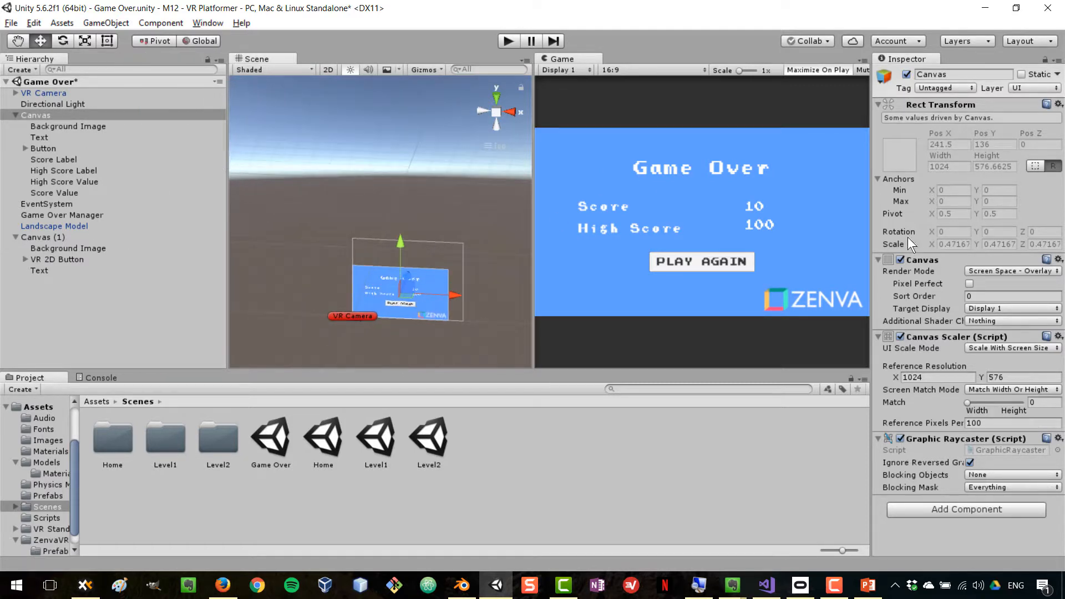
pyautogui.click(1004, 268)
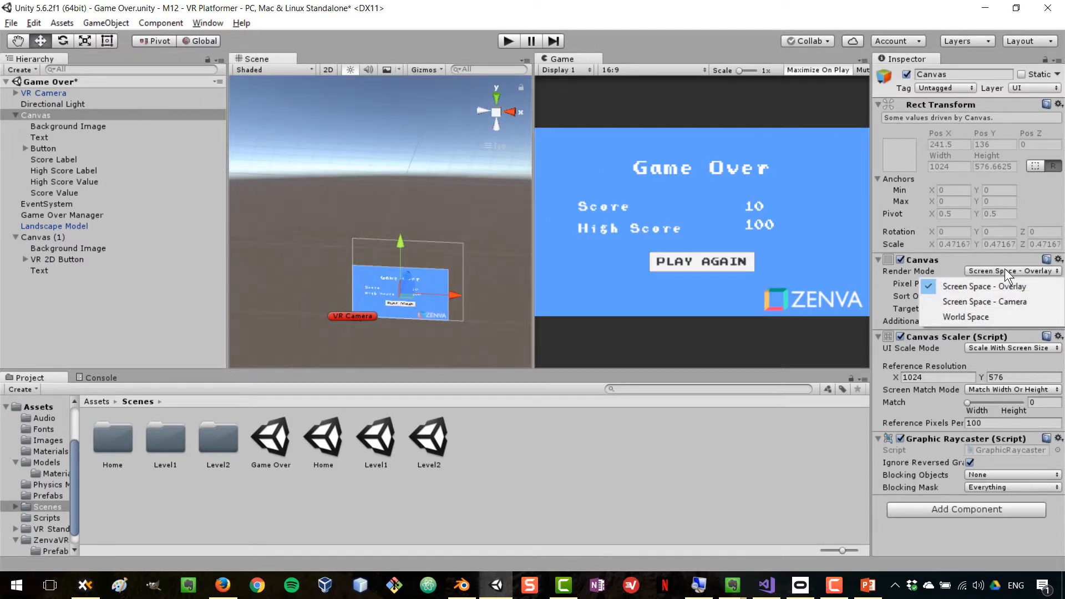
pyautogui.click(999, 321)
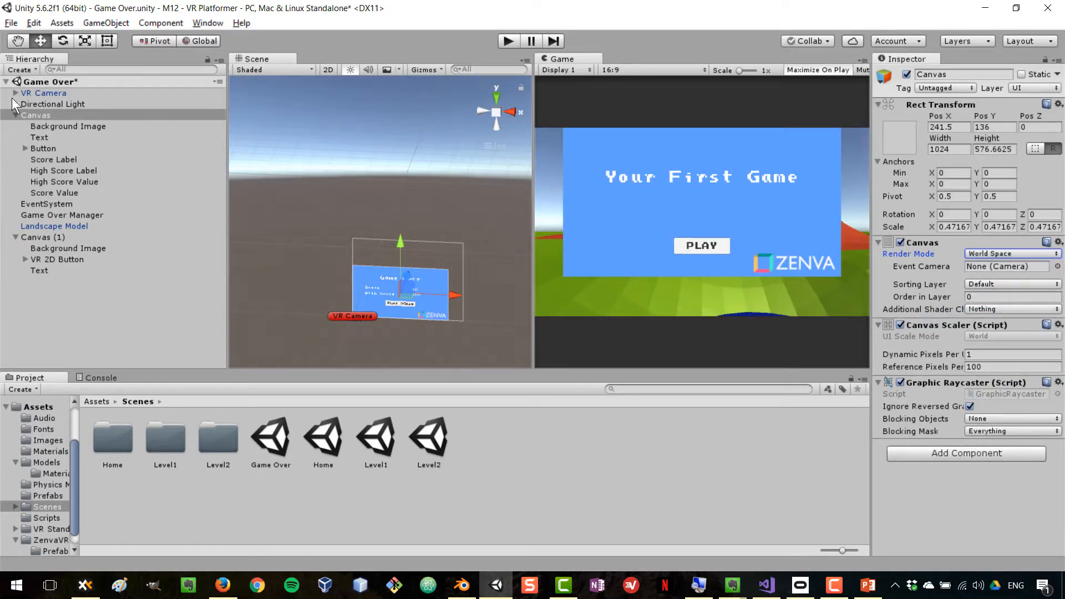
# Copy the Rect Transform component of Canvas (1) and paste its values onto the original Canvas.
pyautogui.click(42, 235)
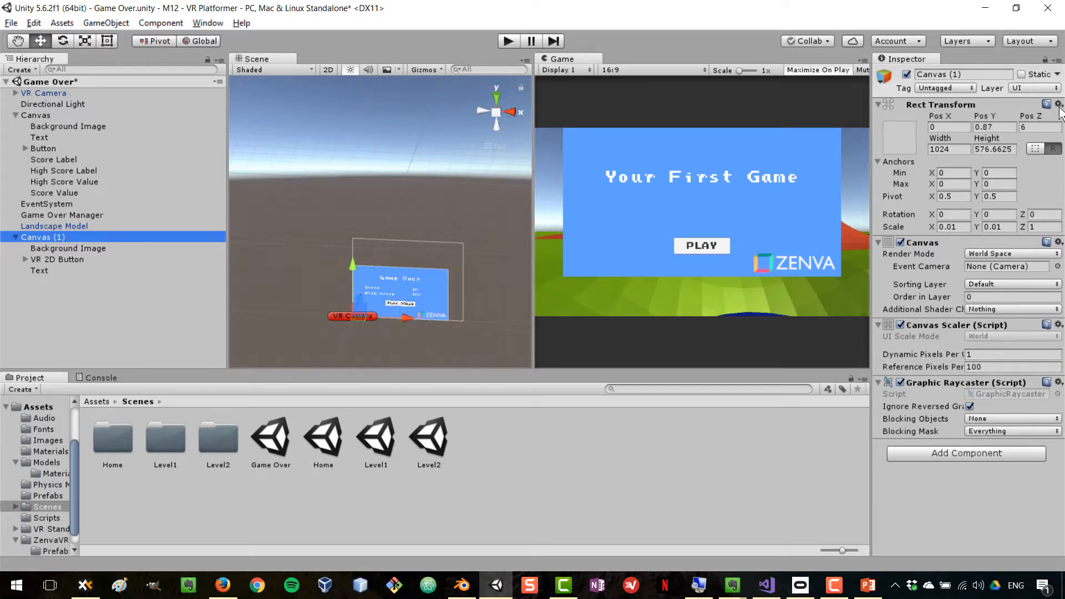
pyautogui.click(1059, 104)
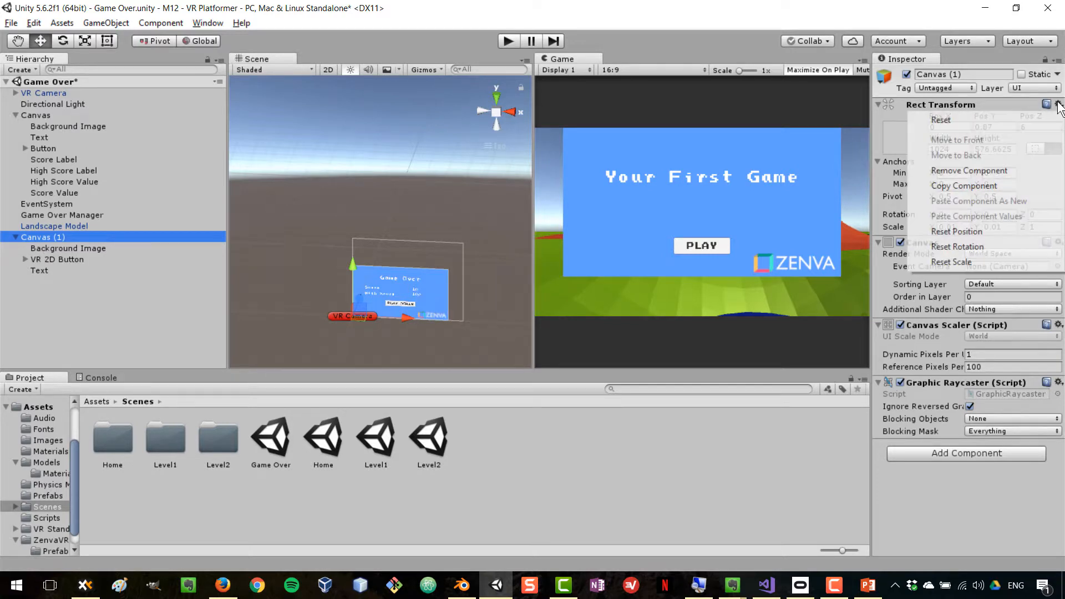
pyautogui.click(1030, 185)
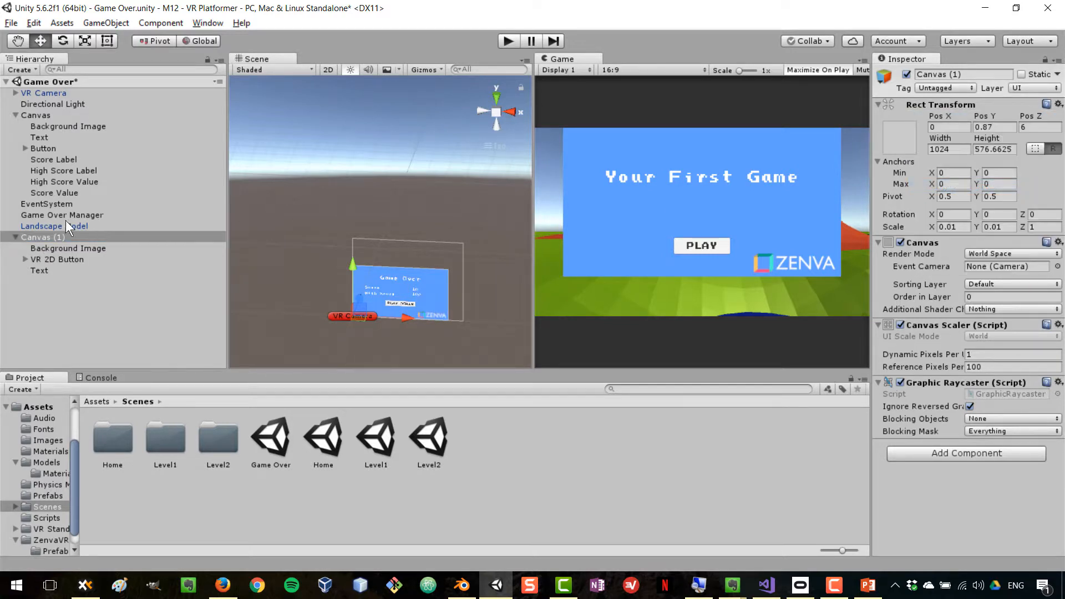
pyautogui.click(37, 115)
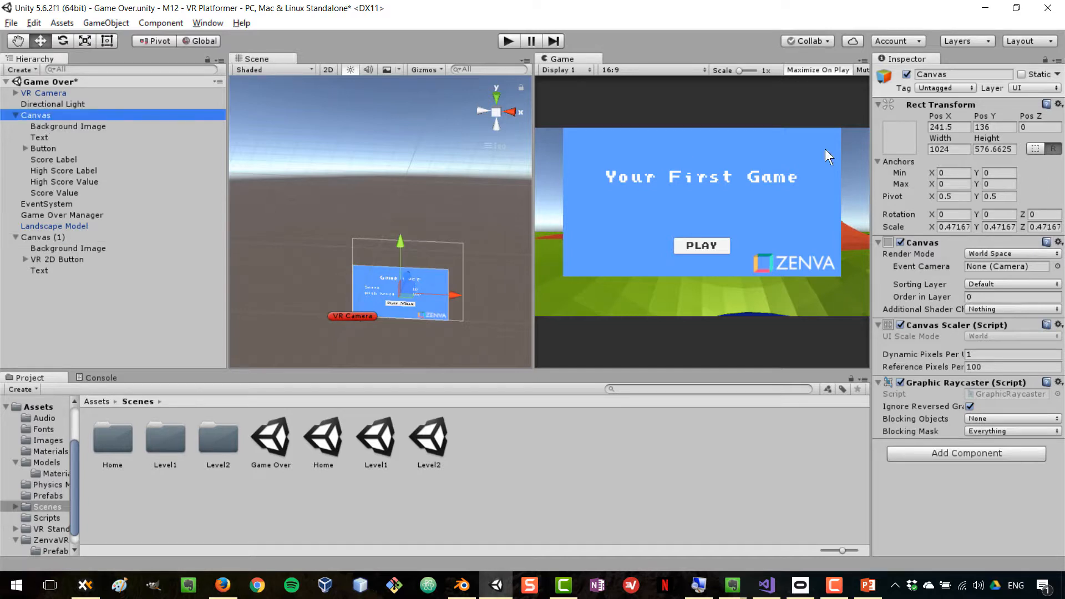
pyautogui.click(1057, 104)
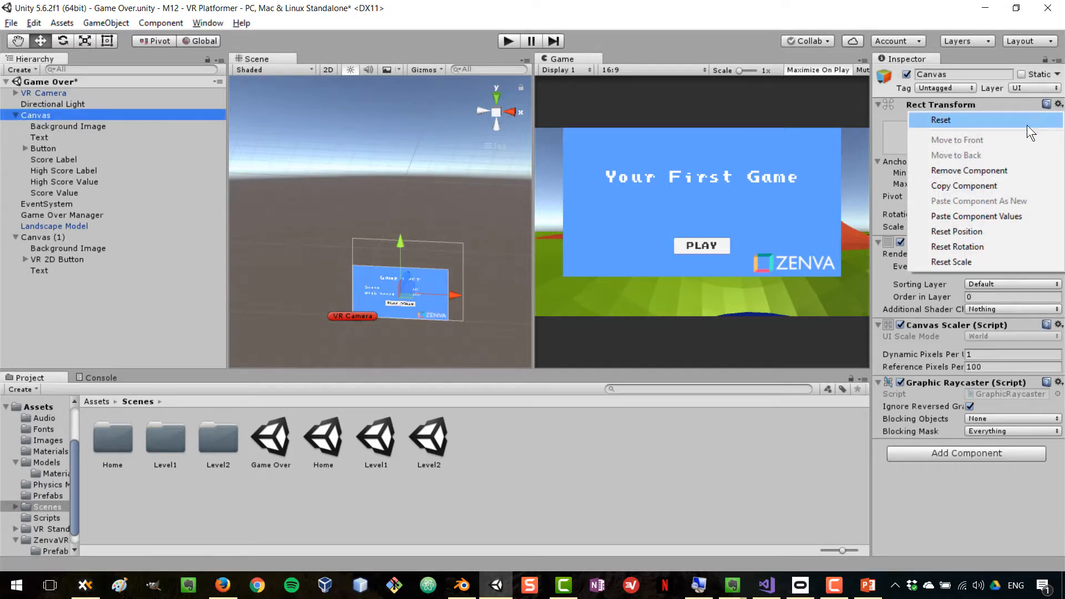
pyautogui.click(1017, 215)
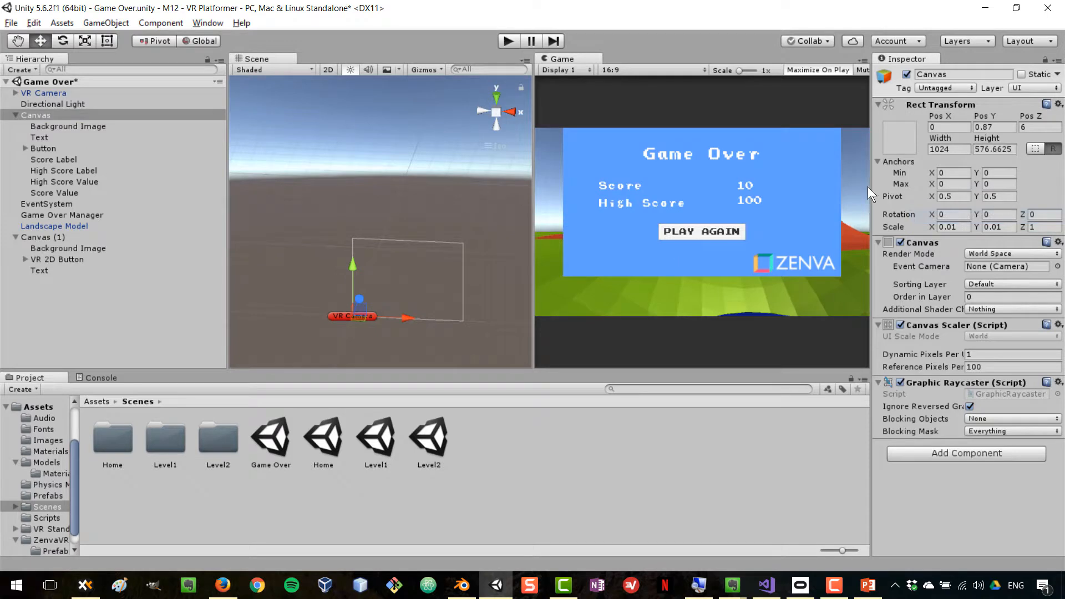
# Move the VR 2D Button from Canvas (1) into the original Canvas as its first child.
pyautogui.scroll(10, 354, 268)
pyautogui.moveTo(350, 267); pyautogui.dragTo(408, 92, button='middle')
pyautogui.scroll(10, 449, 165)
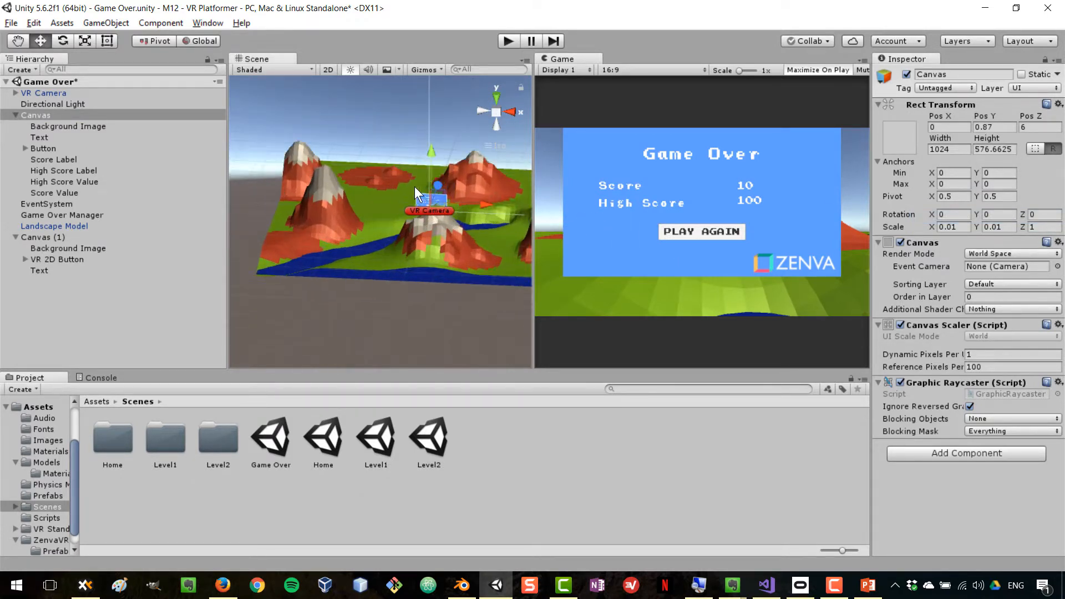
pyautogui.scroll(10, 407, 213)
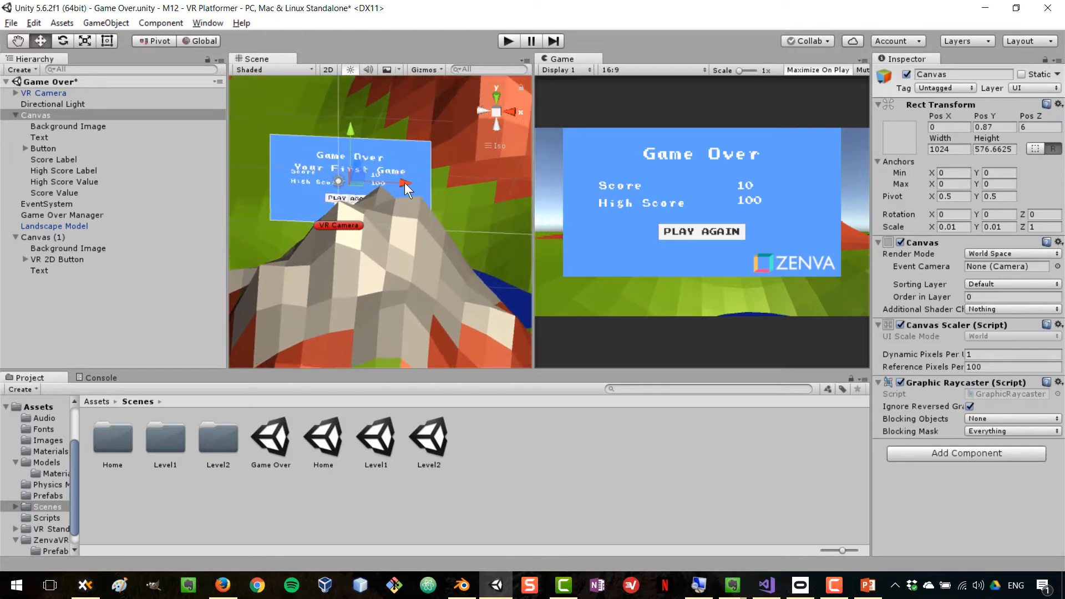
pyautogui.moveTo(384, 184); pyautogui.dragTo(403, 220, button='middle')
pyautogui.scroll(5, 400, 217)
pyautogui.scroll(-10, 401, 208)
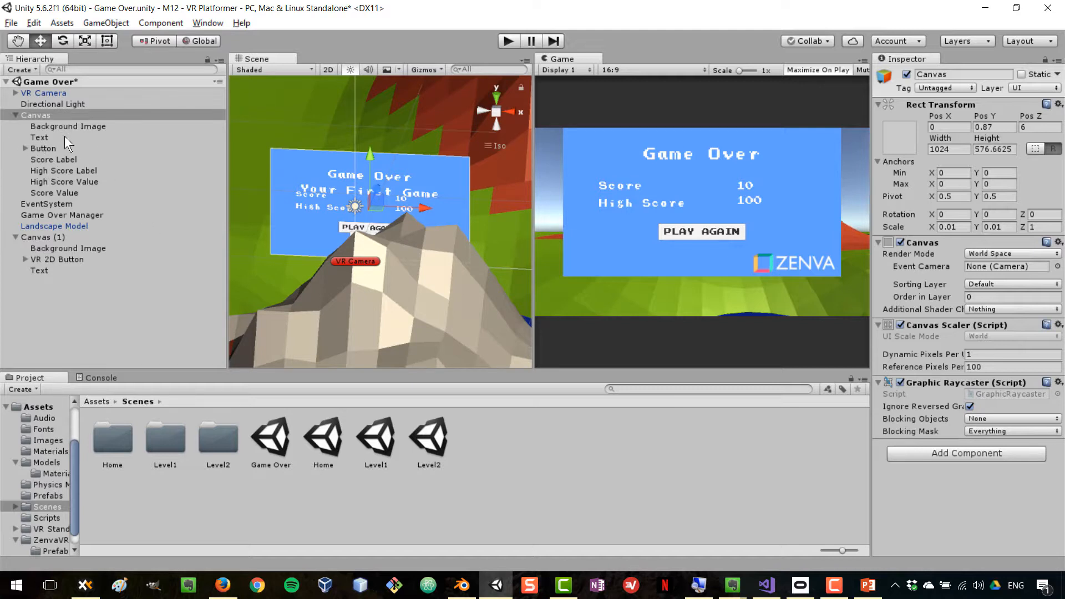
pyautogui.click(58, 259)
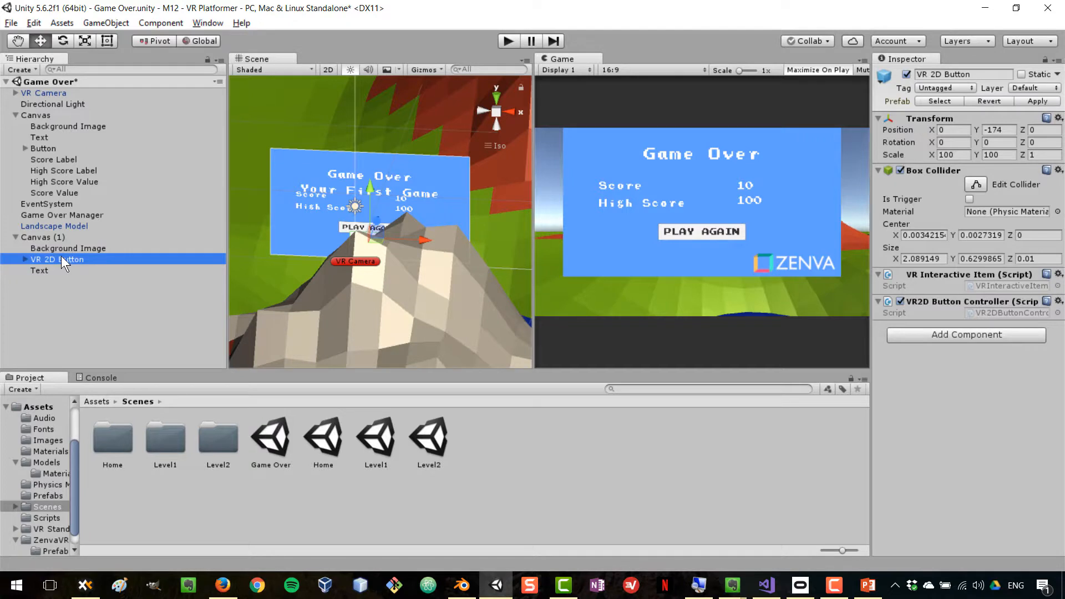
pyautogui.moveTo(58, 260); pyautogui.dragTo(66, 121)
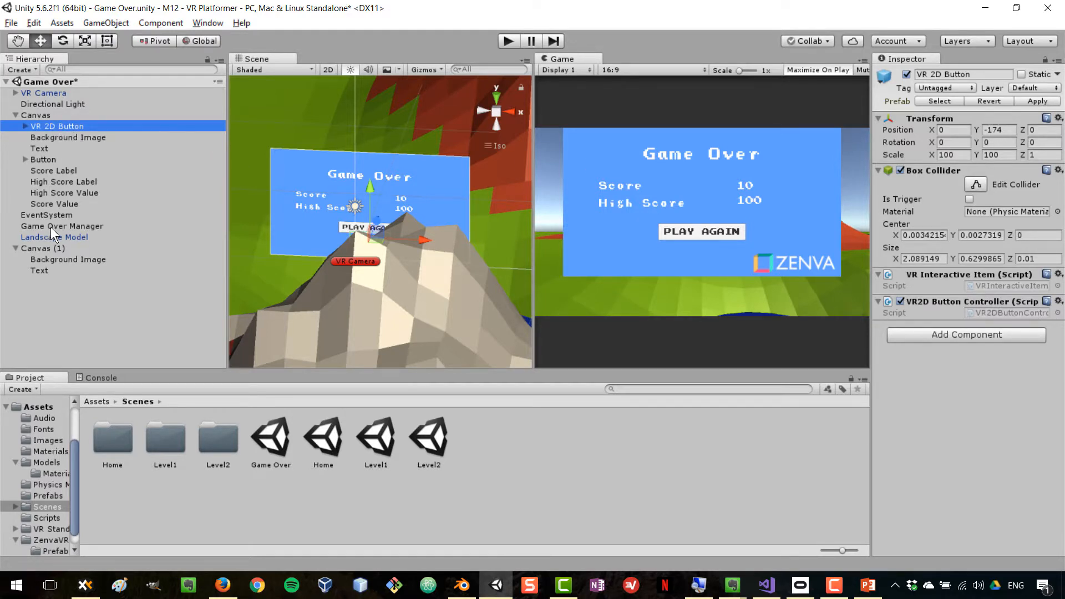
# Place VR 2D Button directly after Background Image in the original Canvas, and delete Canvas (1).
pyautogui.moveTo(49, 271)
pyautogui.mouseDown()
pyautogui.moveTo(67, 274)
pyautogui.moveTo(51, 265)
pyautogui.mouseUp()
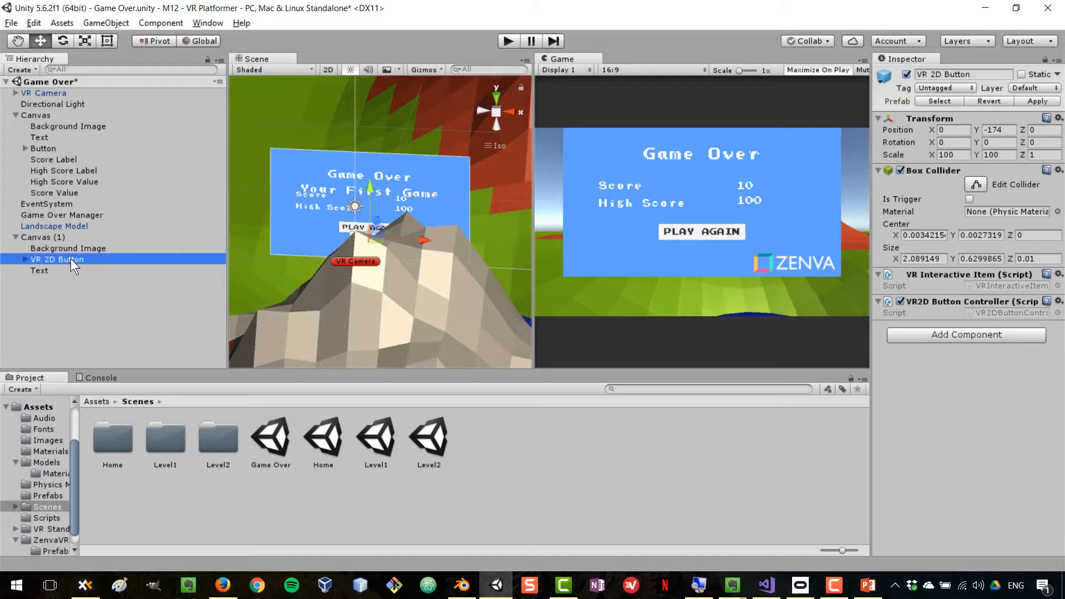
pyautogui.moveTo(72, 261); pyautogui.dragTo(71, 132)
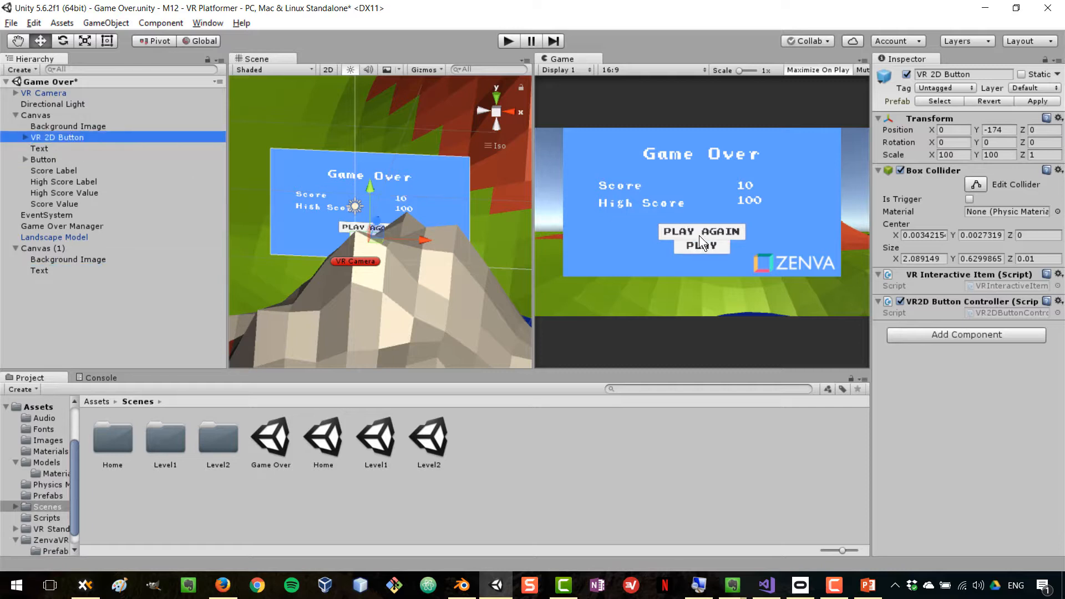
pyautogui.click(42, 247)
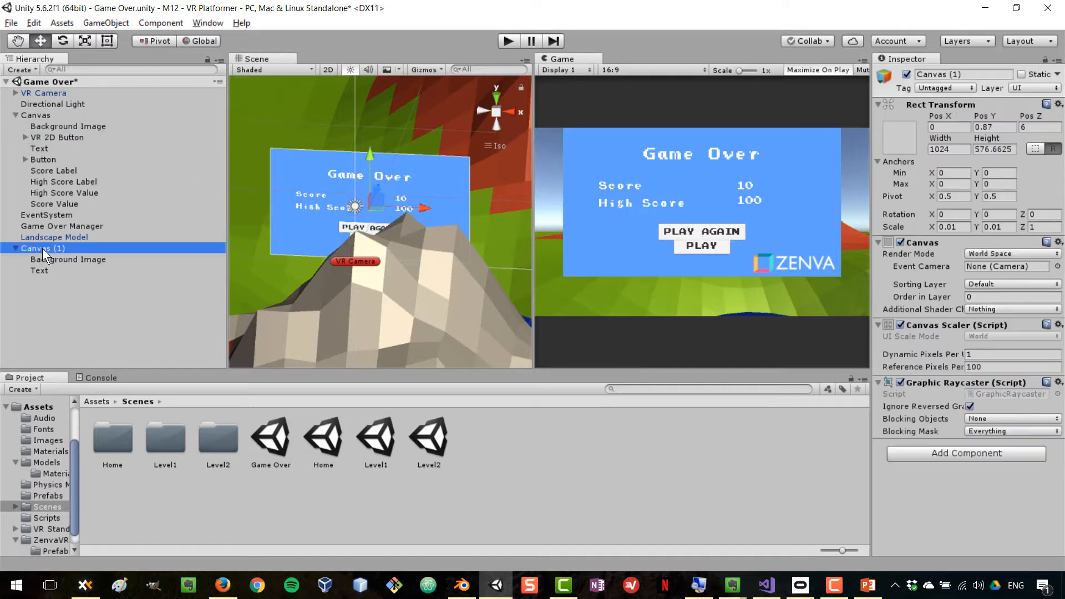
pyautogui.rightClick(41, 248)
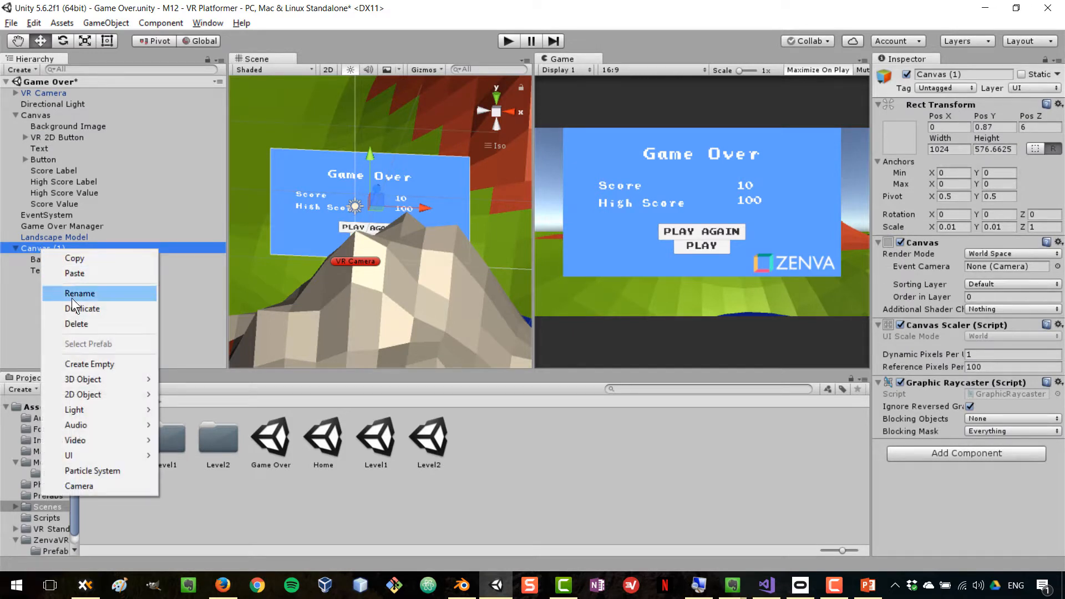
pyautogui.click(98, 324)
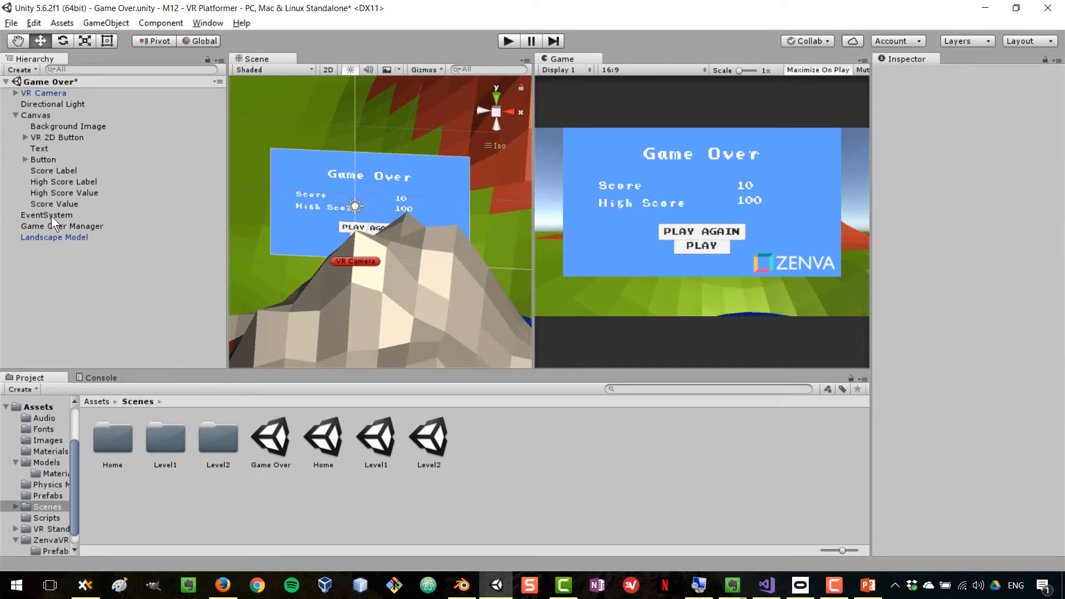
# Check the On Click event of the original Canvas's old Button, and delete that Button.
pyautogui.click(37, 116)
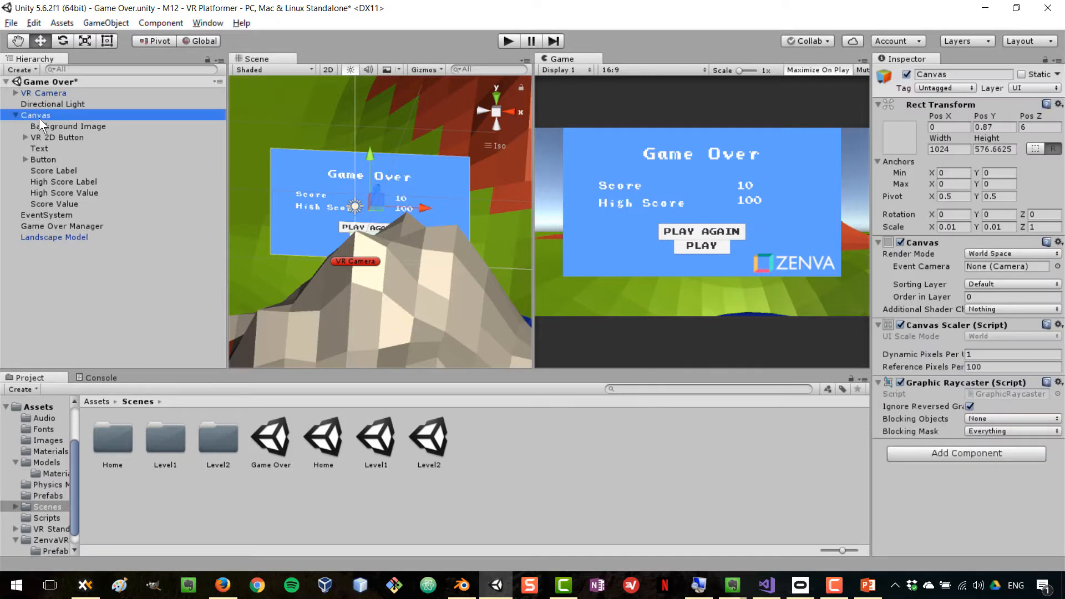
pyautogui.click(44, 159)
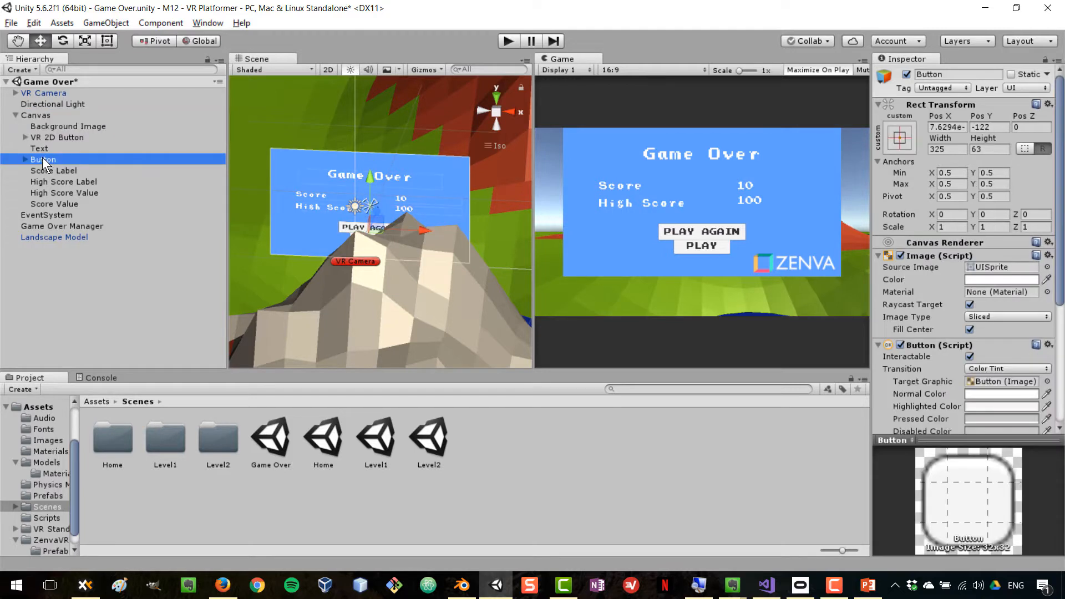
pyautogui.click(25, 159)
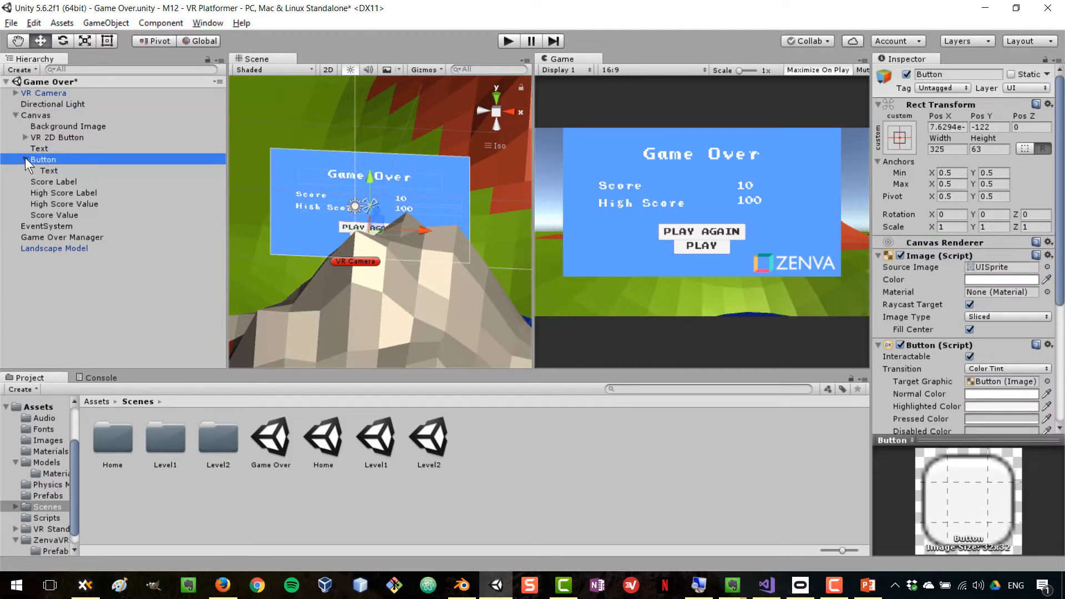
pyautogui.click(26, 159)
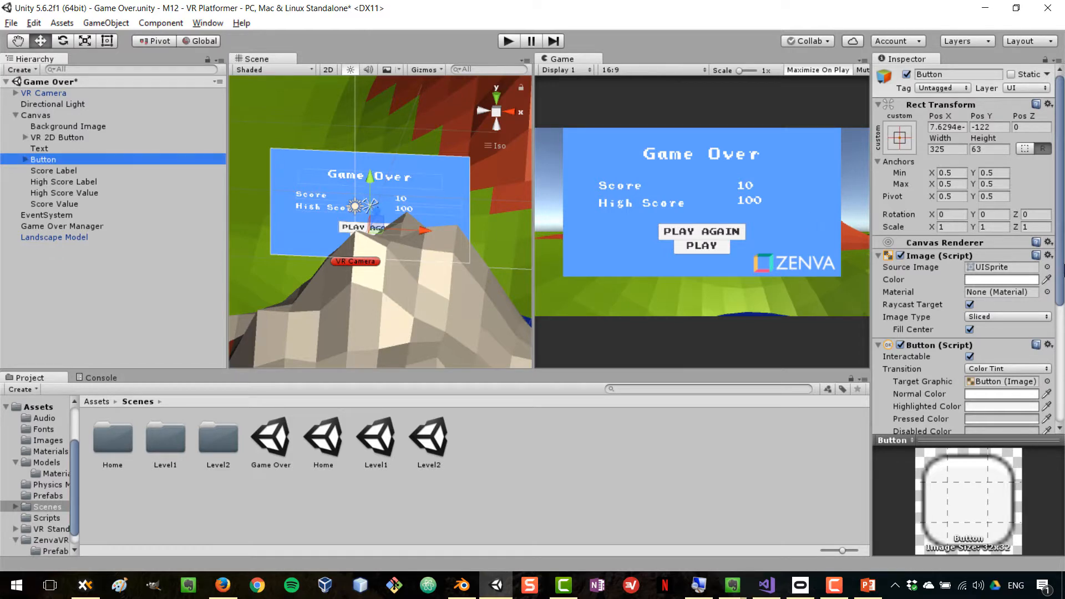
pyautogui.scroll(-5, 1025, 304)
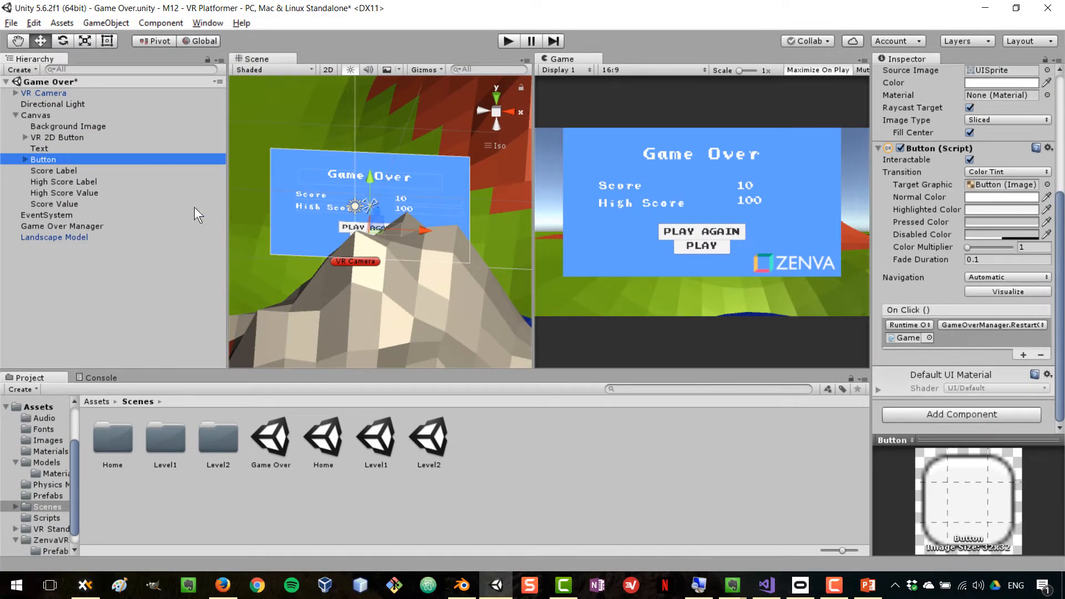
pyautogui.rightClick(41, 159)
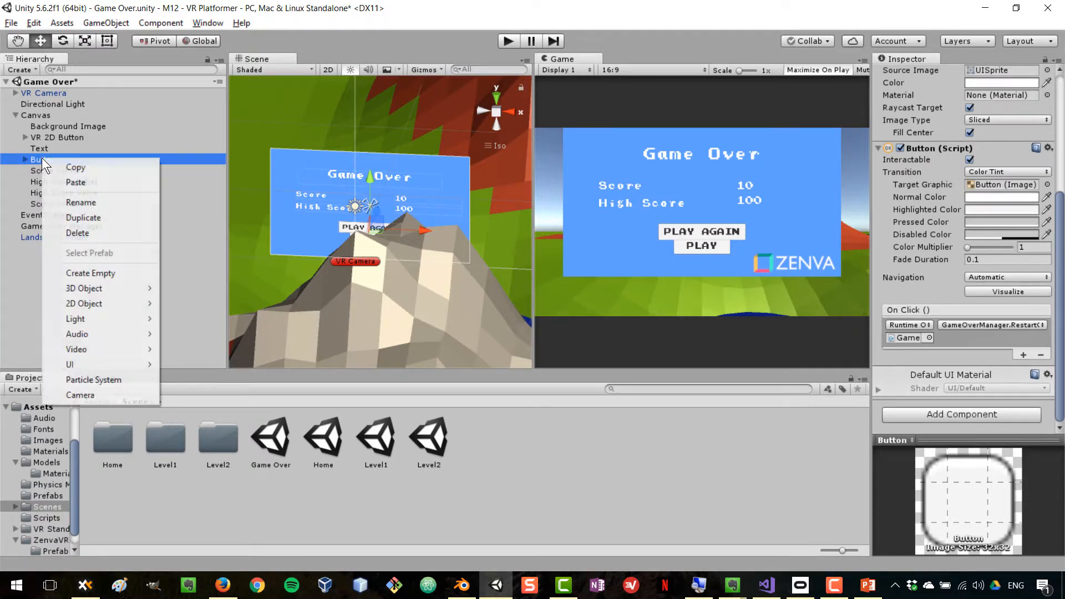
pyautogui.click(84, 232)
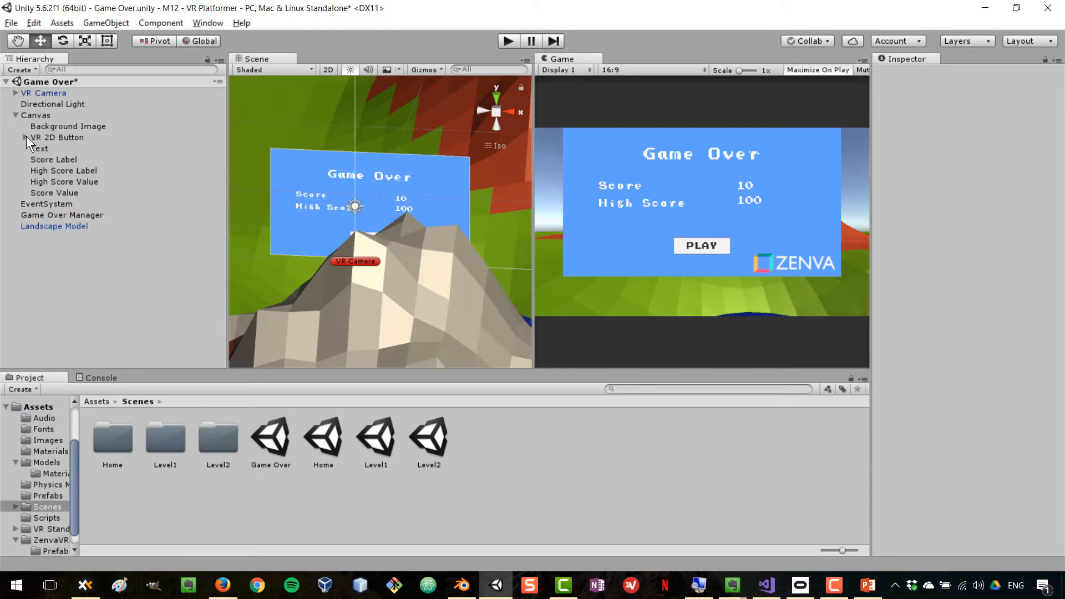
# Change the text of the Button nested in VR 2D Button to "PLAY AGAIN".
pyautogui.click(25, 137)
pyautogui.click(46, 137)
pyautogui.click(48, 147)
pyautogui.click(35, 148)
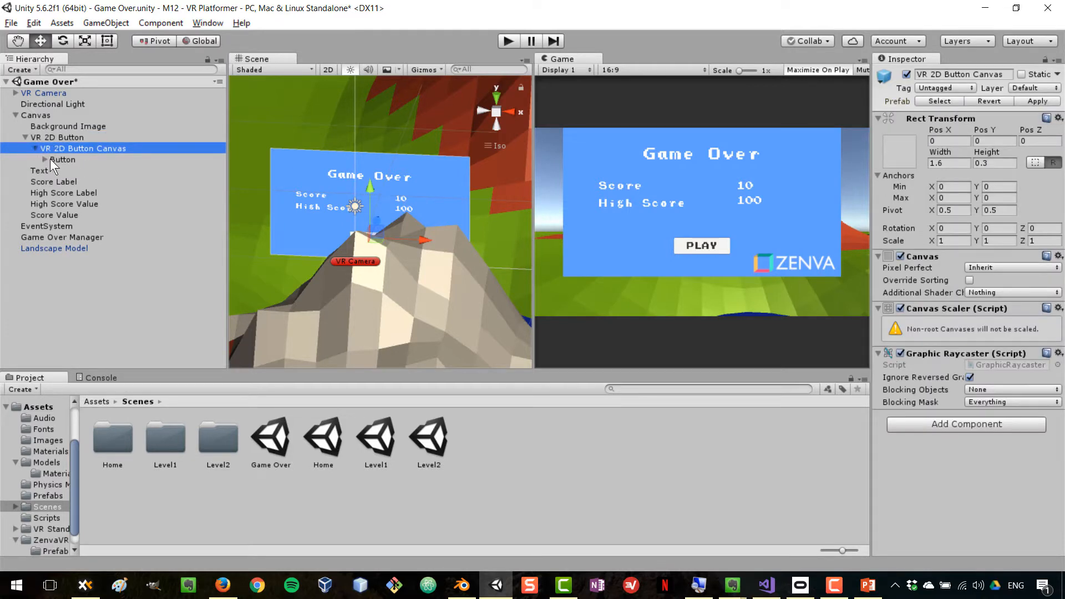
pyautogui.click(59, 161)
pyautogui.scroll(-5, 992, 289)
pyautogui.scroll(5, 991, 295)
pyautogui.click(45, 160)
pyautogui.click(68, 171)
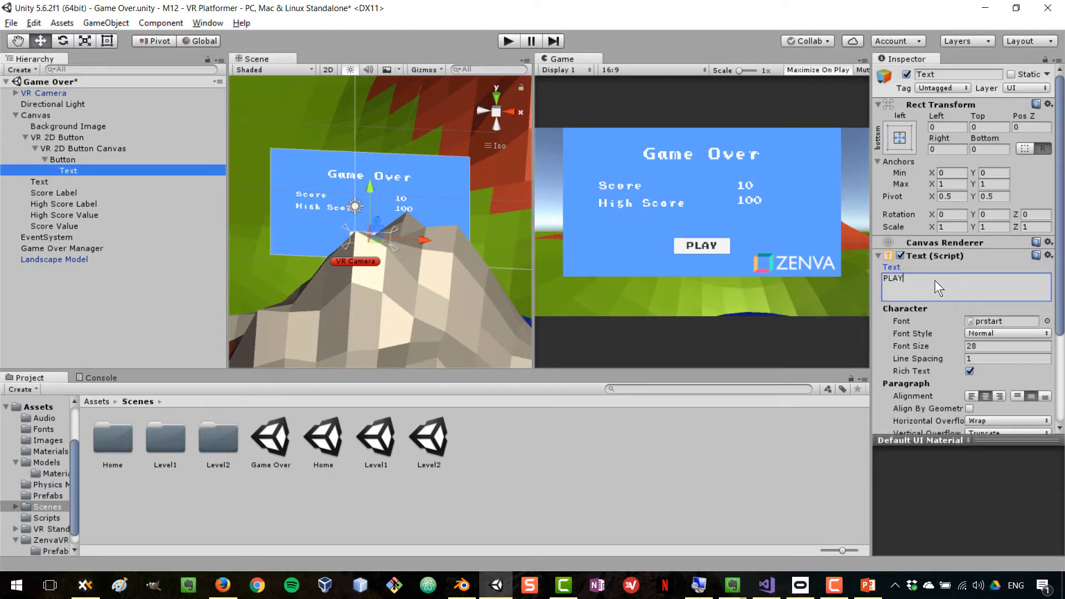
pyautogui.click(926, 278)
pyautogui.click(926, 278)
pyautogui.write('AGAIN')
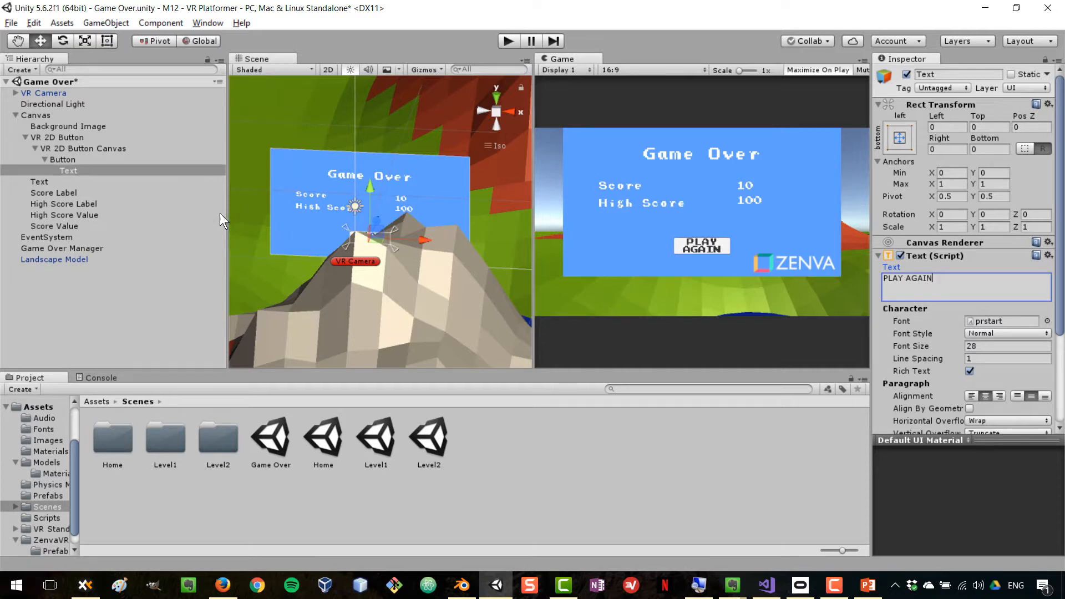
# Widen VR 2D Button Canvas to about 2.18 with the Rect tool by extending its right edge.
pyautogui.click(62, 160)
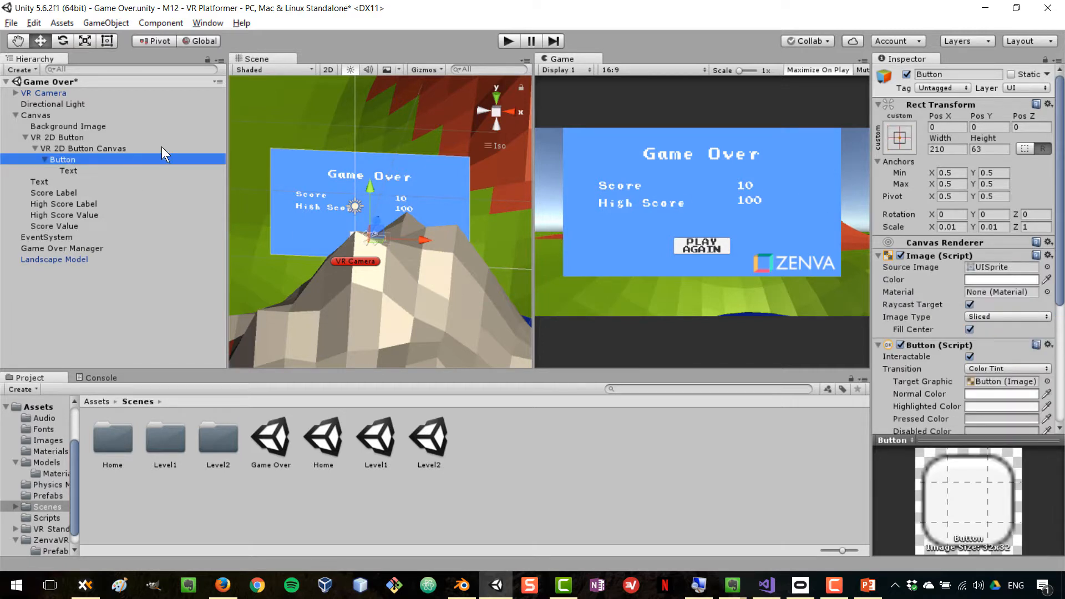
pyautogui.click(1027, 145)
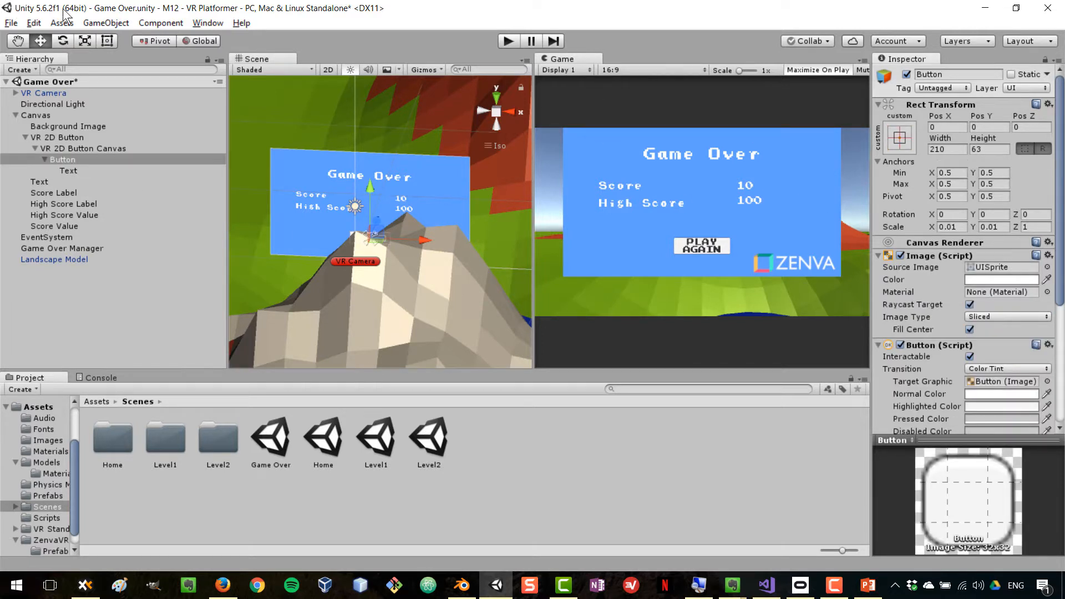
pyautogui.click(106, 41)
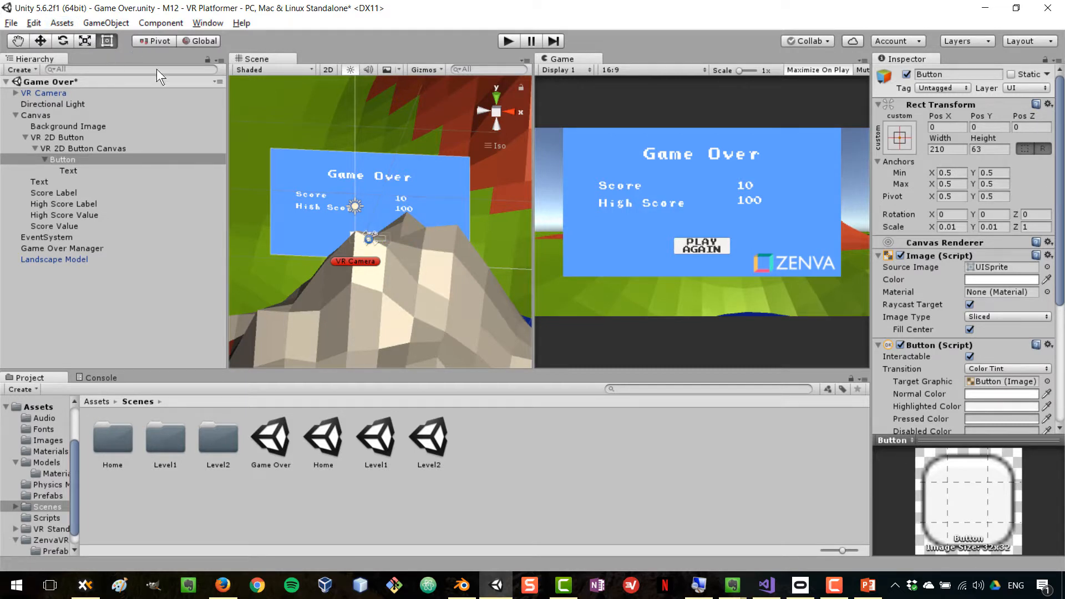
pyautogui.press('f')
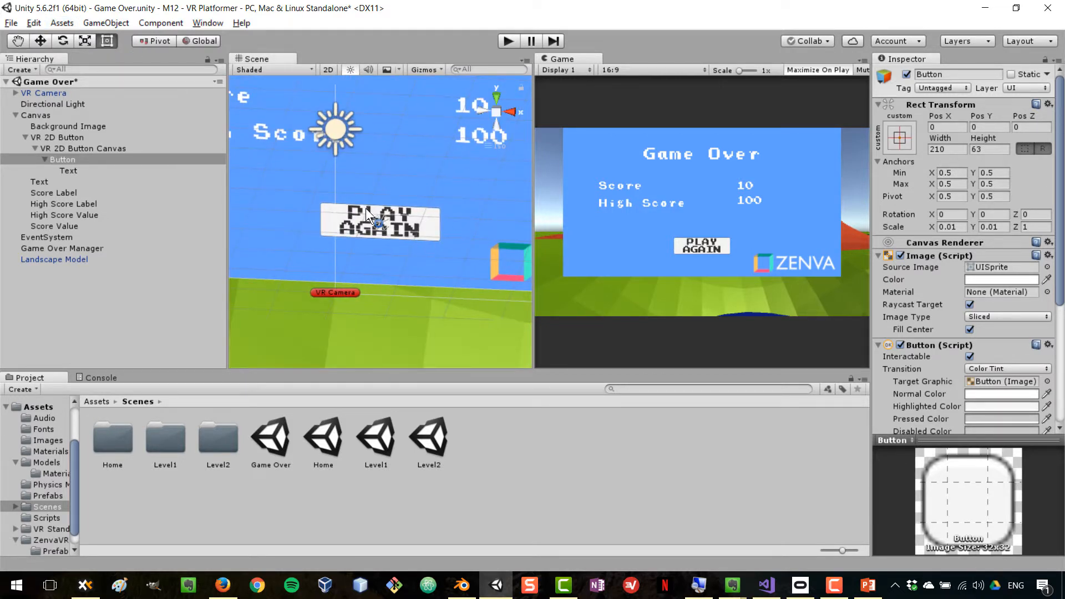
pyautogui.click(81, 149)
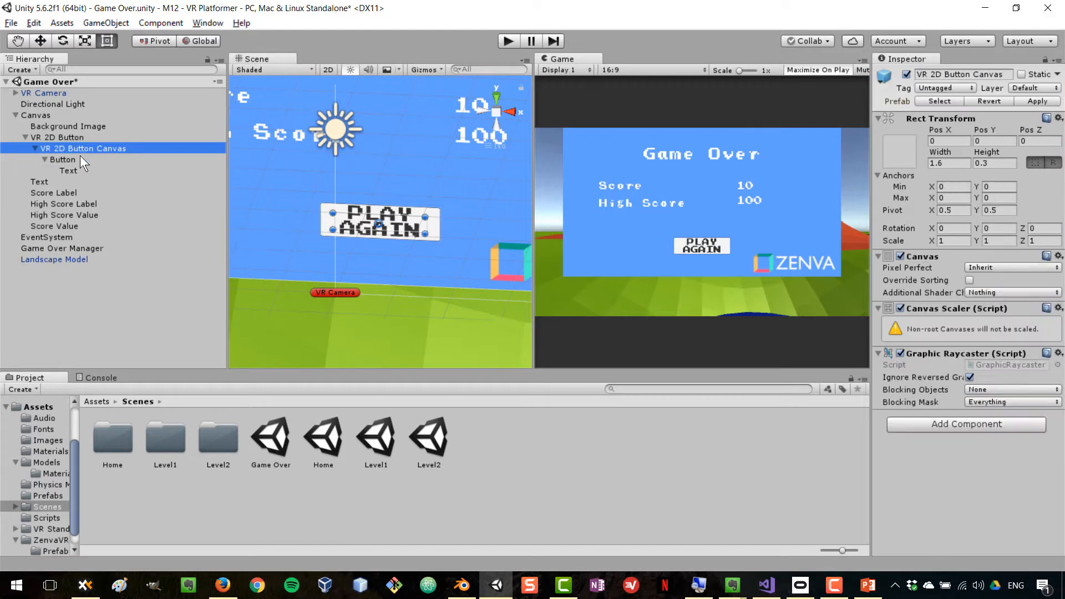
pyautogui.click(62, 160)
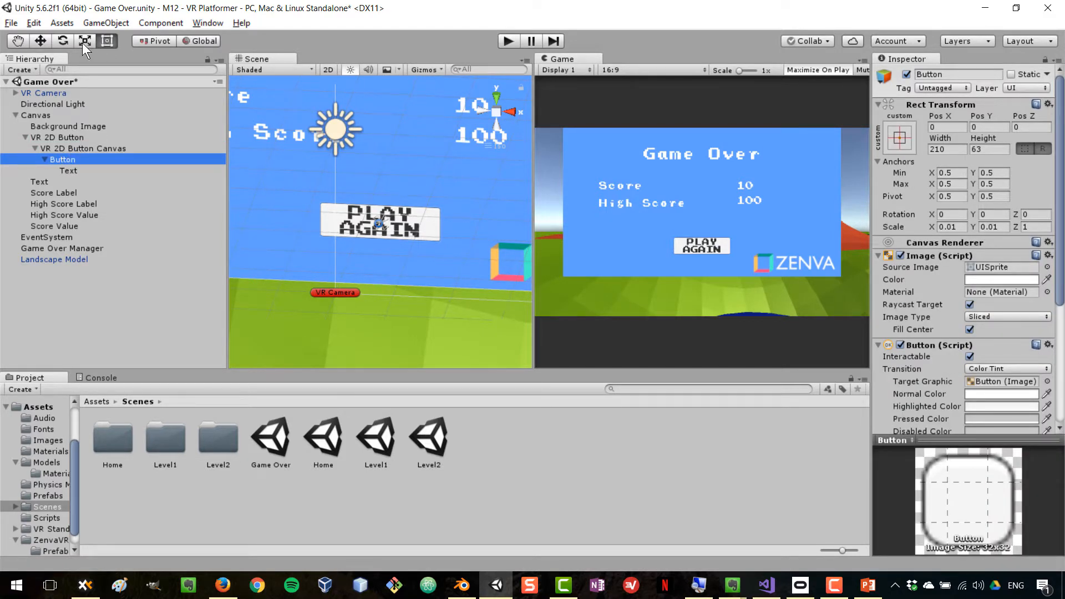
pyautogui.click(83, 148)
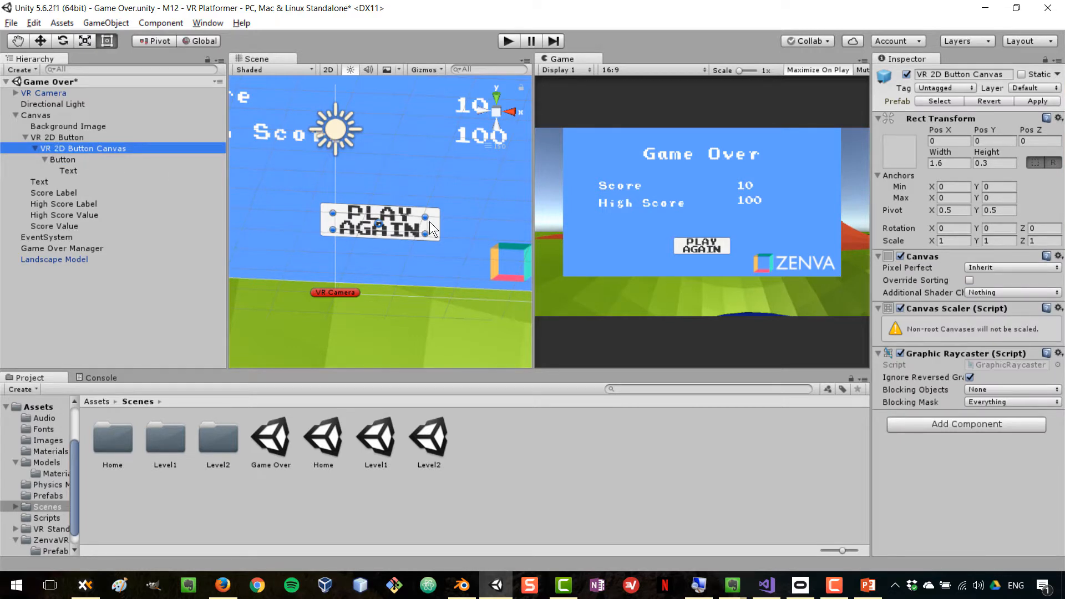
pyautogui.moveTo(427, 221); pyautogui.dragTo(464, 225)
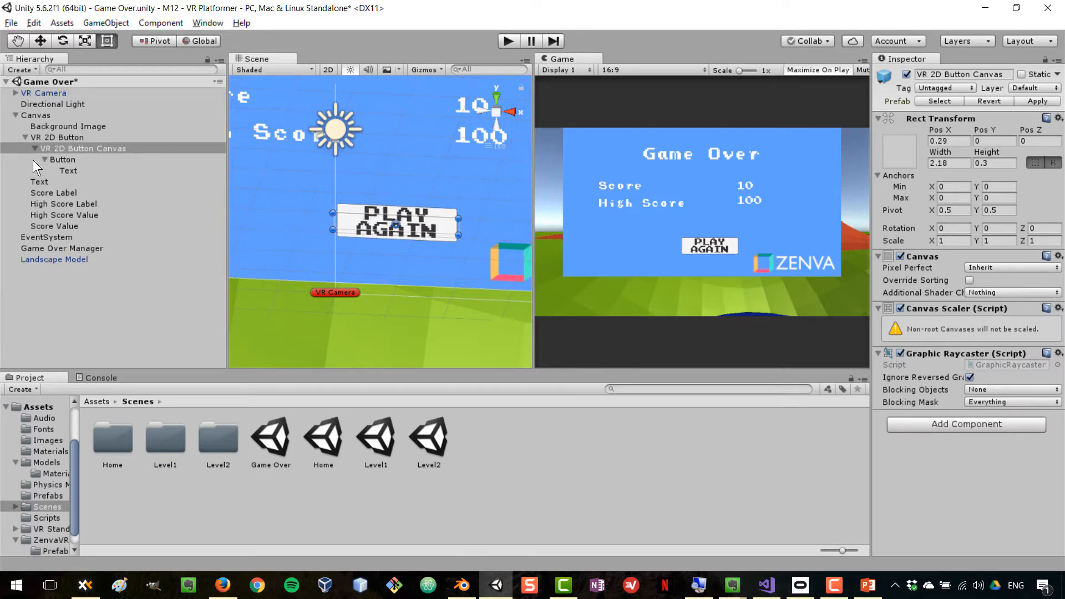
# Widen the nested Button to about 344 so PLAY AGAIN fits on one line, and move it to about X -0.42, Y 0.34.
pyautogui.click(63, 160)
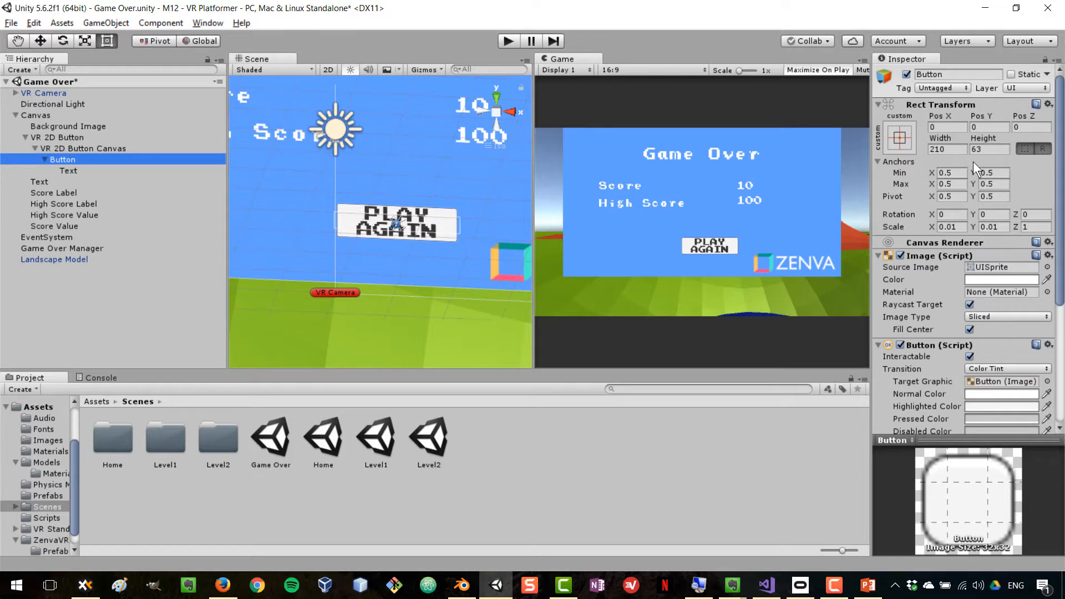
pyautogui.click(955, 150)
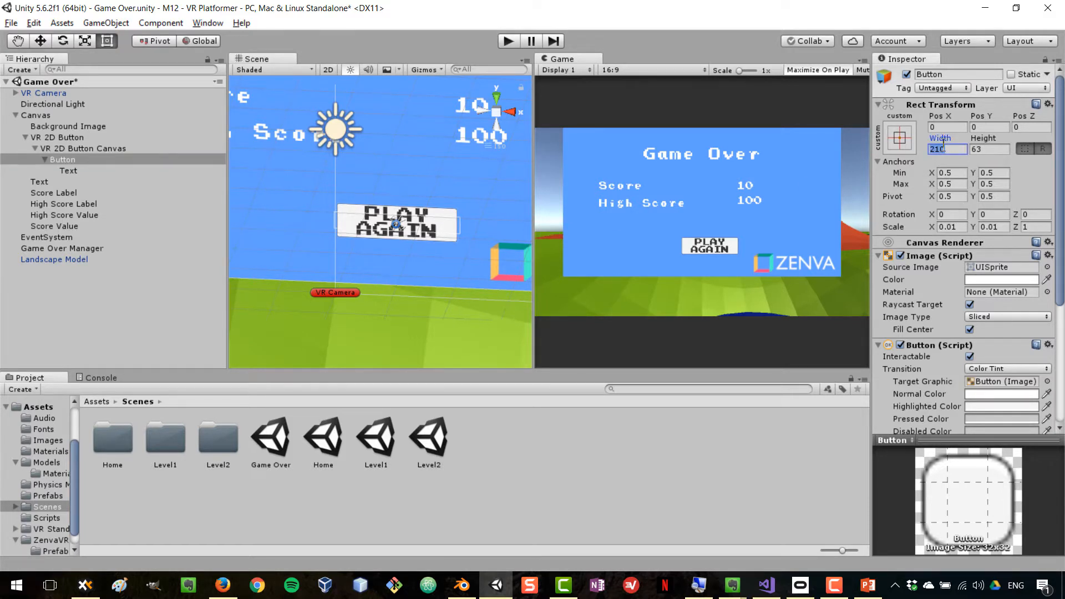
pyautogui.click(1025, 148)
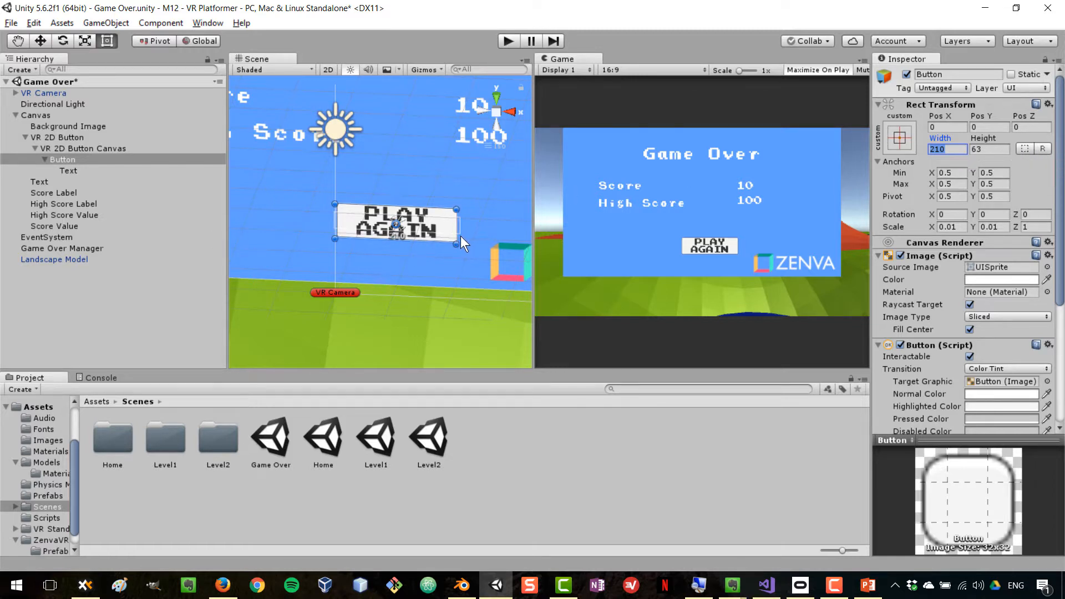
pyautogui.moveTo(459, 236); pyautogui.dragTo(493, 240)
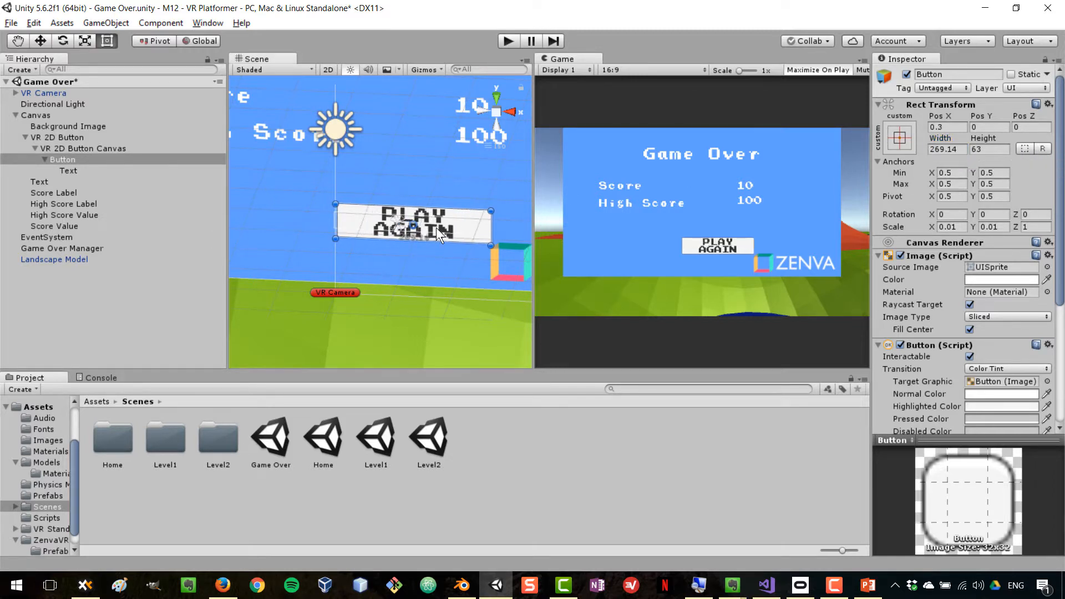
pyautogui.moveTo(339, 216); pyautogui.dragTo(293, 204)
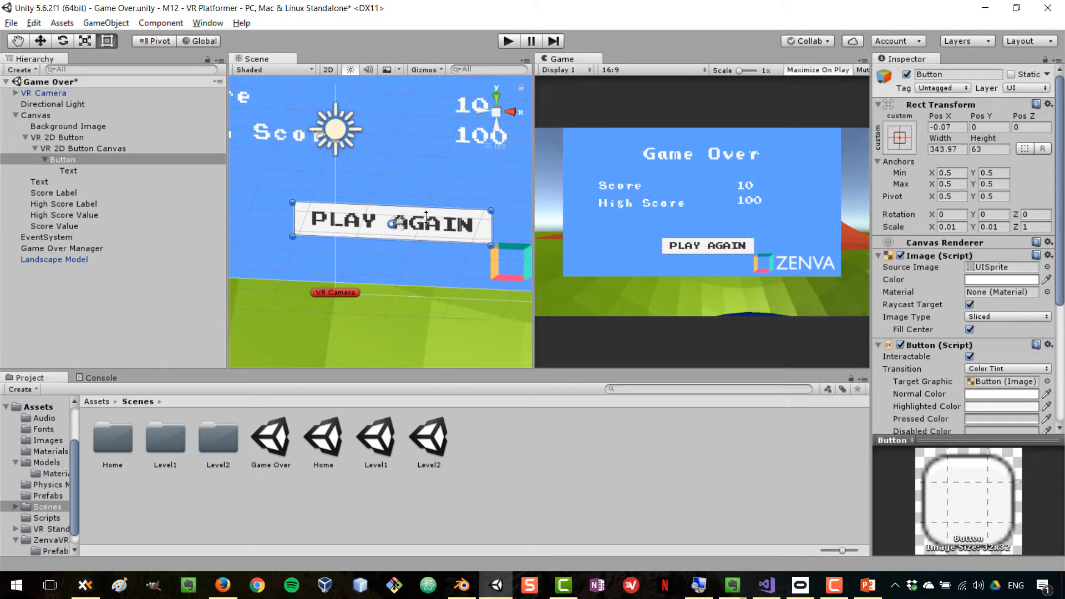
pyautogui.moveTo(424, 221); pyautogui.dragTo(402, 202)
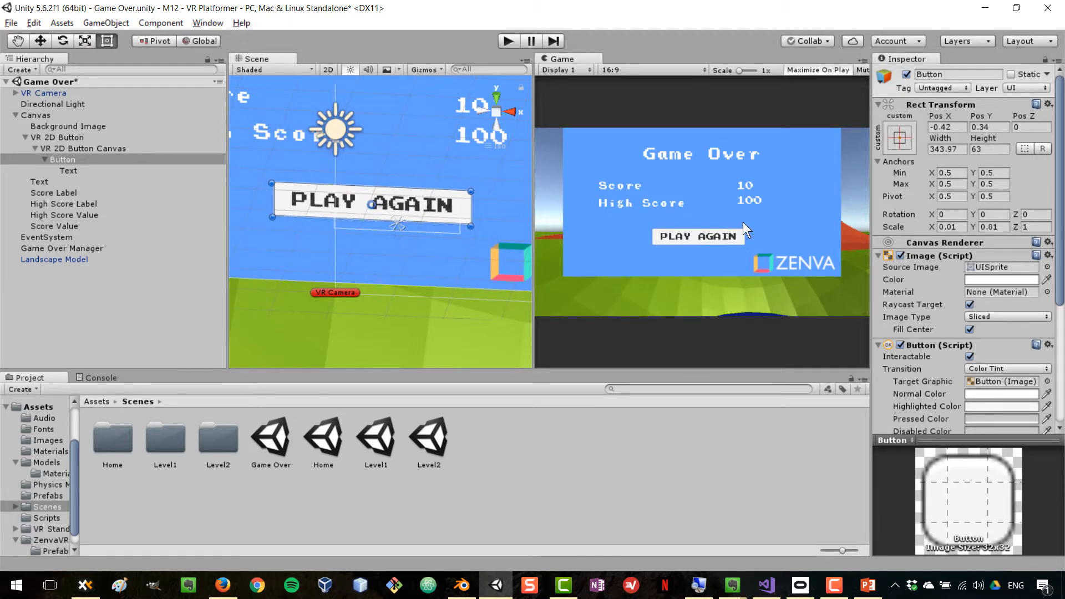
# Assign Game Over Manager to the nested Button's On Click event and choose GameOverManager's RestartGame () function.
pyautogui.scroll(-5, 992, 241)
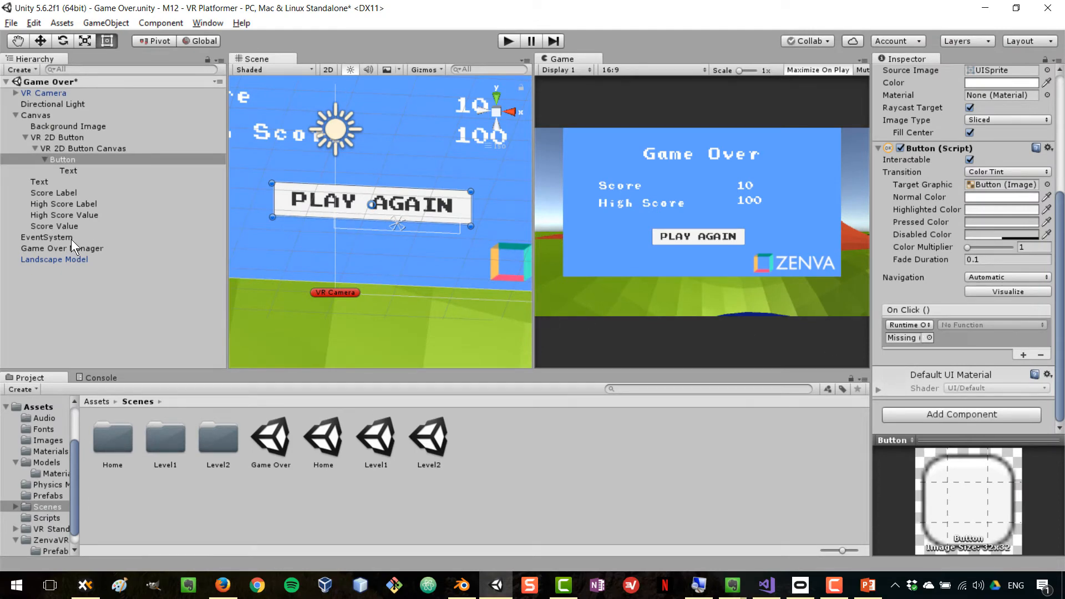
pyautogui.click(81, 248)
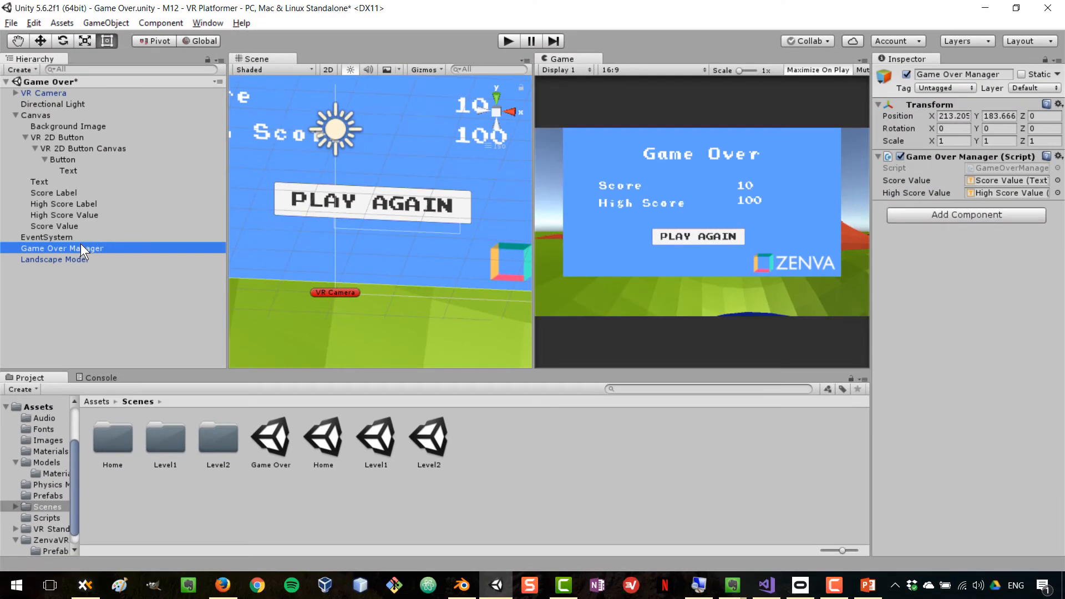
pyautogui.click(59, 160)
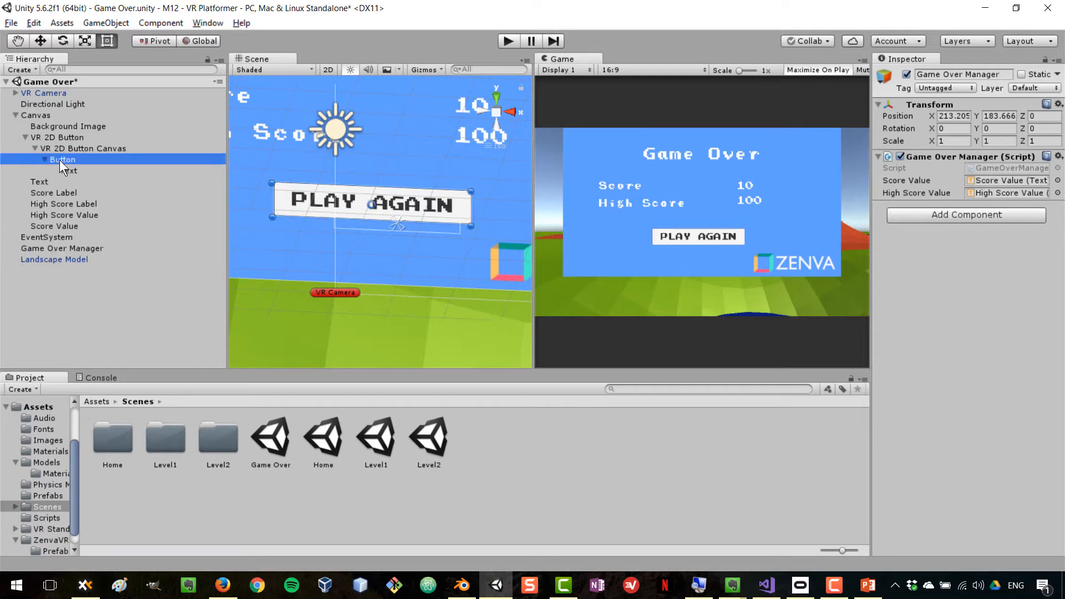
pyautogui.moveTo(58, 244); pyautogui.dragTo(909, 391)
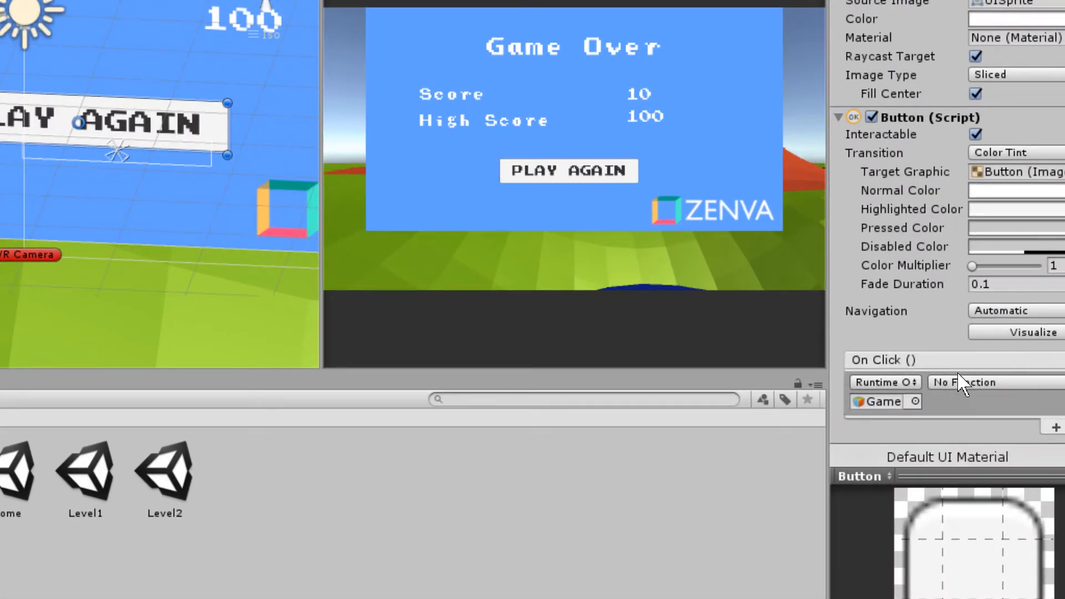
pyautogui.click(946, 378)
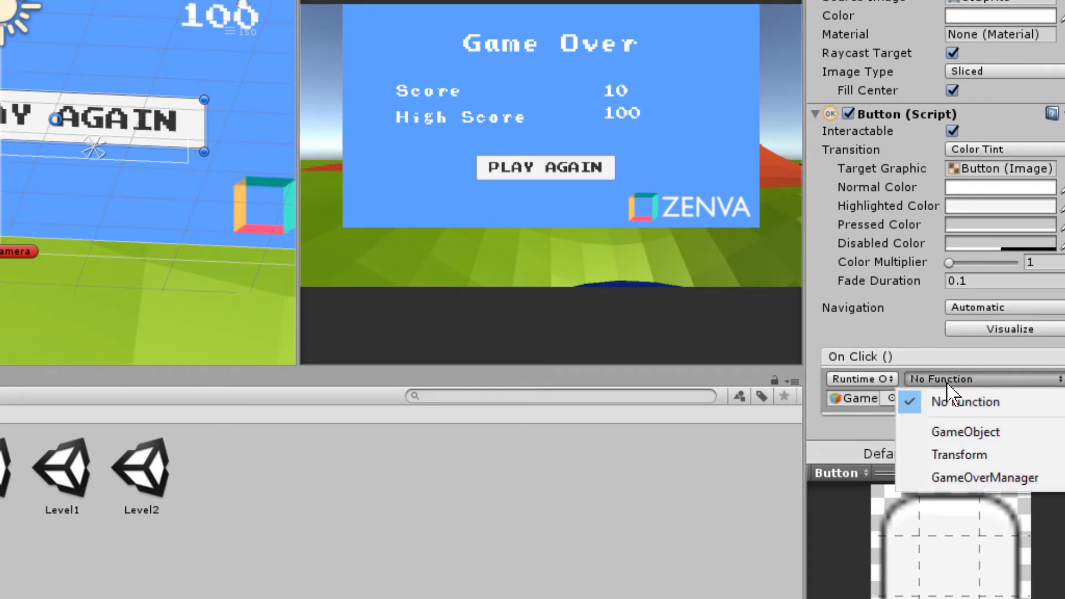
pyautogui.moveTo(970, 487)
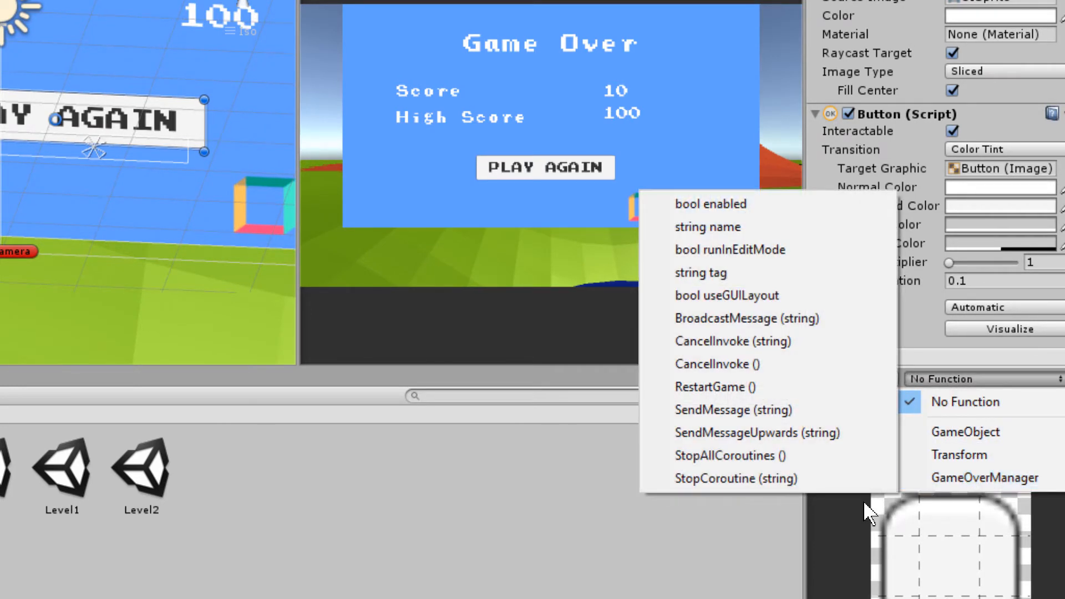
pyautogui.moveTo(934, 487)
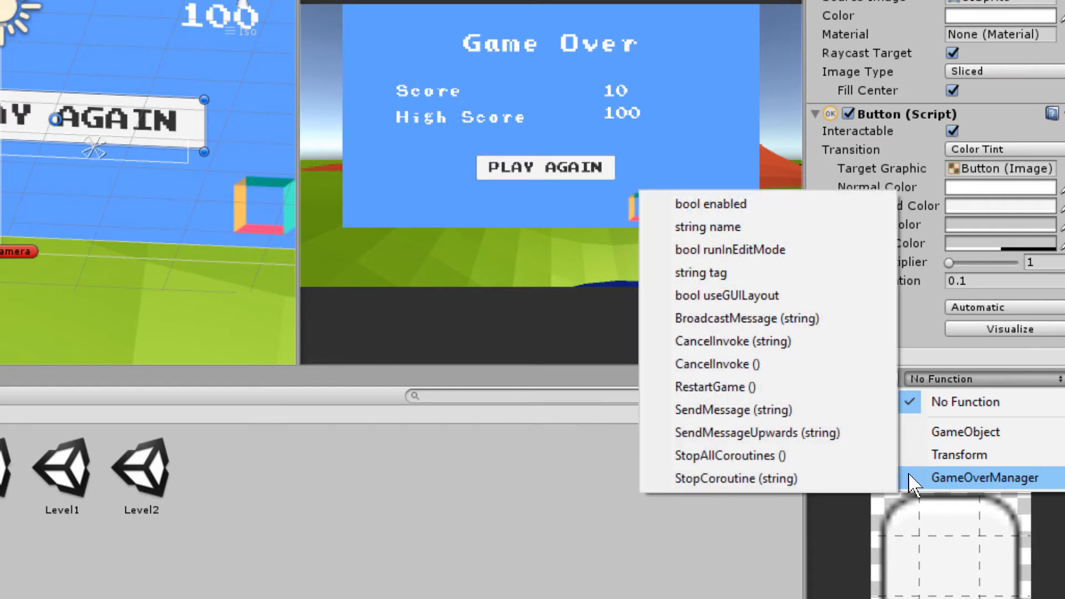
pyautogui.click(766, 389)
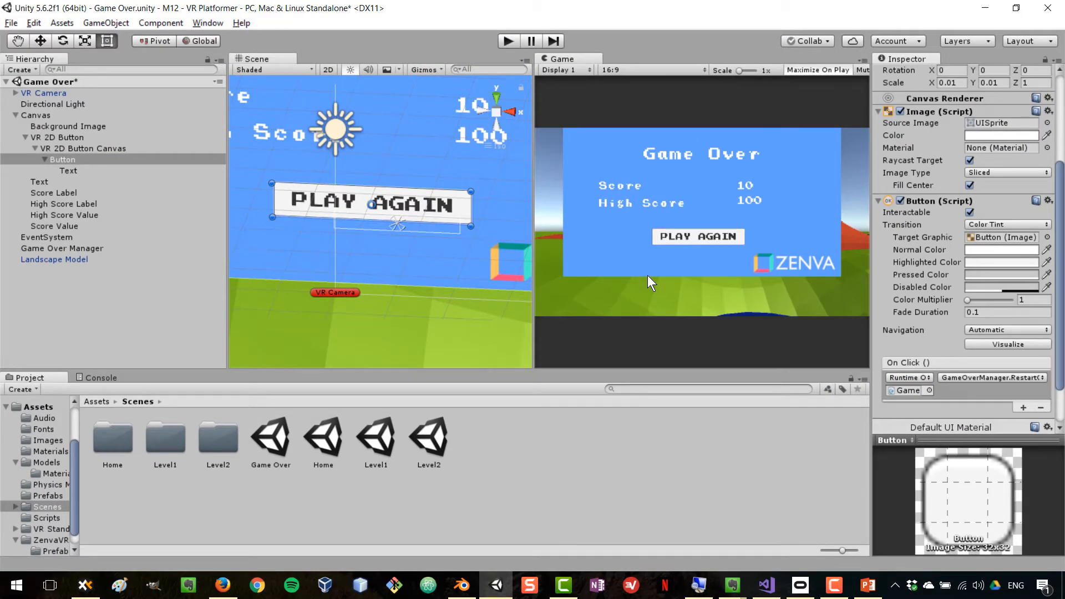
# Select Game Over Manager, test the Game Over scene in play mode, and stop the run.
pyautogui.click(129, 297)
pyautogui.click(52, 247)
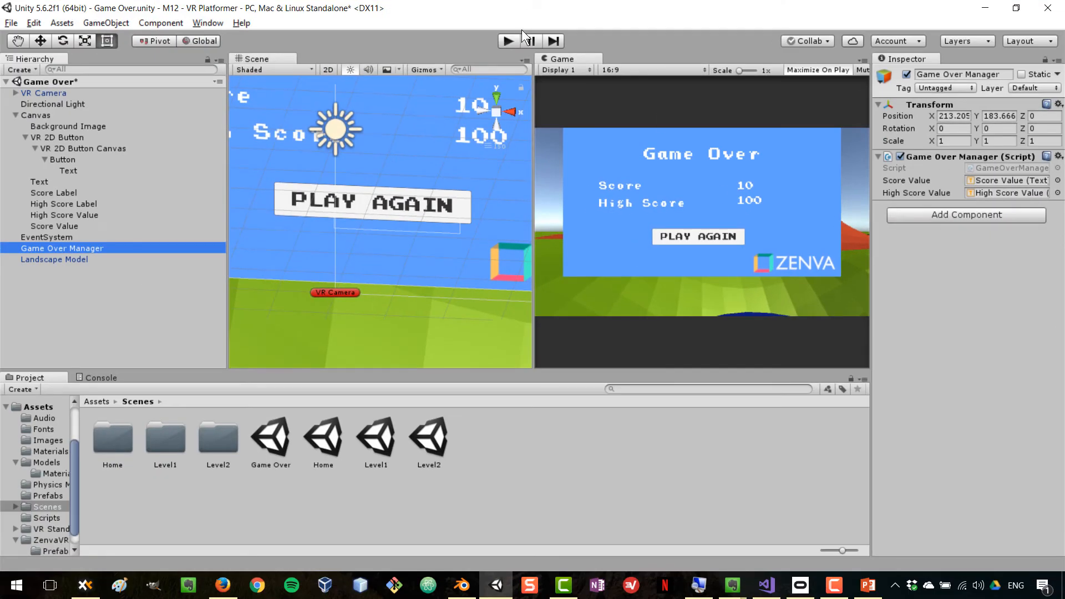
pyautogui.click(513, 41)
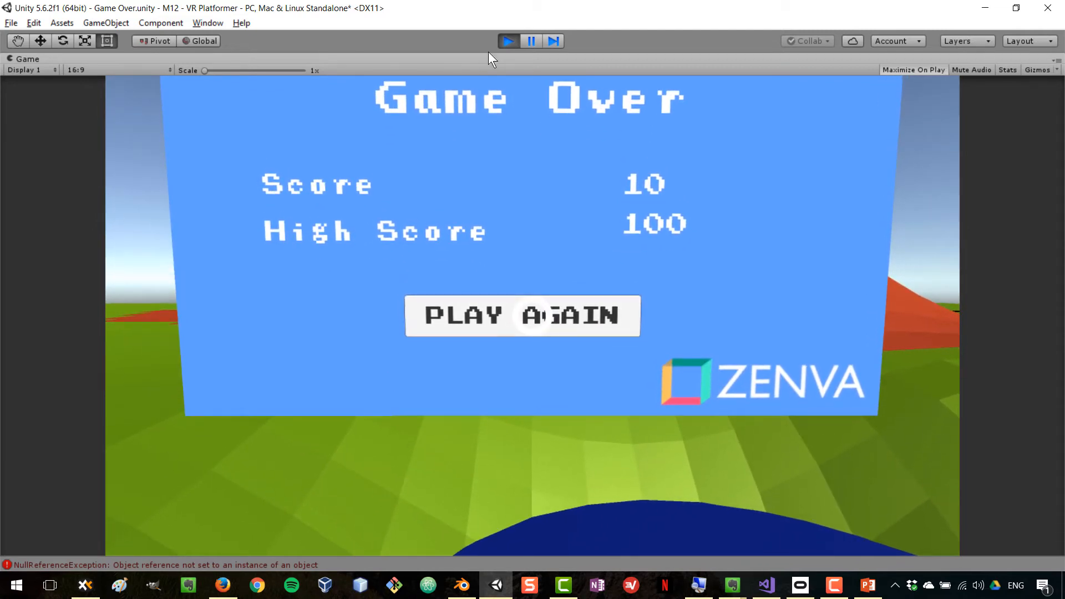
pyautogui.click(508, 39)
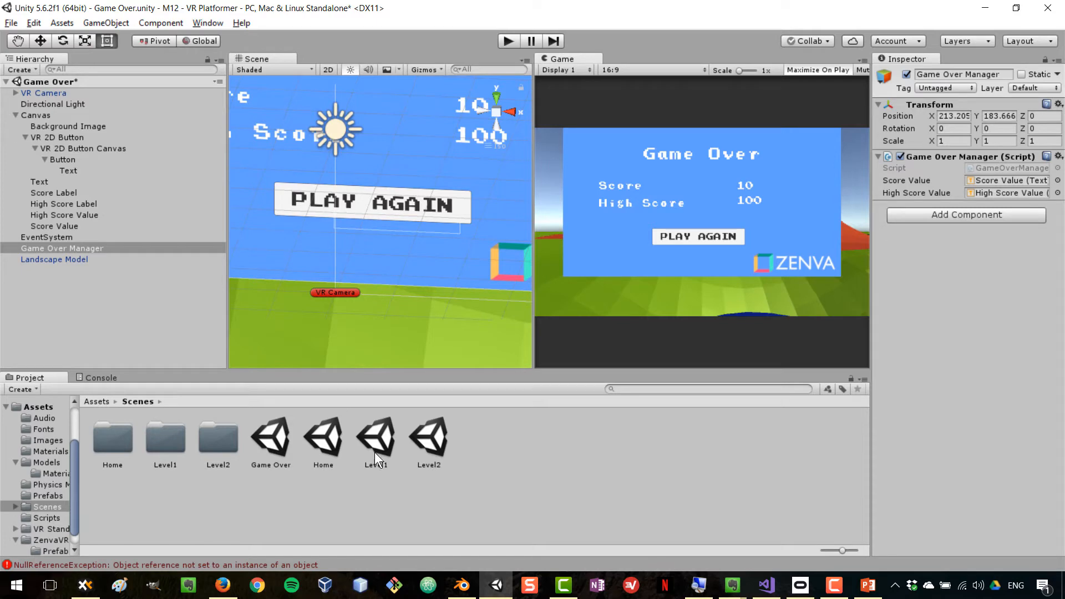
# Save the Game Over scene while opening Home, and play-test from Home through the PLAY AGAIN button.
pyautogui.doubleClick(322, 434)
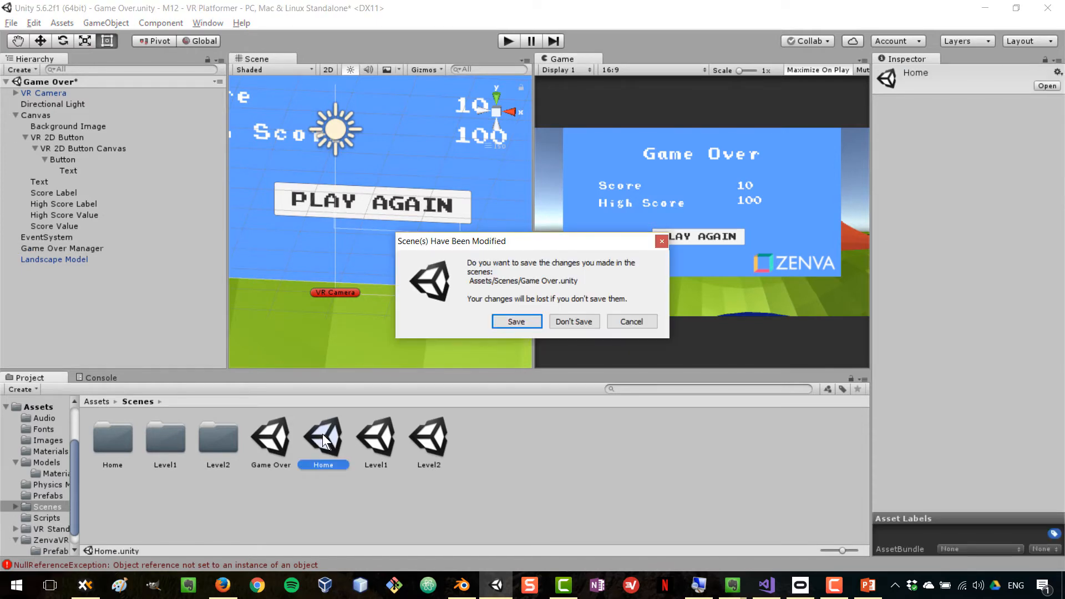
pyautogui.click(518, 321)
pyautogui.click(509, 42)
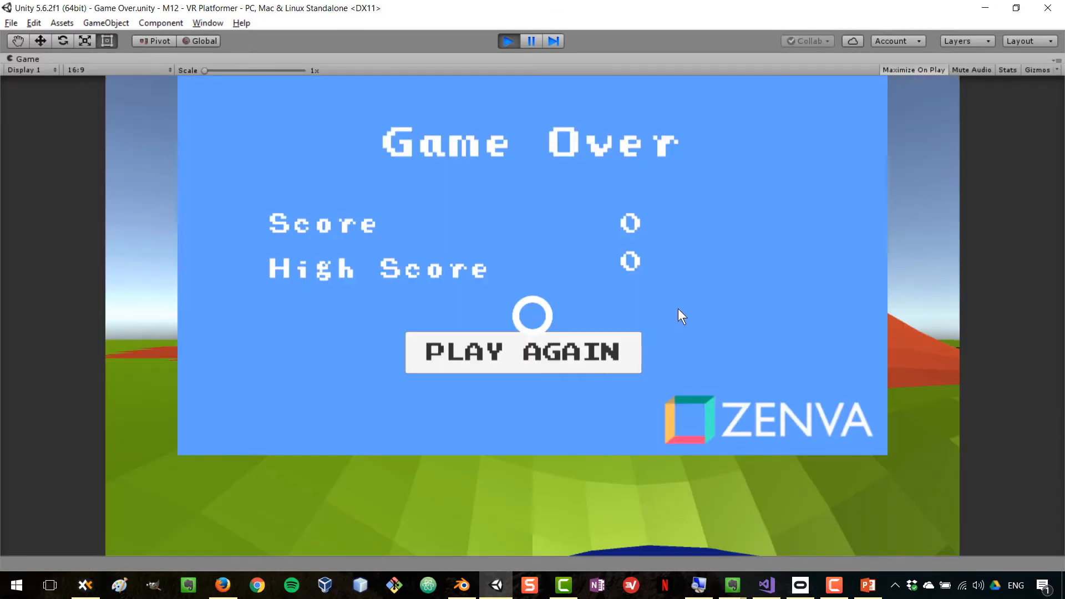
pyautogui.click(721, 294)
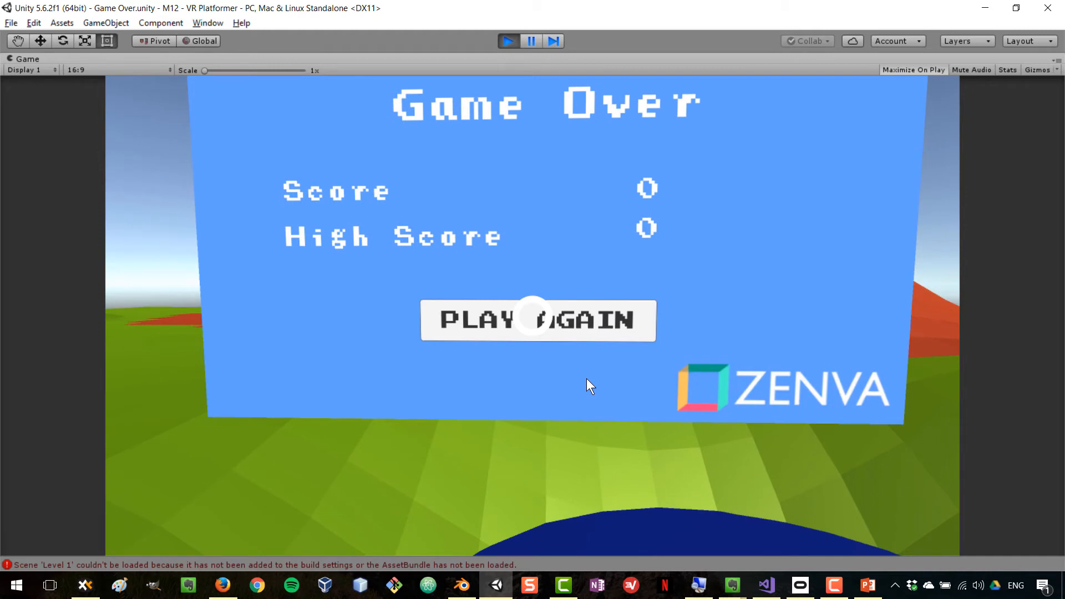
pyautogui.click(593, 390)
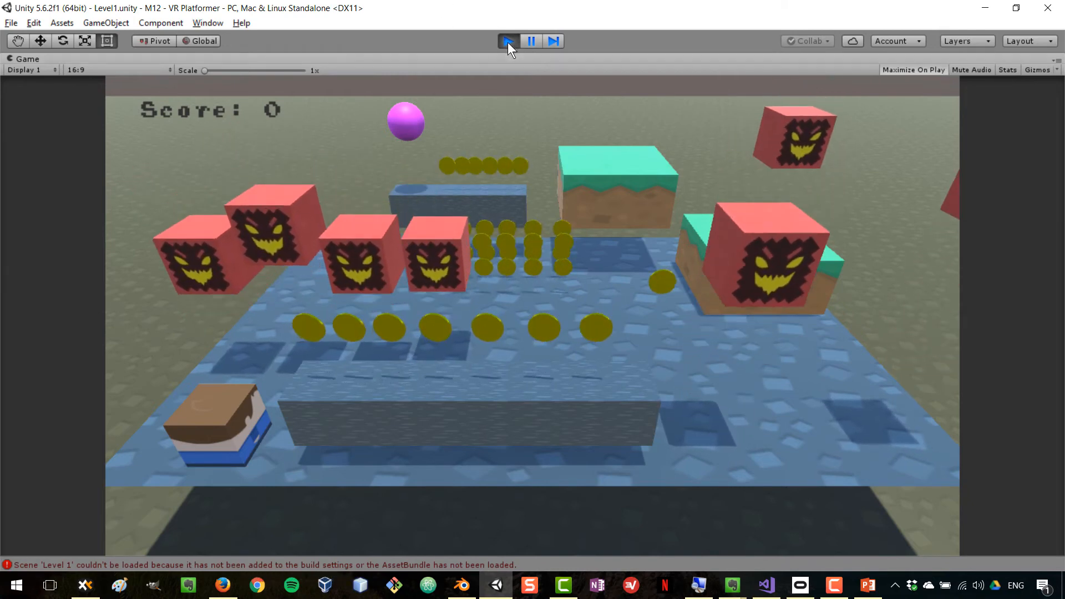
pyautogui.click(507, 42)
# Check the scene names in Build Settings and inspect the GameOverManager.cs line behind the scene-loading error, returning to the Scenes folder in Unity.
pyautogui.click(12, 22)
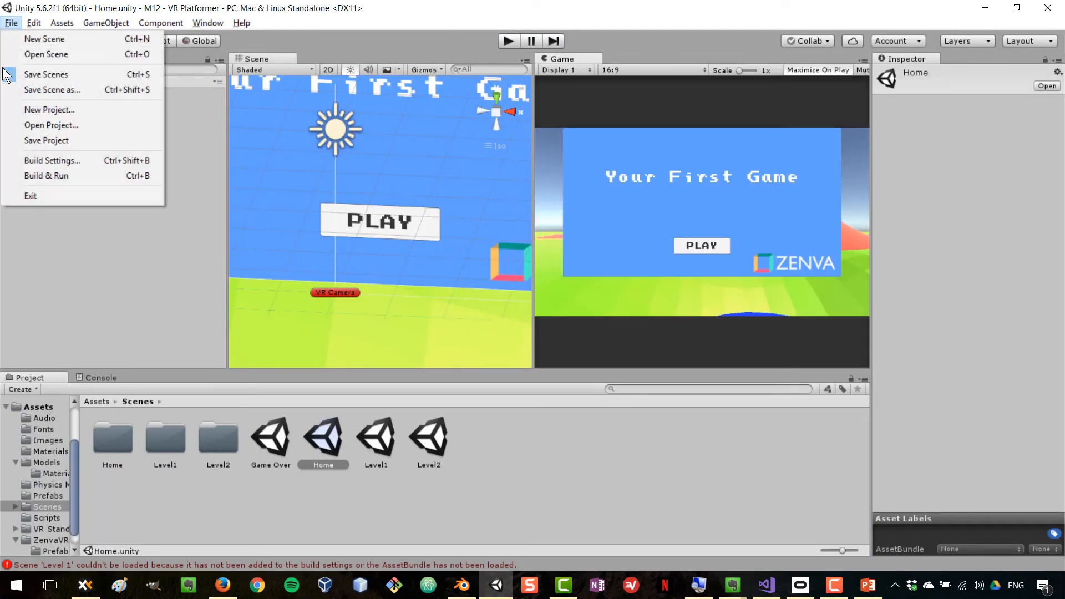
pyautogui.click(71, 158)
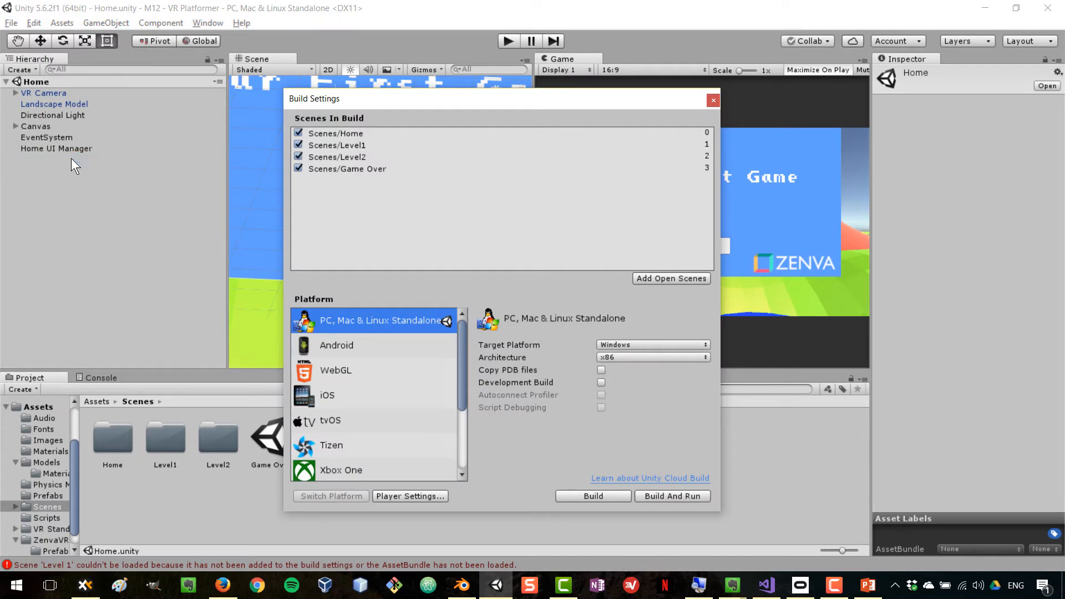
pyautogui.click(714, 100)
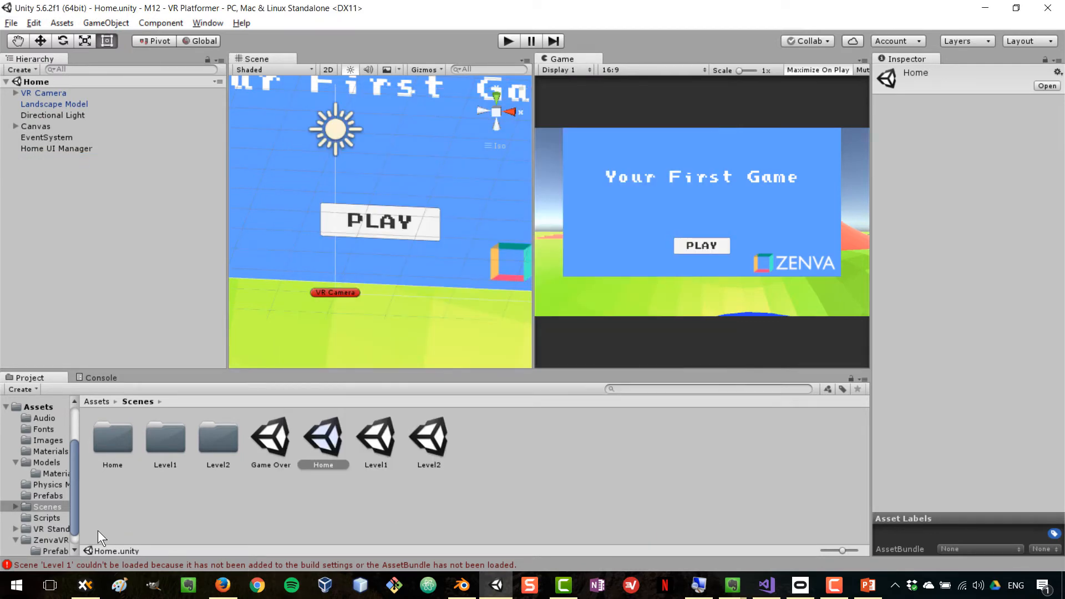
pyautogui.doubleClick(83, 566)
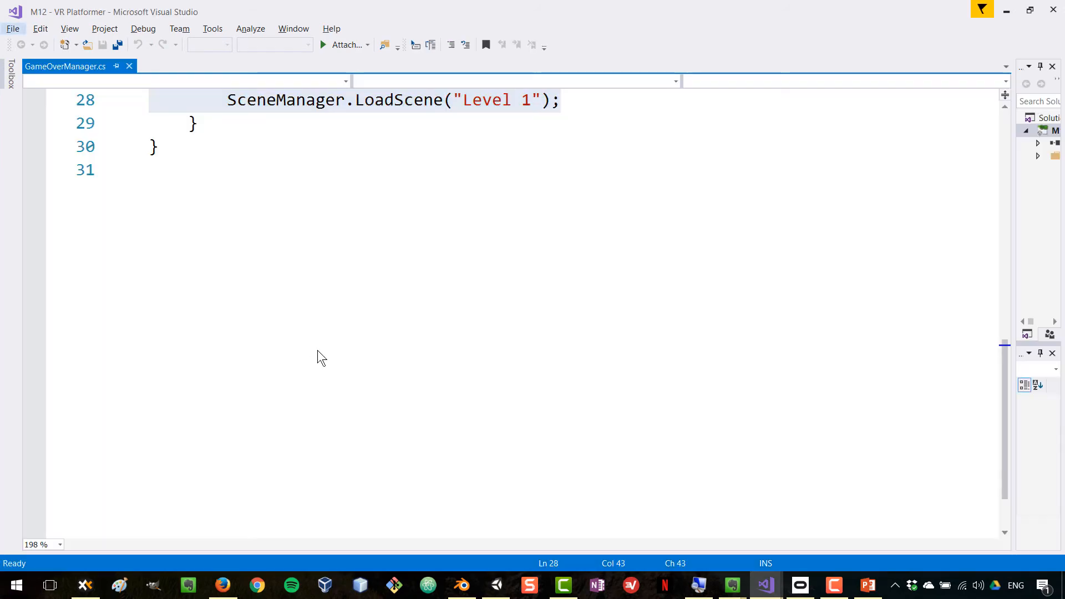
pyautogui.hotkey('alt', 'Tab')
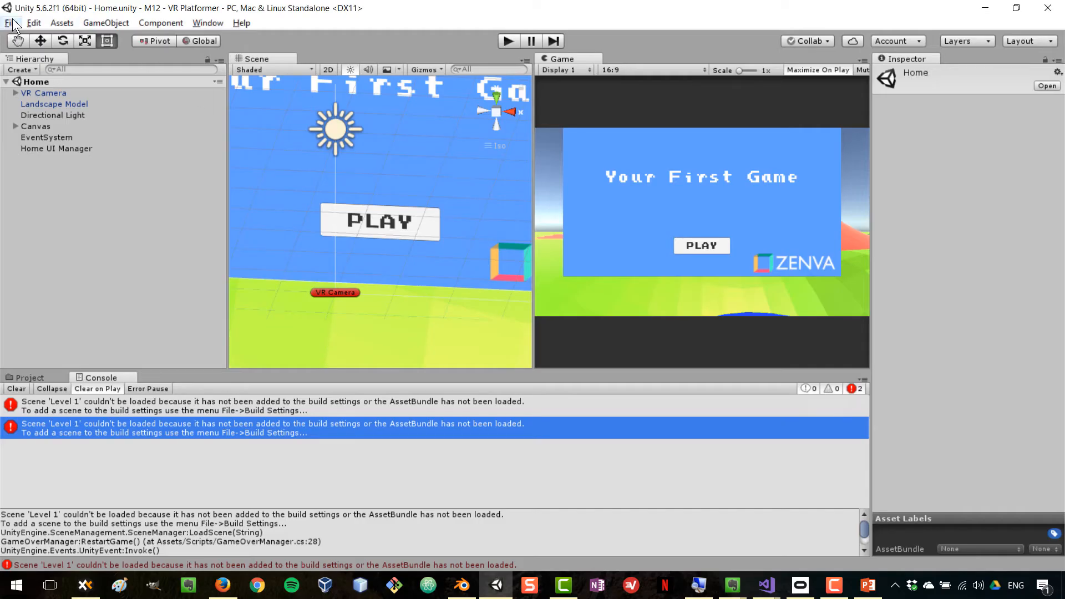
pyautogui.click(49, 376)
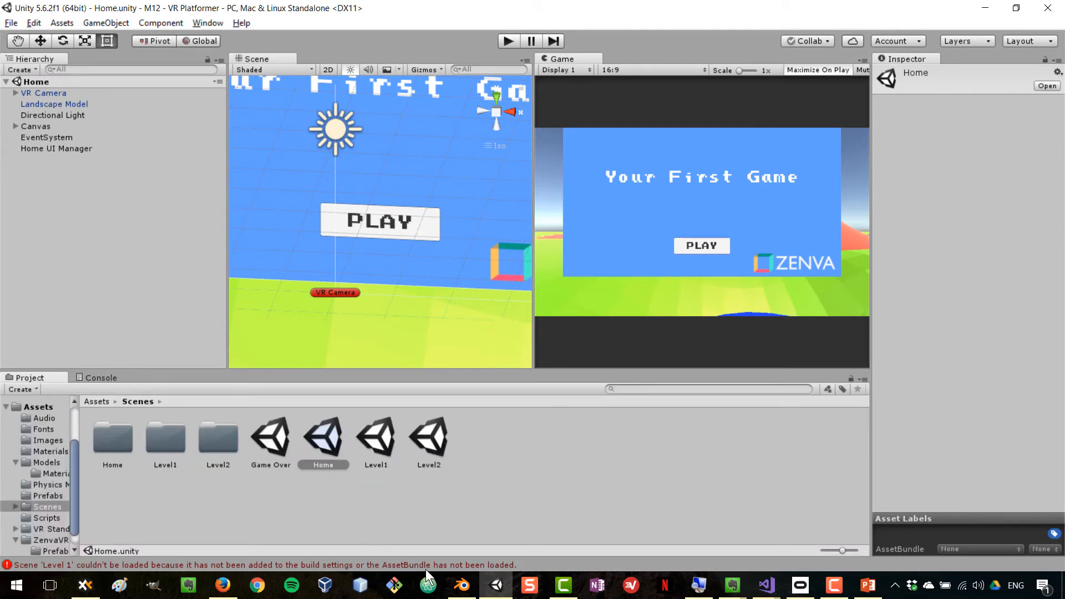
pyautogui.click(498, 505)
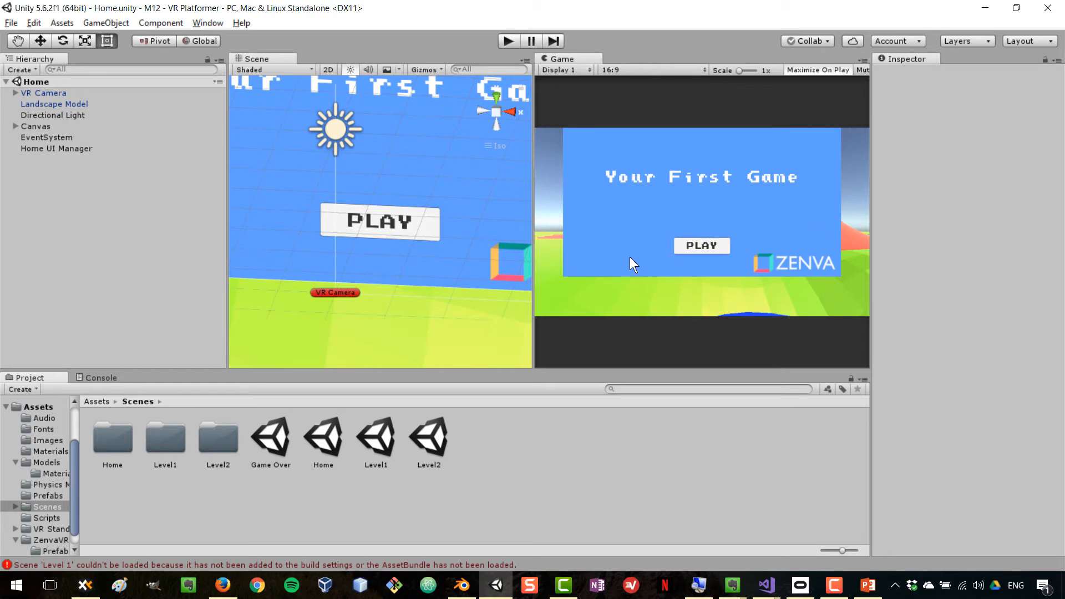
# Revisit the Game Over scene, reopen Home, and enlarge the Scene view to show its whole Canvas.
pyautogui.click(327, 443)
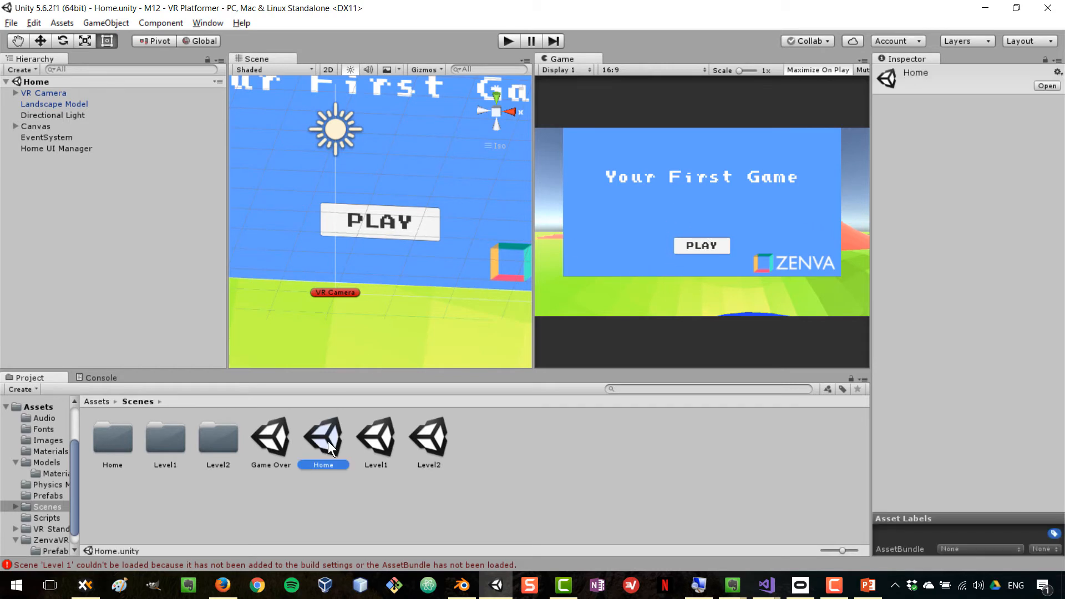
pyautogui.doubleClick(259, 443)
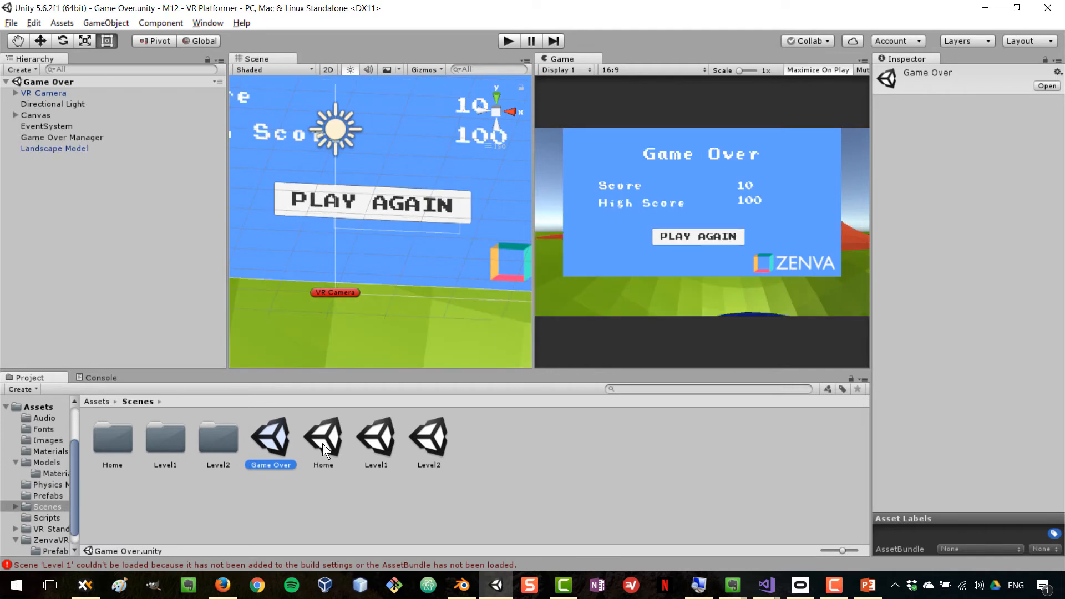
pyautogui.doubleClick(326, 438)
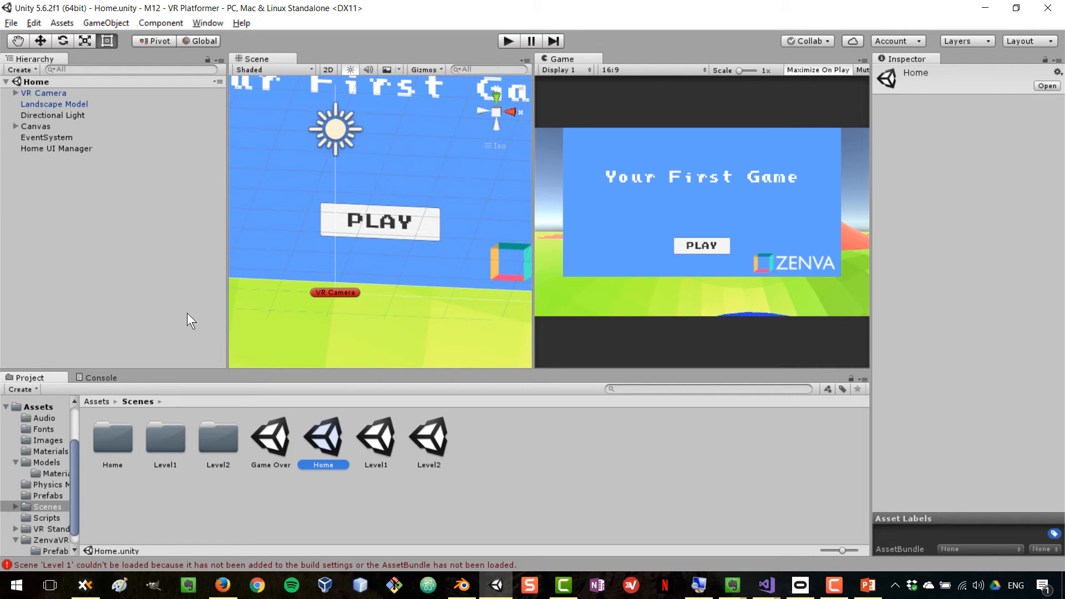
pyautogui.scroll(-15, 258, 202)
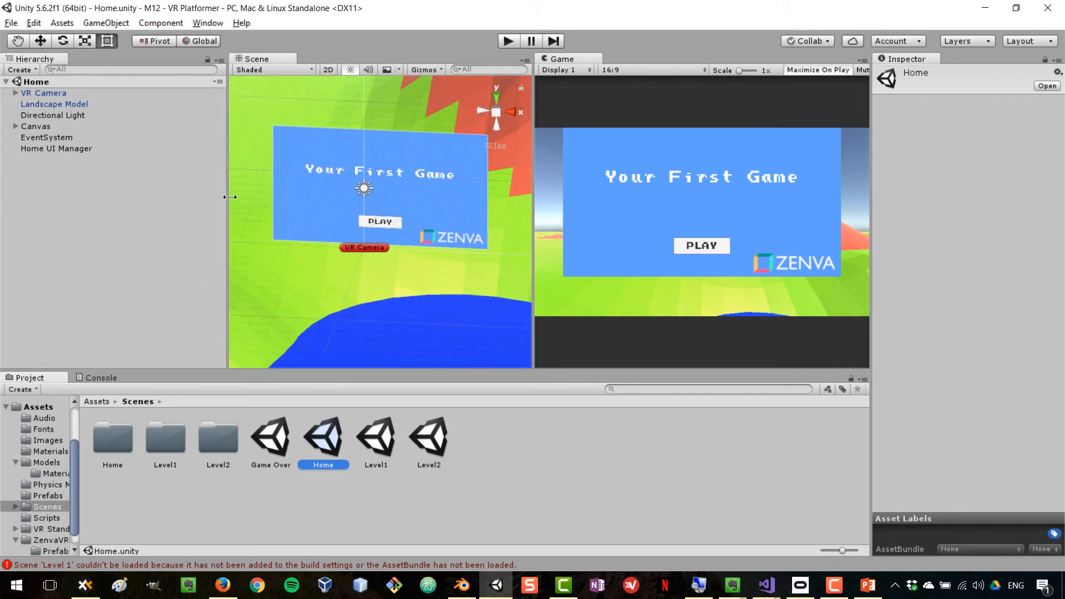
pyautogui.moveTo(230, 197); pyautogui.dragTo(141, 197)
pyautogui.keyDown('alt'); pyautogui.moveTo(245, 153); pyautogui.dragTo(362, 223); pyautogui.keyUp('alt')
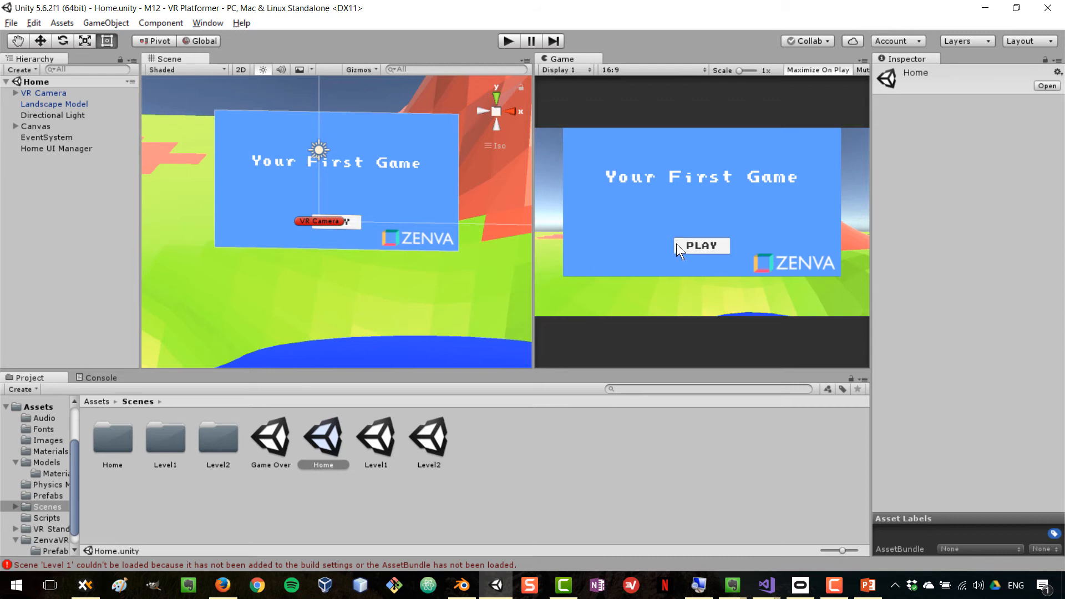
# Examine the components of the Home scene's VR 2D Button and VR Camera, including the reticle, eye raycaster and input scripts.
pyautogui.click(16, 126)
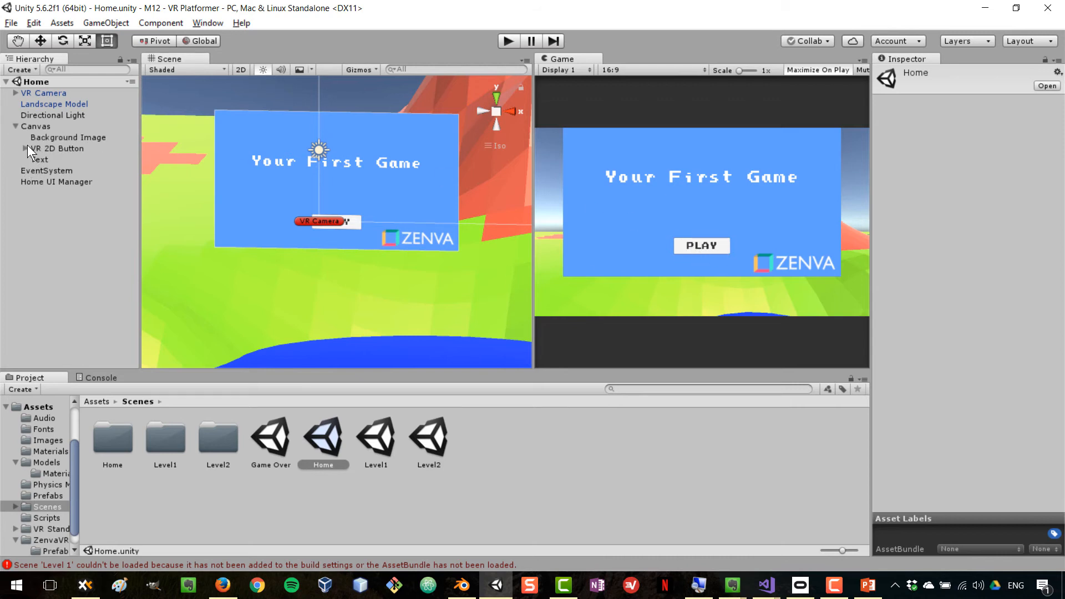
pyautogui.click(128, 149)
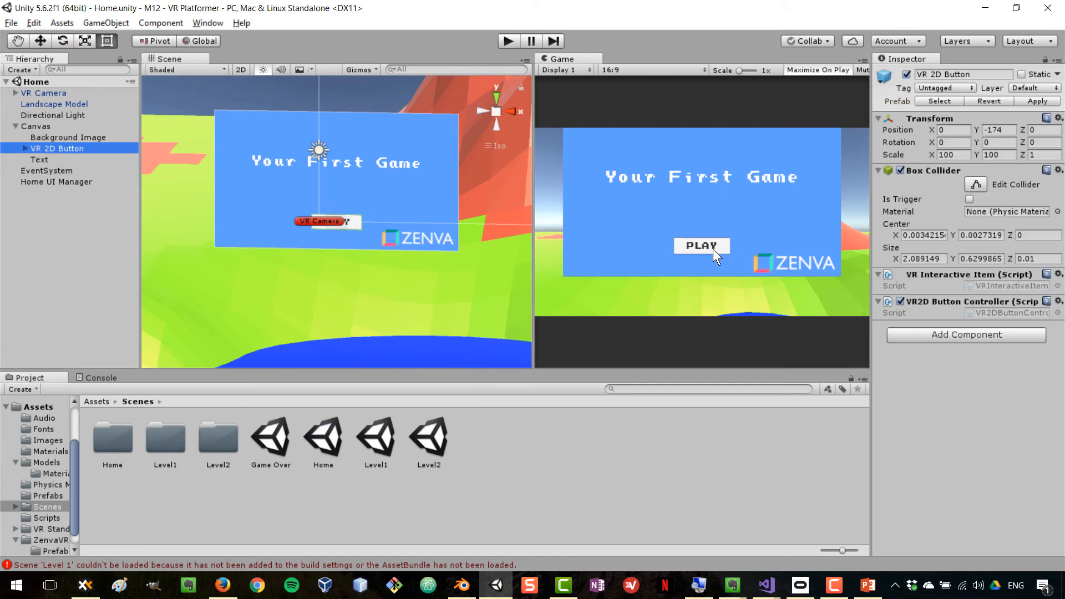
pyautogui.click(49, 92)
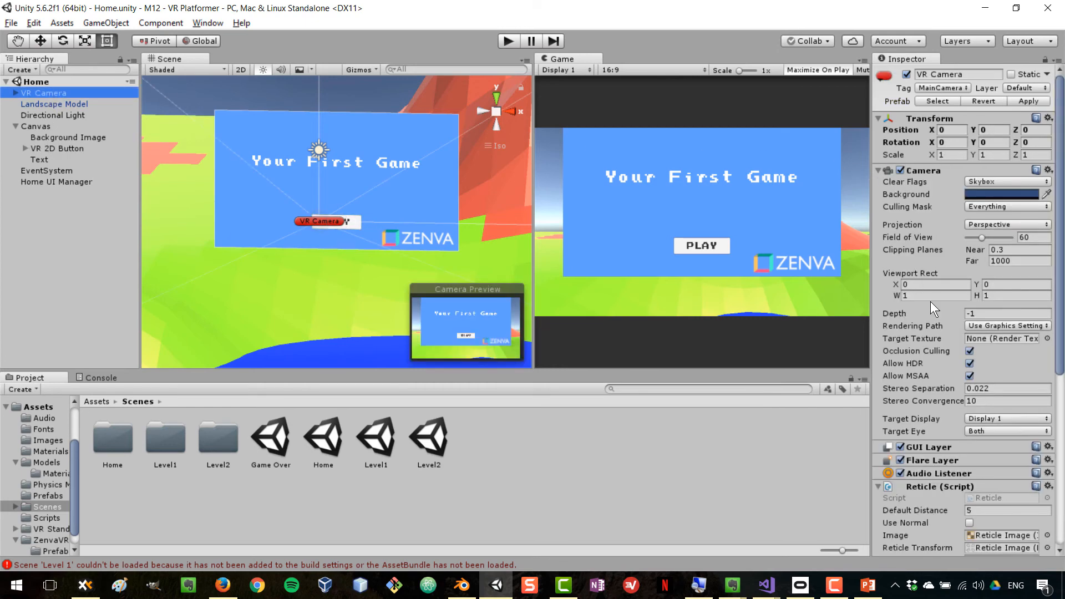
pyautogui.scroll(-5, 930, 305)
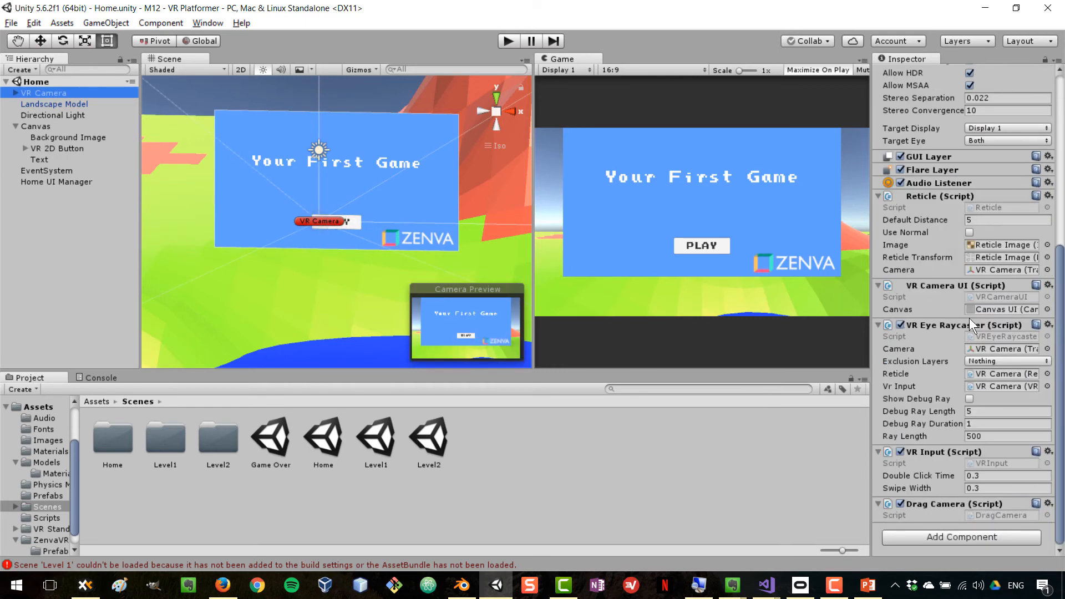